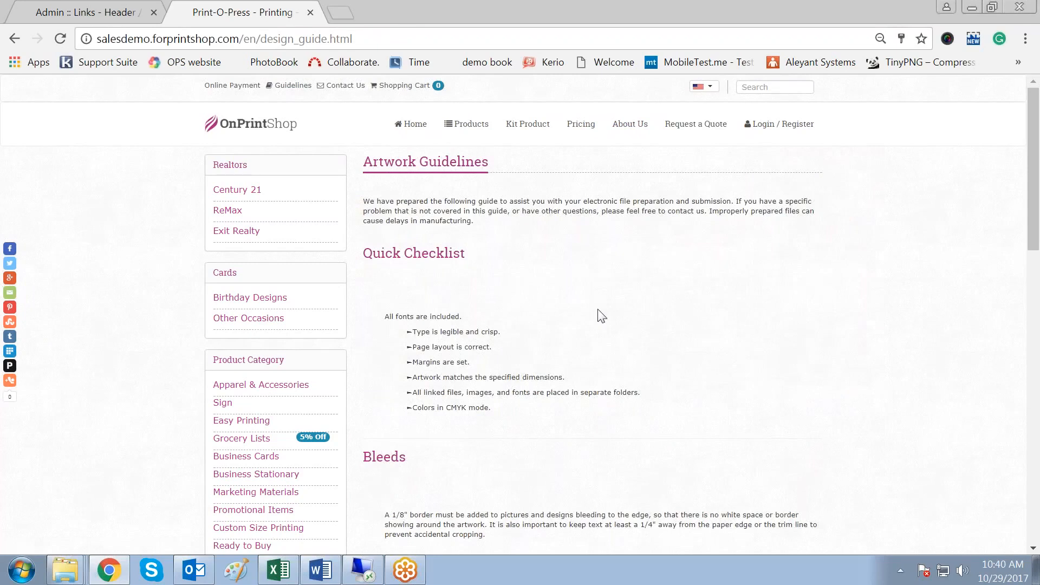
Step: Switch to the Guide lines document in Word, highlight part of its DTG Printing heading at the start, and return to Chrome
{"action": "key", "text": "alt+Tab"}
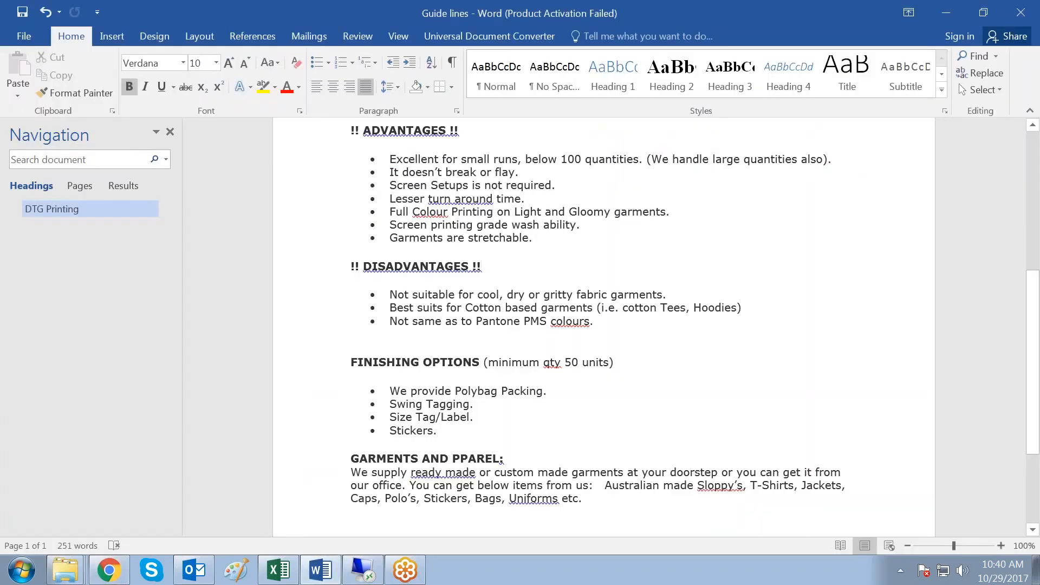
{"action": "key", "text": "ctrl+Home"}
{"action": "key", "text": "shift+Right"}
{"action": "key", "text": "shift+Right"}
{"action": "key", "text": "shift+Right"}
{"action": "key", "text": "shift+Right"}
{"action": "key", "text": "shift+Right"}
{"action": "key", "text": "shift+Right"}
{"action": "key", "text": "shift+Right"}
{"action": "key", "text": "shift+Right"}
{"action": "key", "text": "shift+Right"}
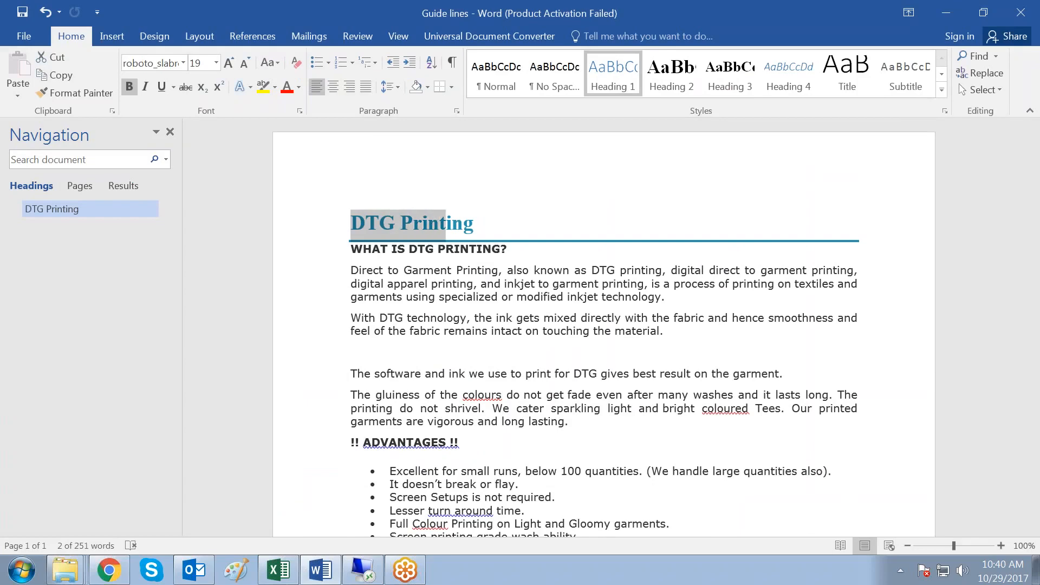
{"action": "key", "text": "alt+Tab"}
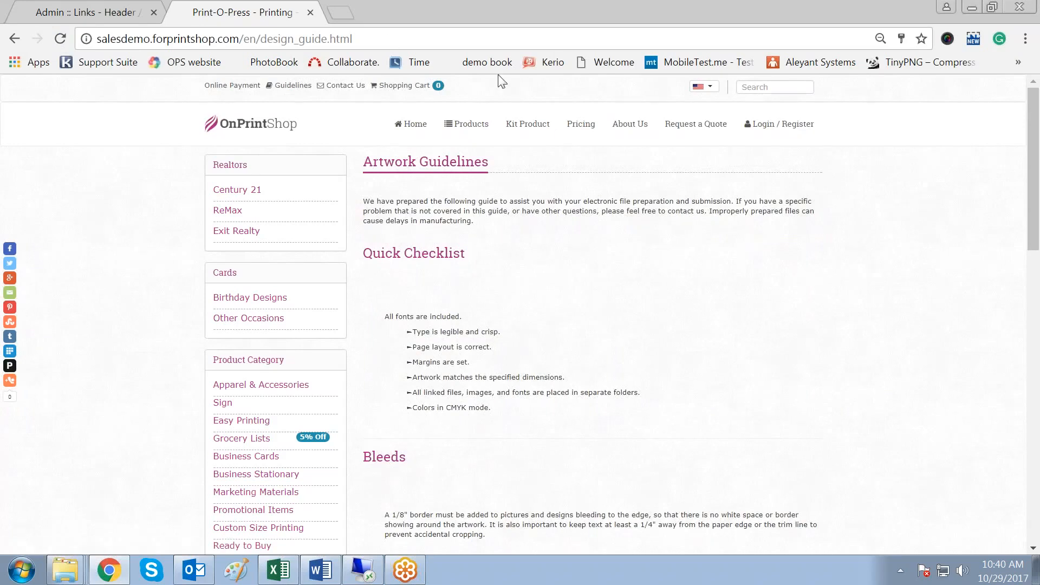
Step: Open the Contents listing under Content Management in the store admin and start adding a new content page
{"action": "left_click", "coordinate": [108, 14]}
{"action": "left_click", "coordinate": [85, 291]}
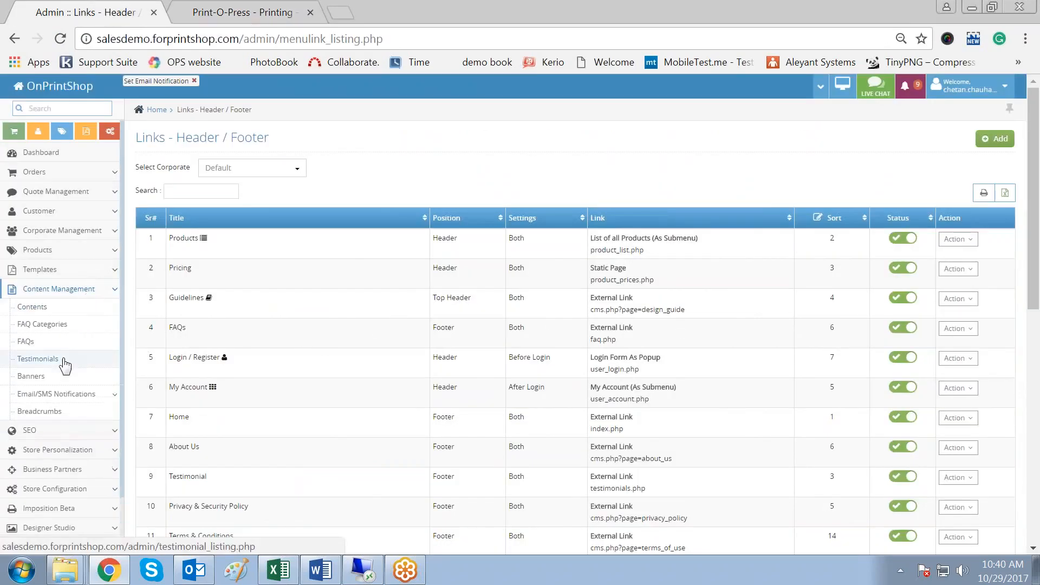
{"action": "left_click", "coordinate": [46, 313]}
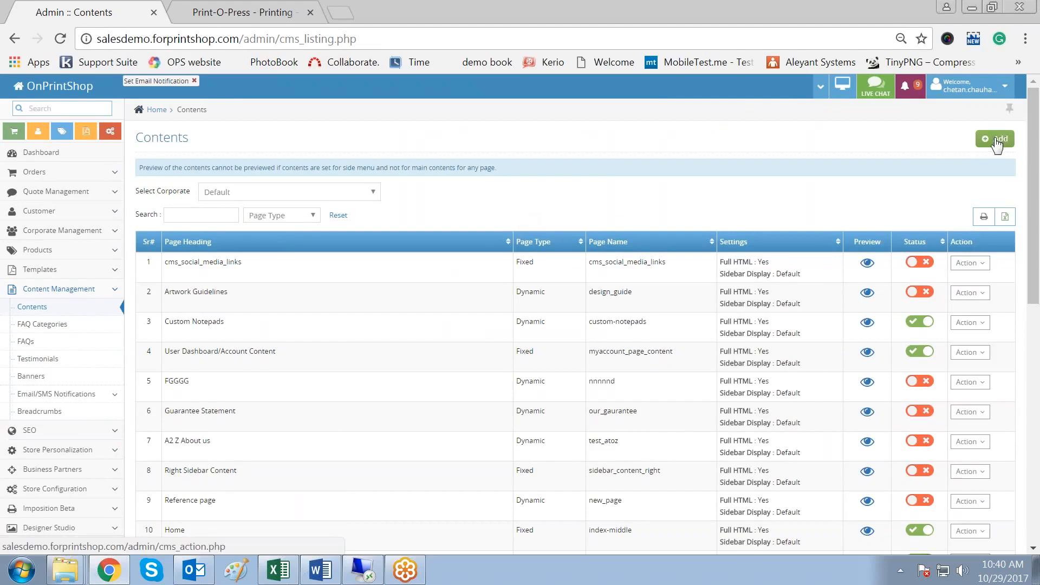
{"action": "left_click", "coordinate": [969, 264]}
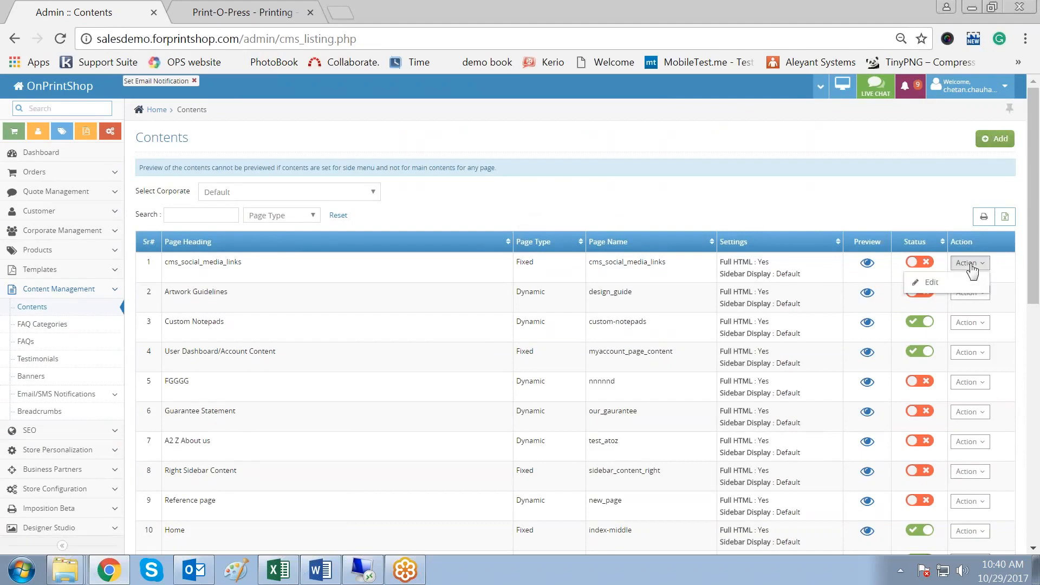
{"action": "left_click", "coordinate": [704, 211]}
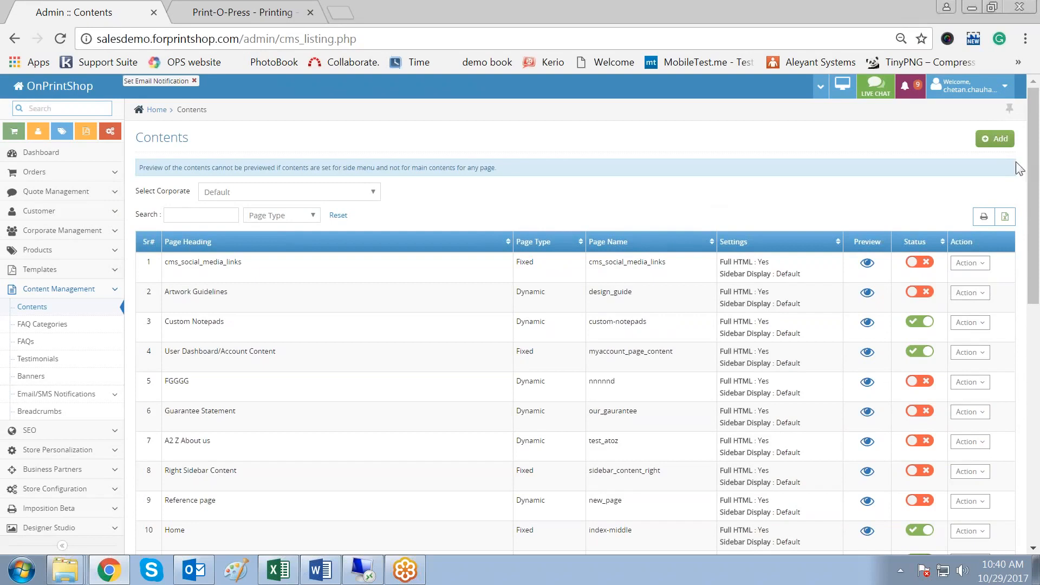
{"action": "left_click", "coordinate": [1000, 139]}
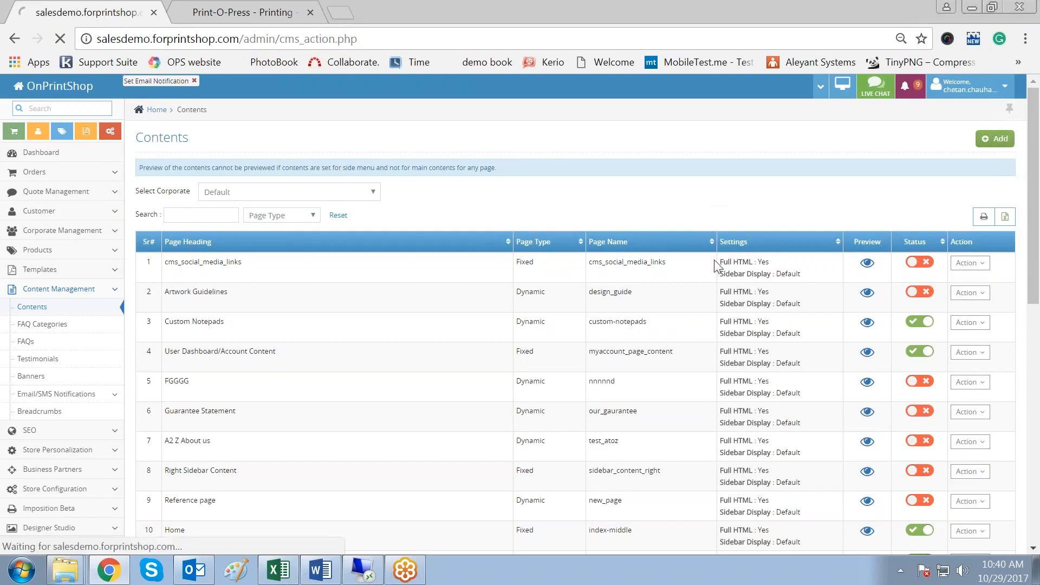
Step: Enter DTG Printing as both the URL and the page heading of the new content page
{"action": "left_click", "coordinate": [390, 168]}
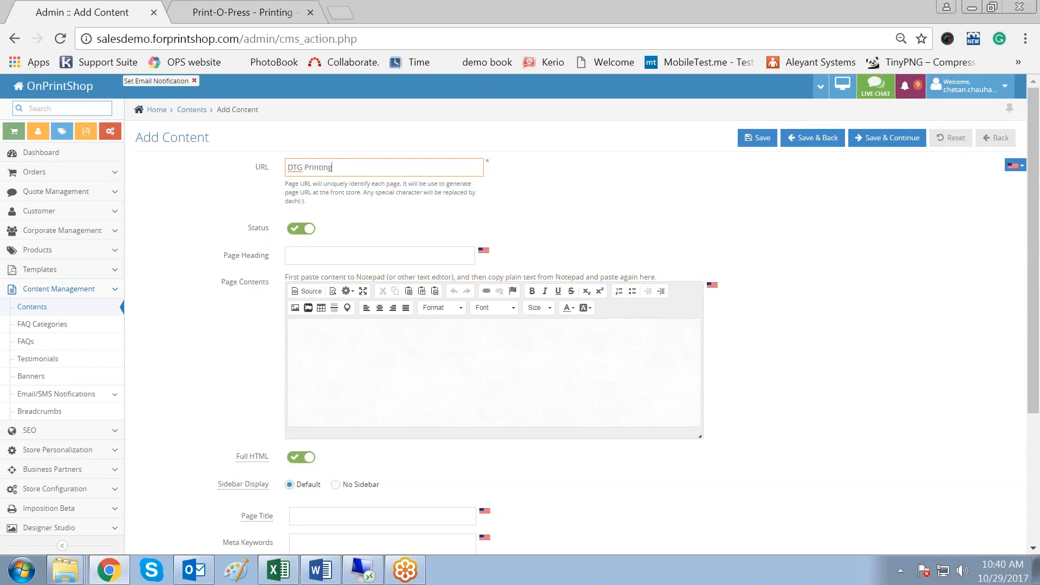
{"action": "left_click", "coordinate": [399, 249]}
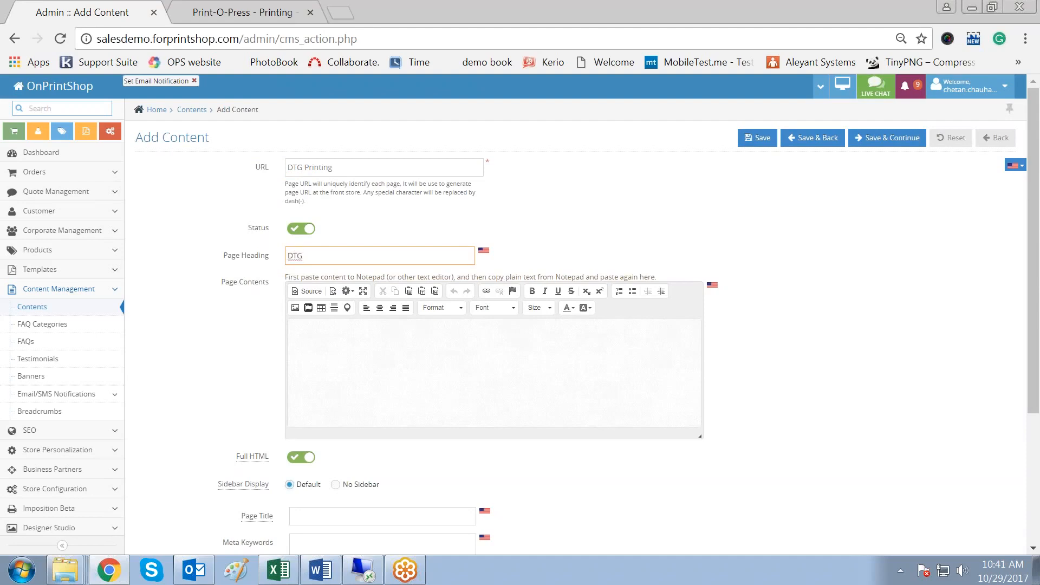
{"action": "type", "text": "DTG Printing"}
Step: Copy the entire text of the Guide lines document from Word and paste it into the page contents in Chrome
{"action": "left_click", "coordinate": [436, 369]}
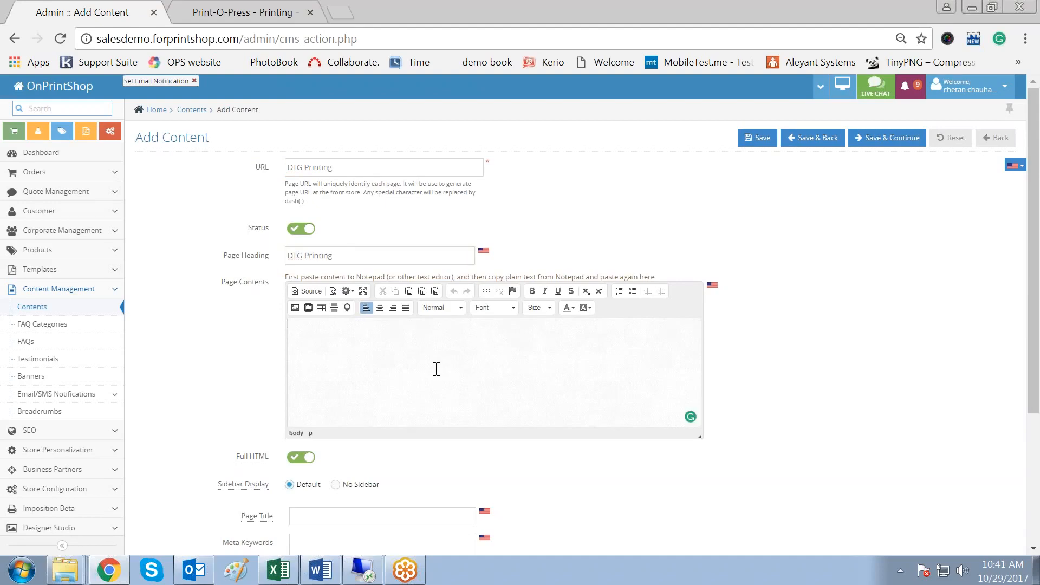
{"action": "key", "text": "alt+Tab"}
{"action": "key", "text": "ctrl+a"}
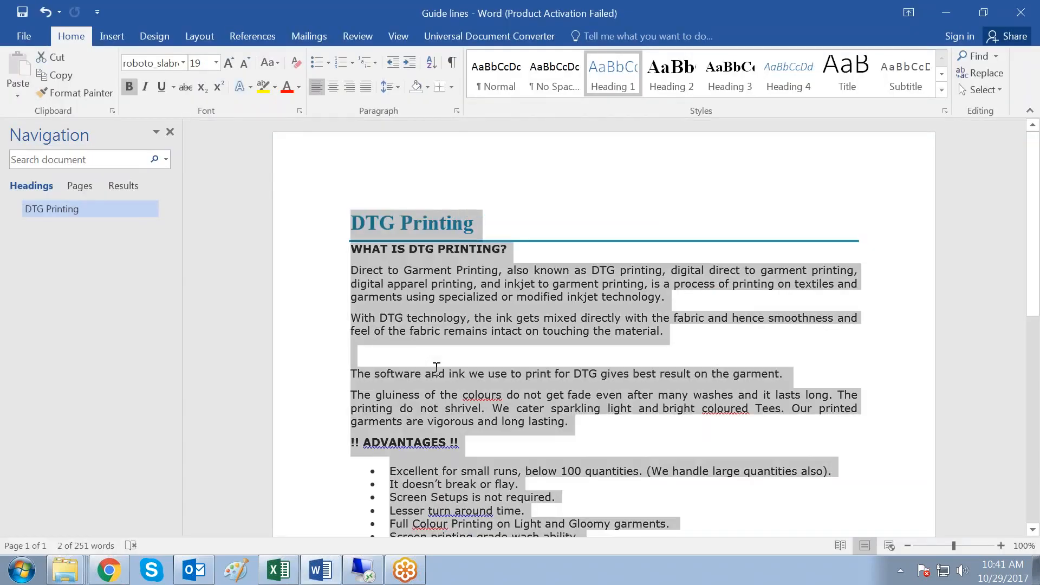
{"action": "key", "text": "ctrl+c"}
{"action": "key", "text": "alt+Tab"}
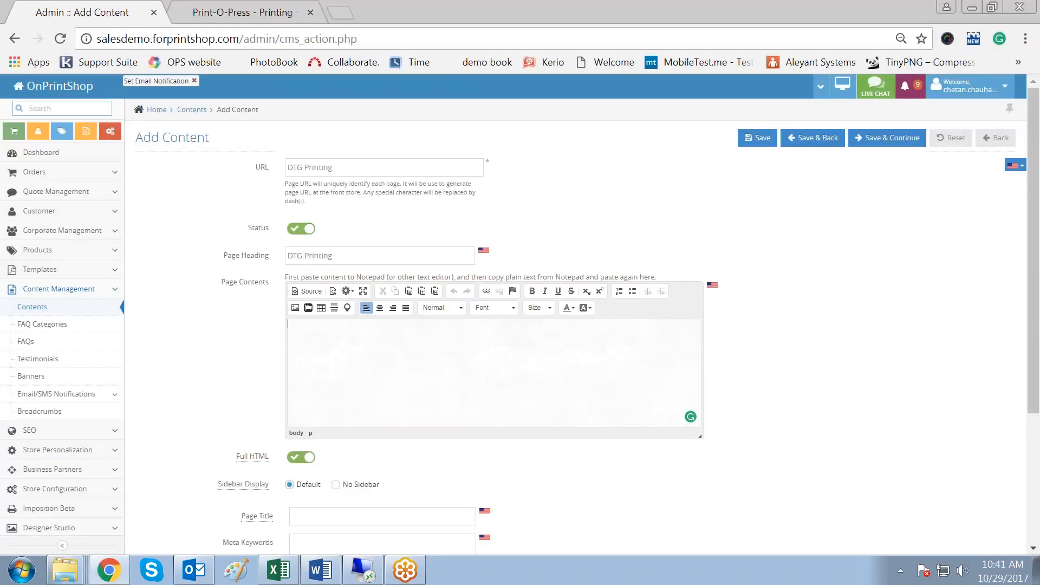
{"action": "key", "text": "ctrl+v"}
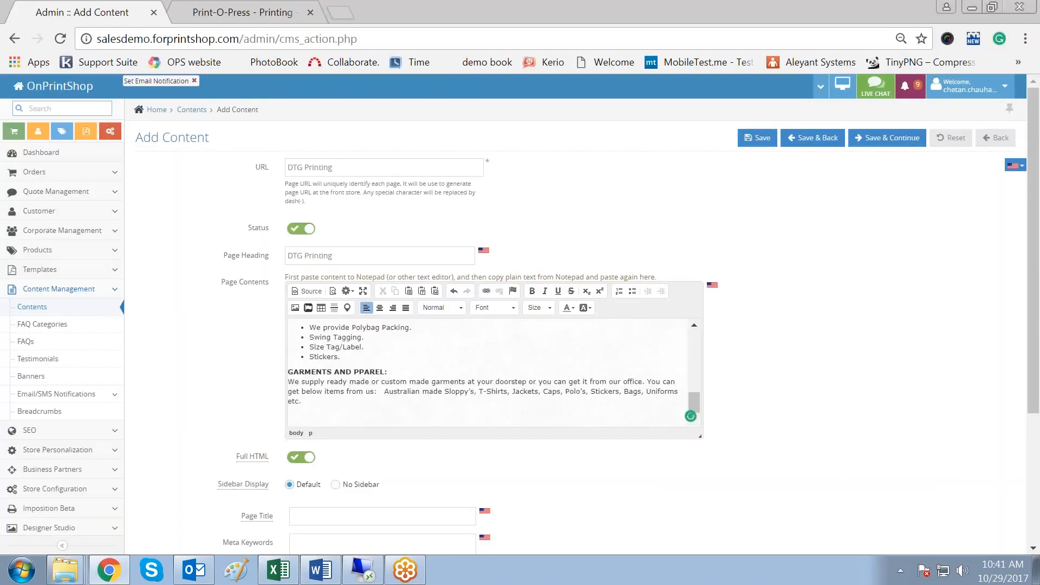
Step: Enlarge the page contents editor and delete the empty line above the paragraph about software and ink
{"action": "key", "text": "ctrl+Home"}
{"action": "key", "text": "shift+End"}
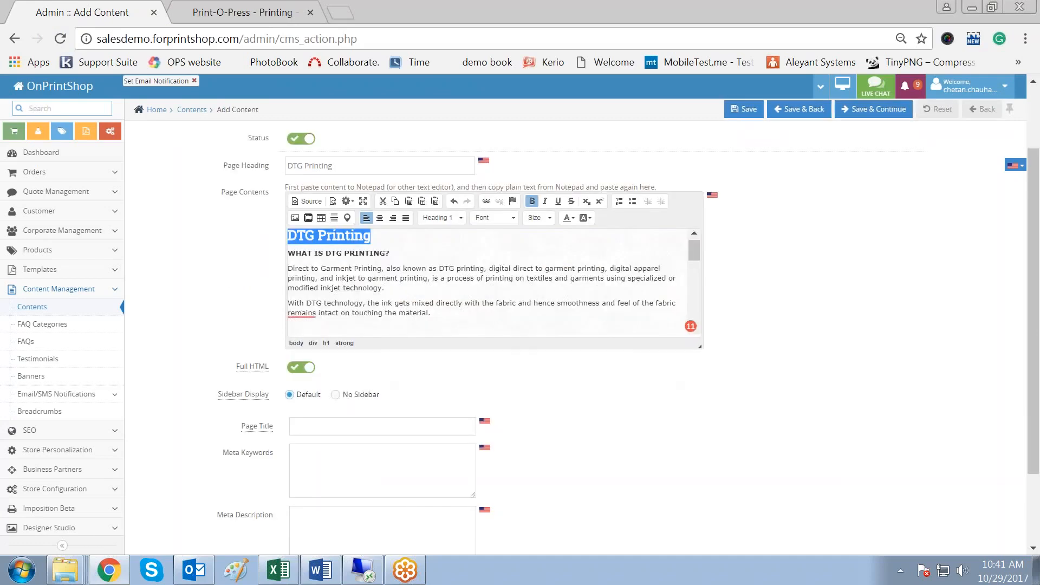
{"action": "key", "text": "Down"}
{"action": "key", "text": "Down"}
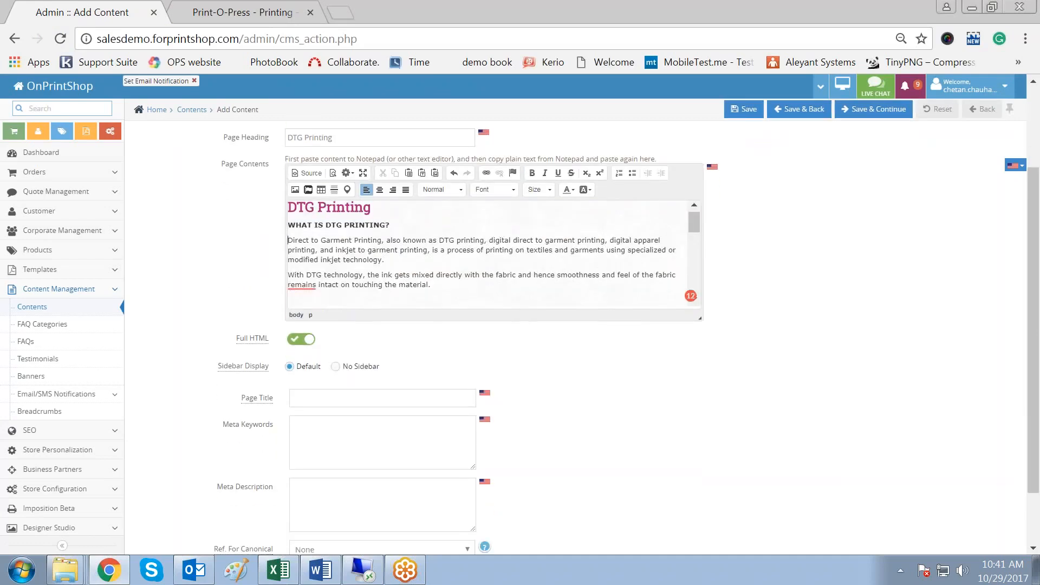
{"action": "left_click_drag", "start_coordinate": [701, 325], "coordinate": [702, 411]}
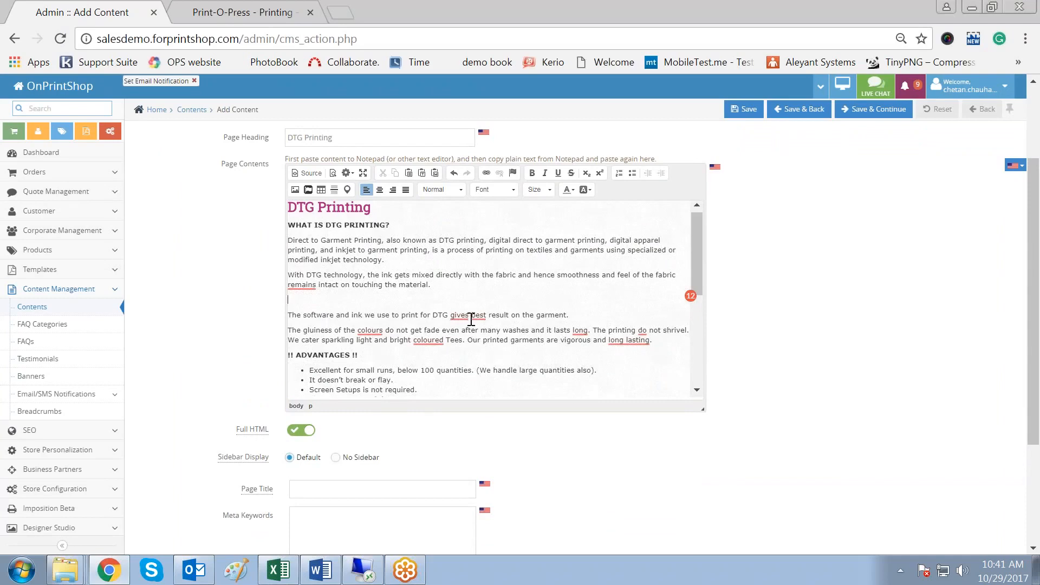
{"action": "left_click", "coordinate": [315, 300]}
{"action": "key", "text": "Delete"}
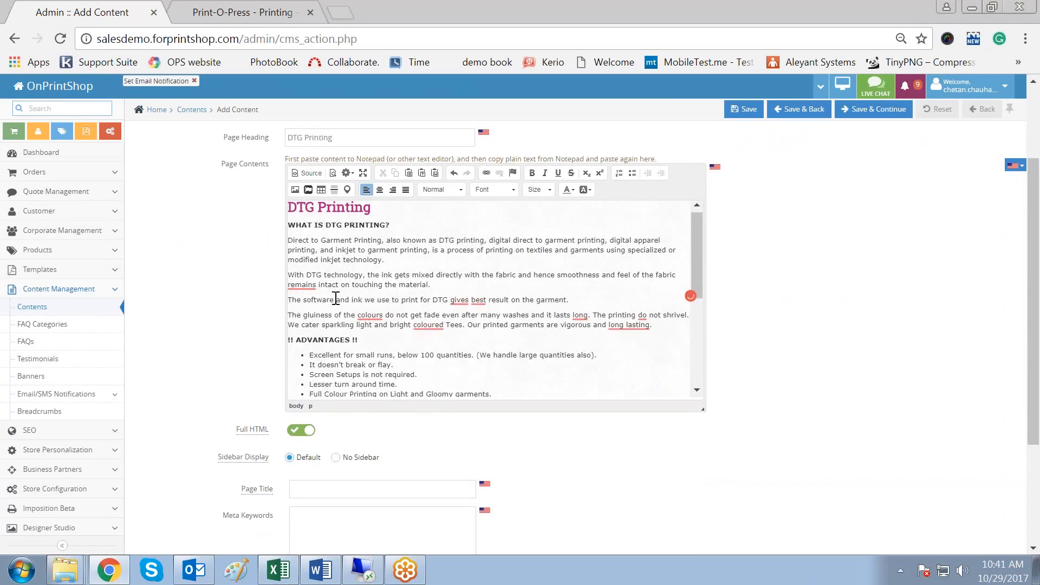
Step: View the image insertion options, close them, and remove the empty line at the end of the page contents
{"action": "left_click", "coordinate": [294, 189]}
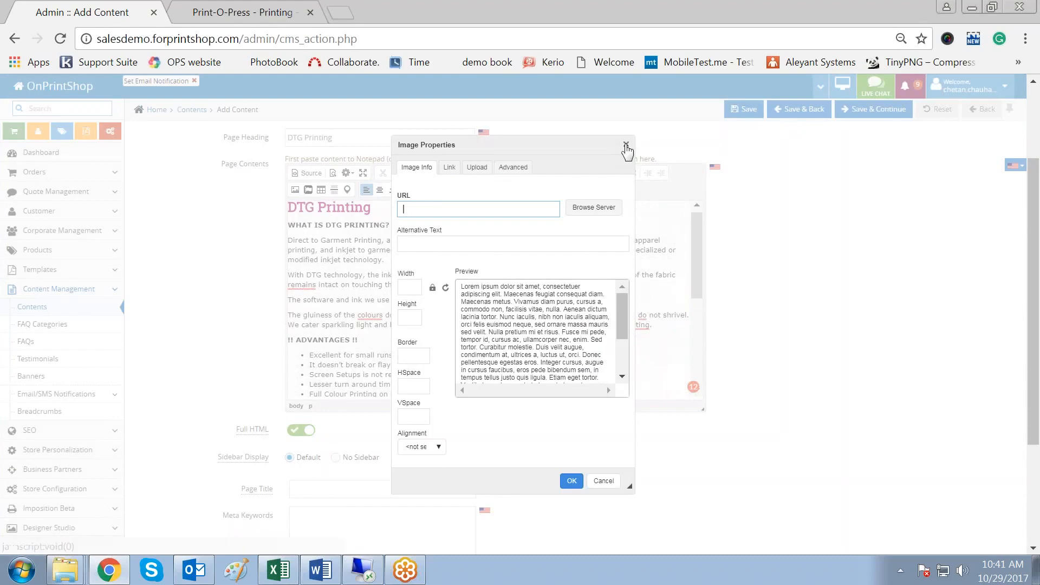
{"action": "left_click", "coordinate": [627, 149]}
{"action": "scroll", "coordinate": [472, 308], "scroll_direction": "down", "scroll_amount": 3}
{"action": "scroll", "coordinate": [472, 307], "scroll_direction": "down", "scroll_amount": 4}
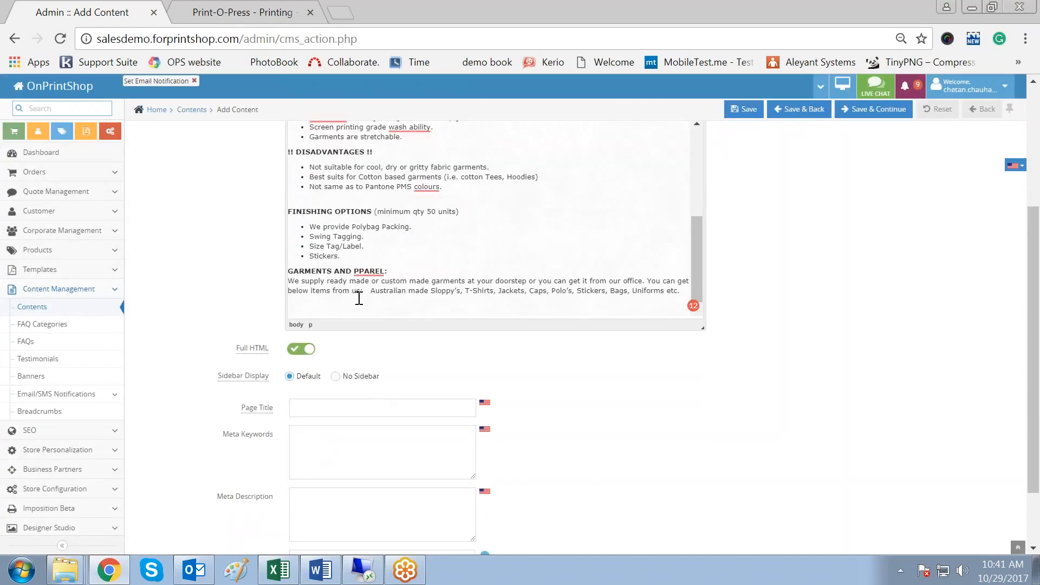
{"action": "scroll", "coordinate": [358, 298], "scroll_direction": "down", "scroll_amount": 1}
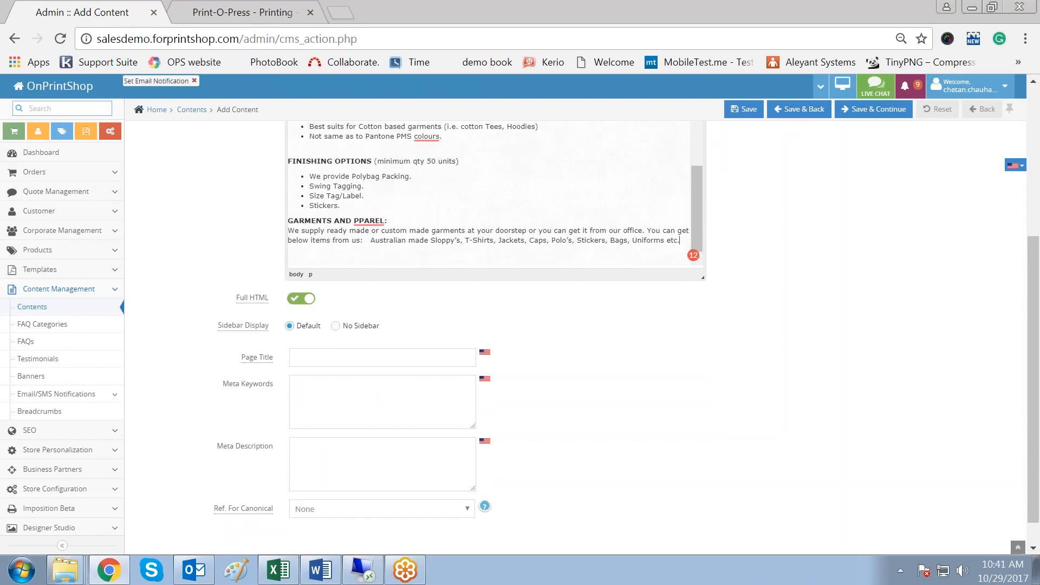
{"action": "key", "text": "BackSpace"}
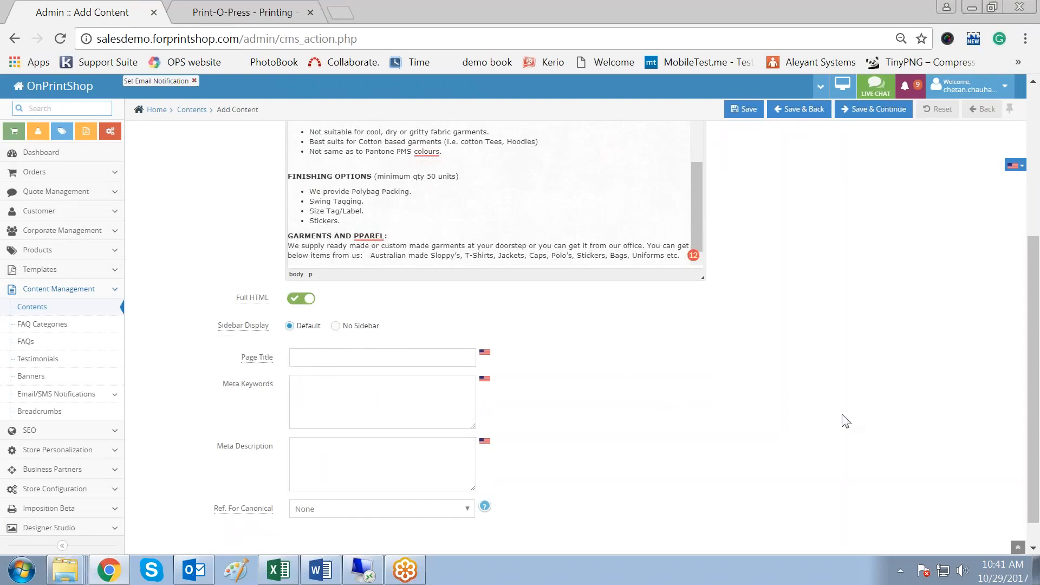
Step: Save the DTG Printing content page and continue to adding its menu link
{"action": "scroll", "coordinate": [846, 421], "scroll_direction": "up", "scroll_amount": 5}
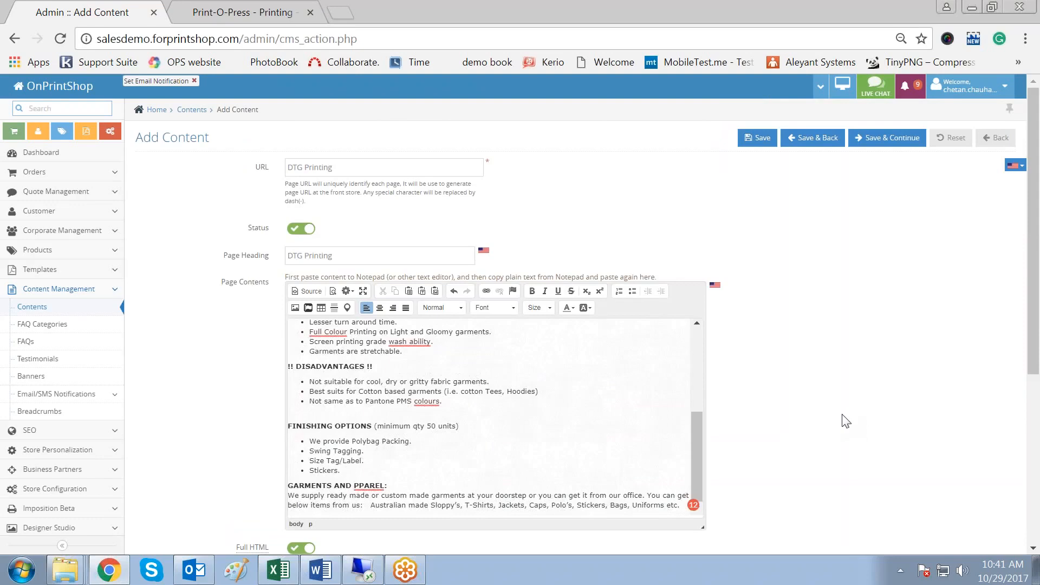
{"action": "left_click", "coordinate": [880, 141]}
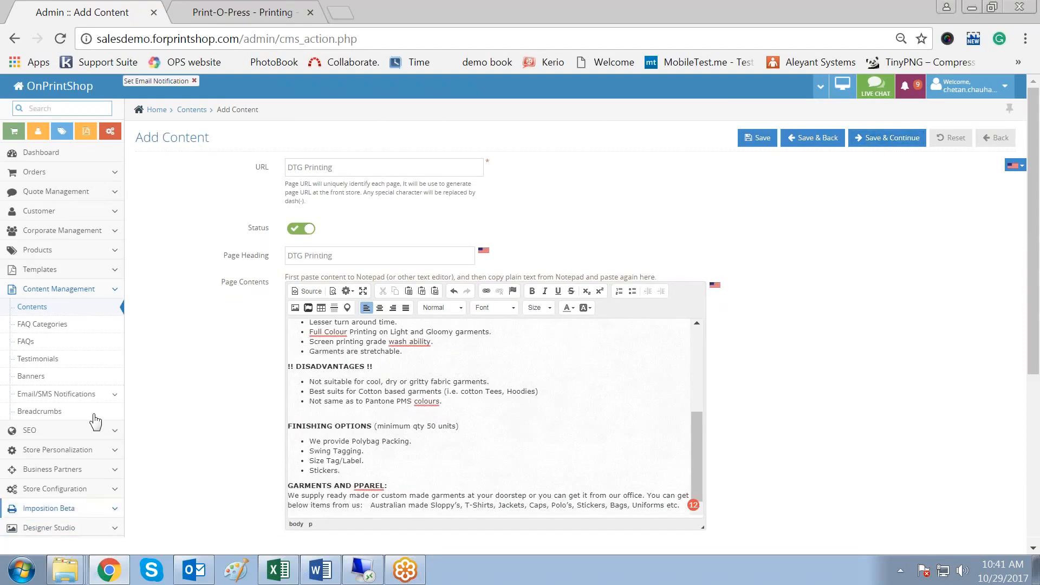
{"action": "scroll", "coordinate": [100, 468], "scroll_direction": "down", "scroll_amount": 1}
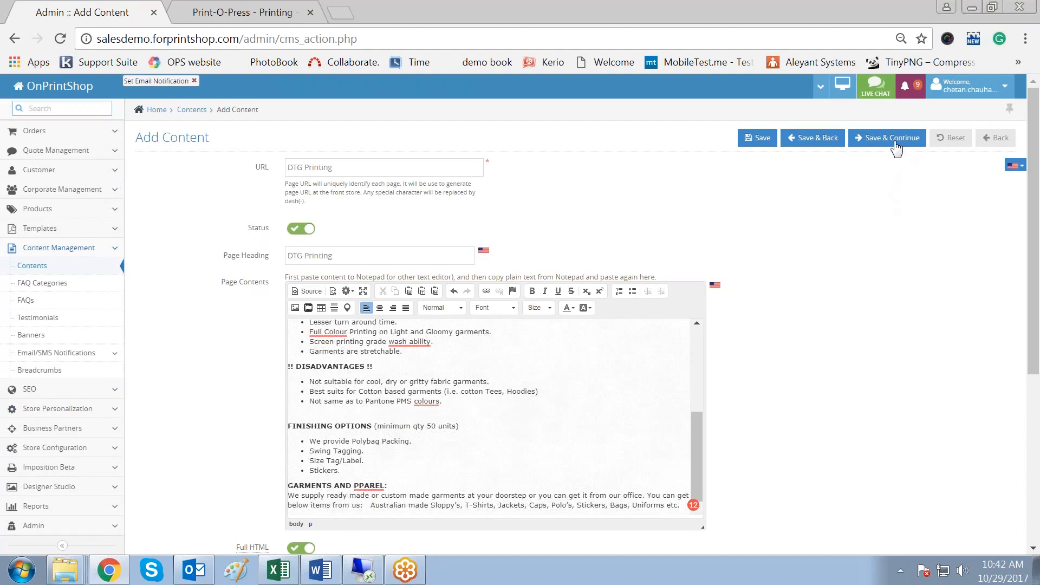
{"action": "left_click", "coordinate": [895, 142]}
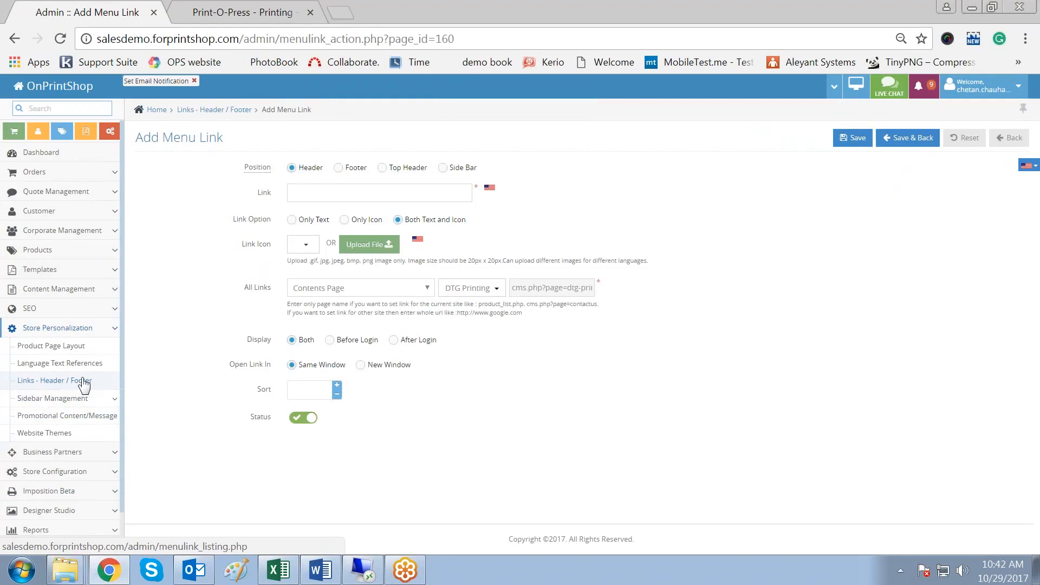
Step: Name the new header menu link DTG Printing
{"action": "left_click_drag", "start_coordinate": [172, 139], "coordinate": [223, 139]}
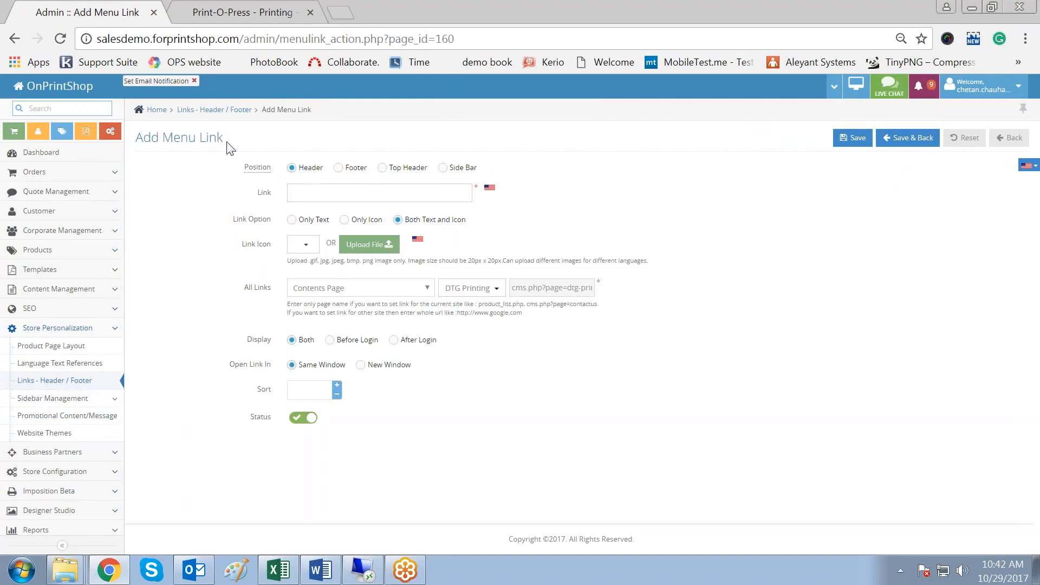
{"action": "left_click", "coordinate": [348, 194]}
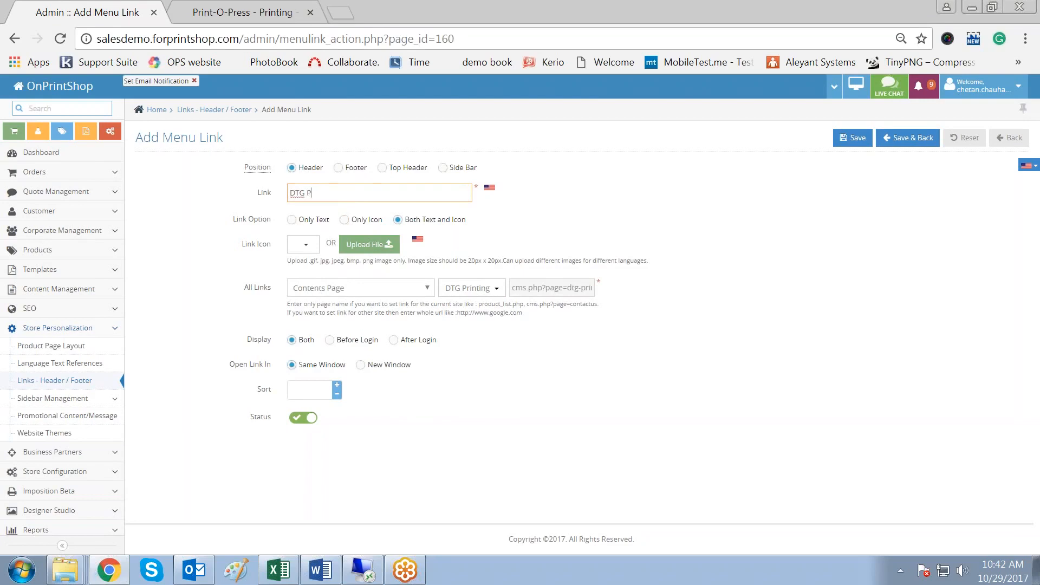
{"action": "type", "text": "DTG Printing"}
Step: Switch to Word, highlight the paragraphs between the What is DTG Printing and Advantages headings, and return to Chrome
{"action": "left_click", "coordinate": [320, 570]}
{"action": "left_click", "coordinate": [550, 338]}
{"action": "left_click_drag", "start_coordinate": [351, 270], "coordinate": [567, 423]}
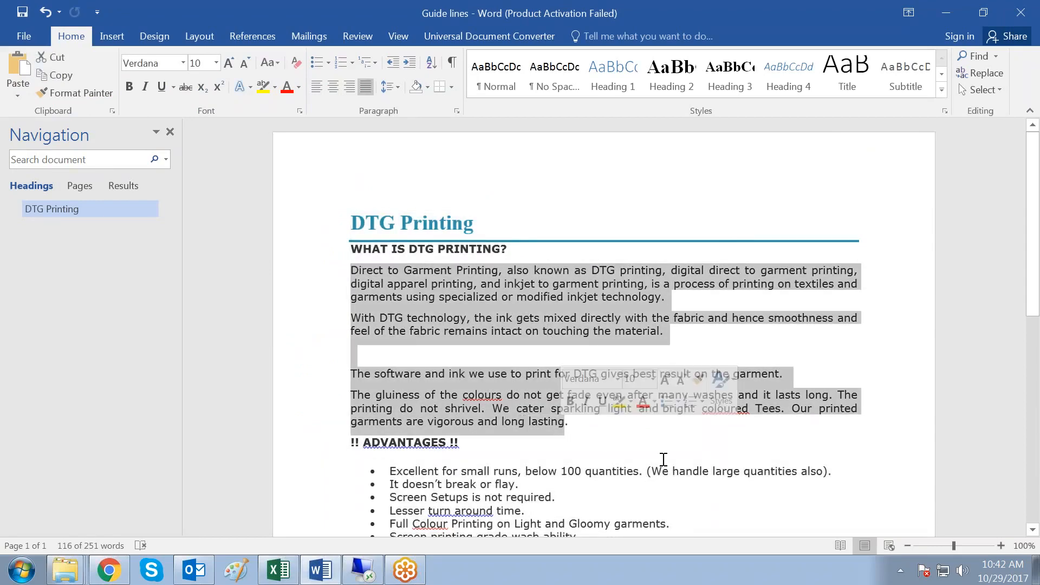
{"action": "key", "text": "alt+Tab"}
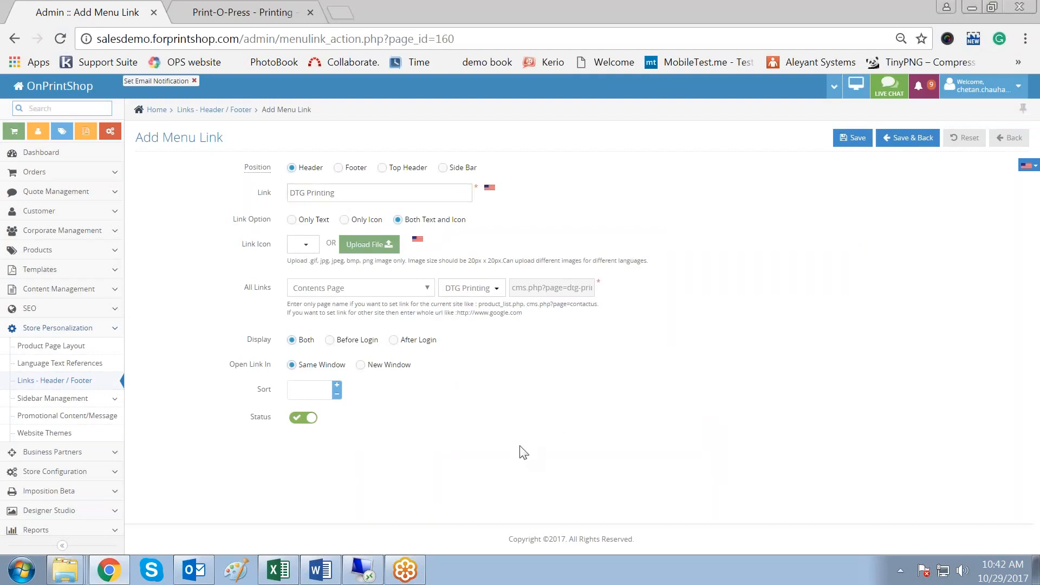
Step: Check the icons beside the storefront menu items, and choose the gift icon as the menu link's icon
{"action": "left_click", "coordinate": [305, 247]}
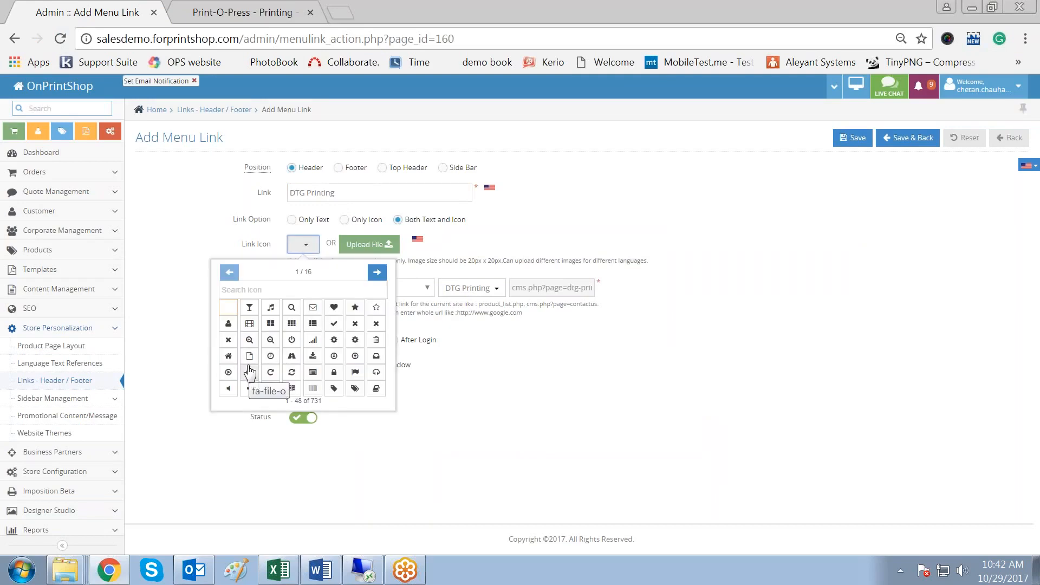
{"action": "left_click", "coordinate": [273, 13]}
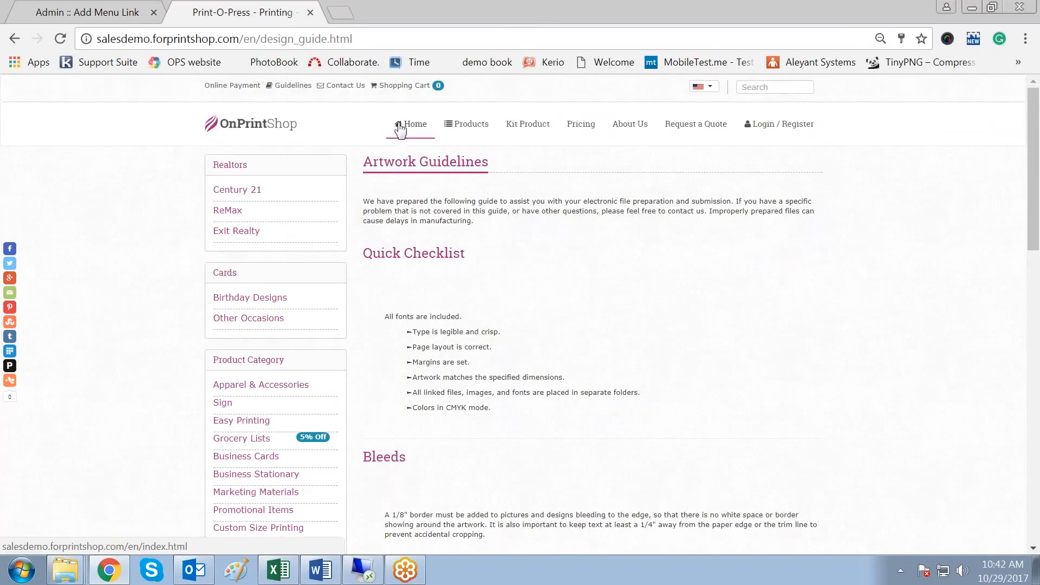
{"action": "left_click", "coordinate": [130, 13]}
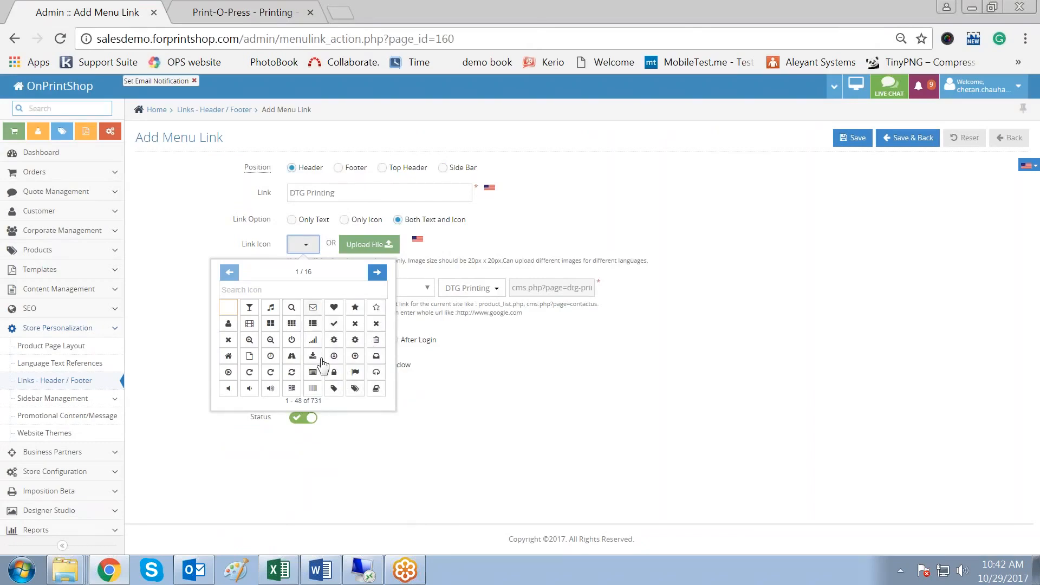
{"action": "left_click", "coordinate": [309, 272]}
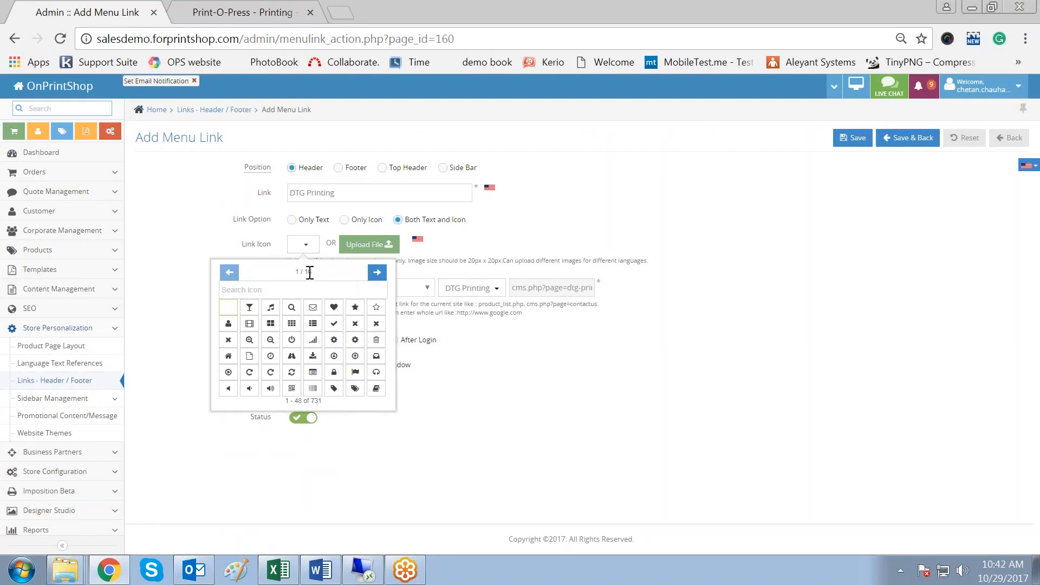
{"action": "left_click", "coordinate": [381, 275]}
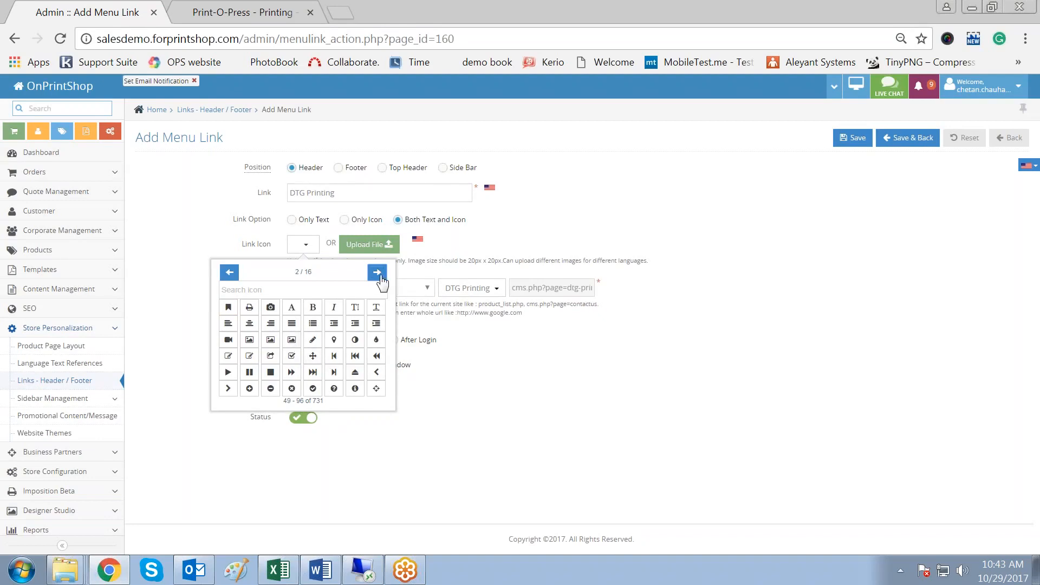
{"action": "left_click", "coordinate": [378, 273]}
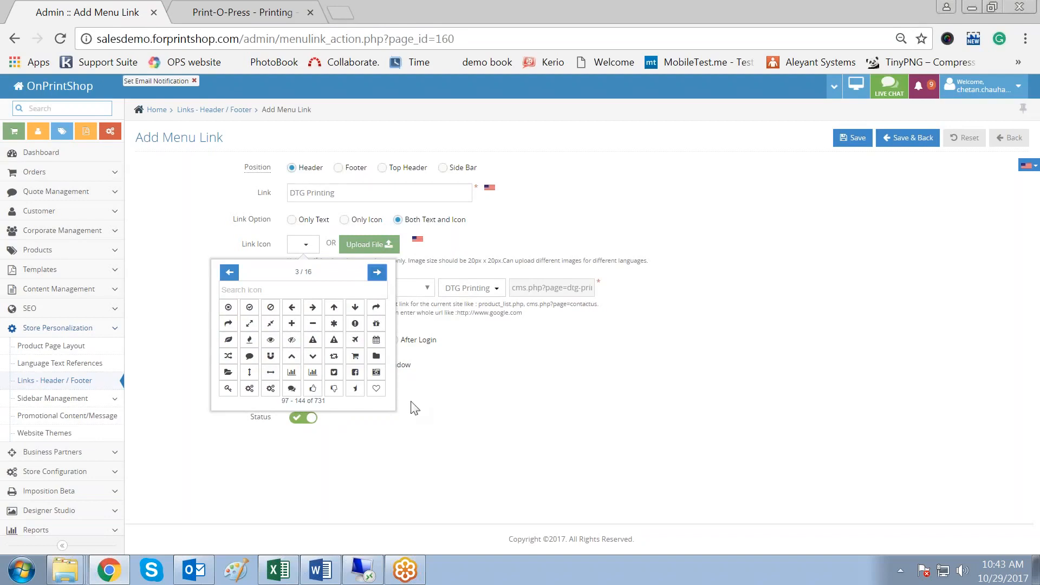
{"action": "left_click", "coordinate": [376, 324]}
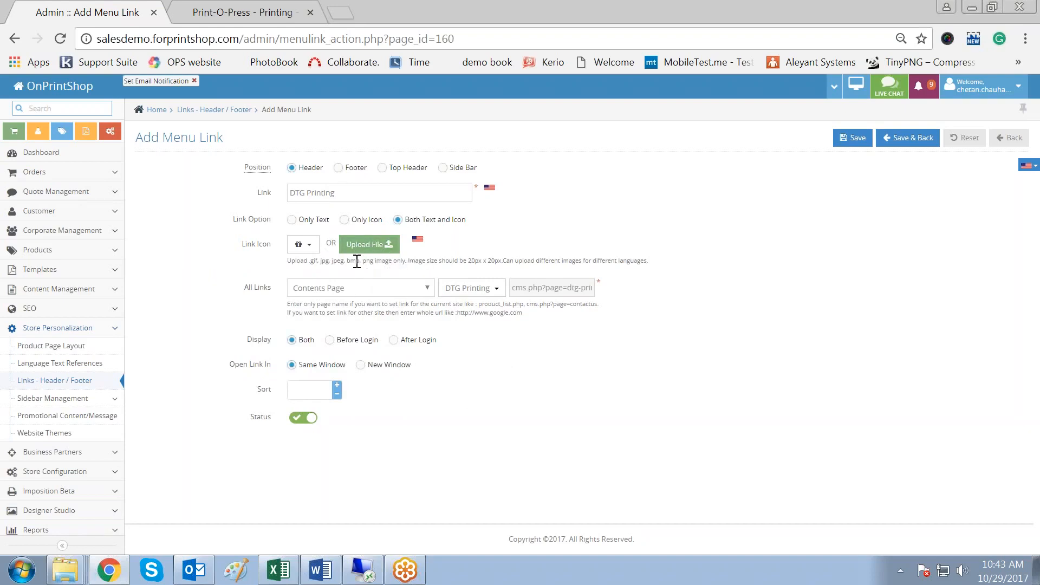
Step: Review the icon upload requirements and the available link types, keeping Contents Page selected
{"action": "left_click_drag", "start_coordinate": [355, 261], "coordinate": [449, 269]}
{"action": "left_click", "coordinate": [478, 445]}
{"action": "triple_click", "coordinate": [273, 289]}
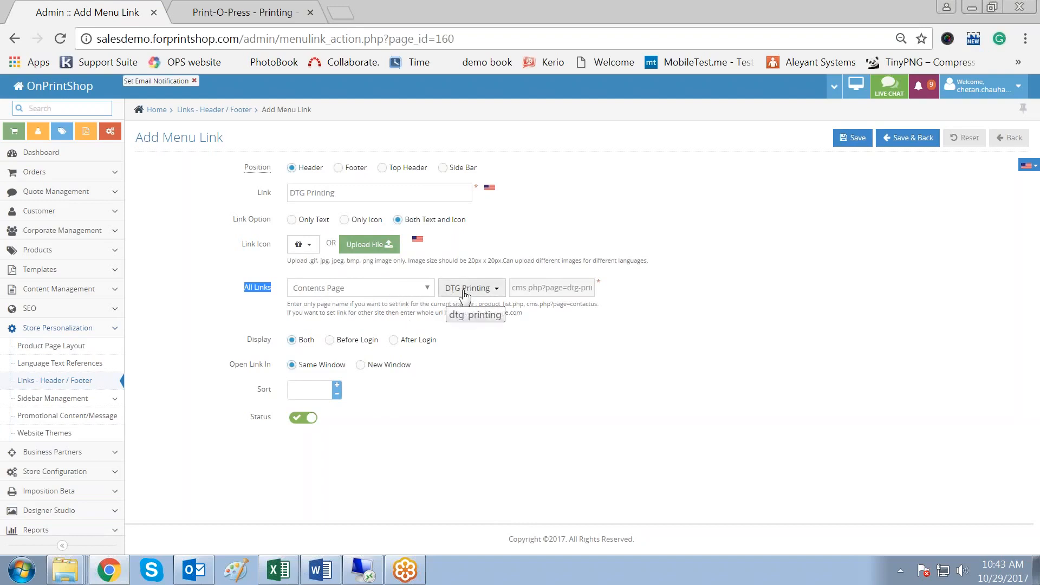
{"action": "left_click", "coordinate": [365, 287]}
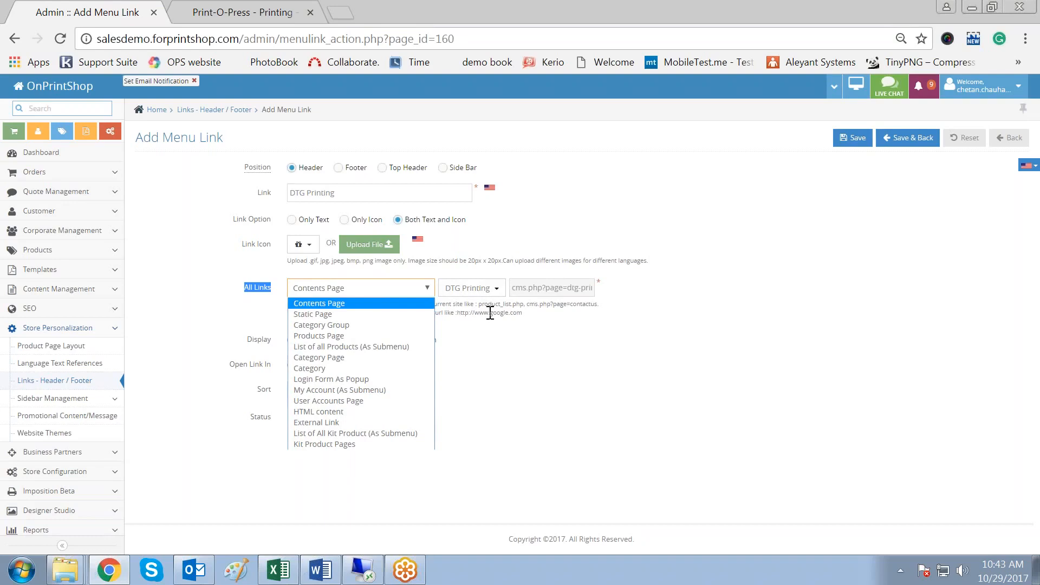
{"action": "left_click", "coordinate": [341, 302]}
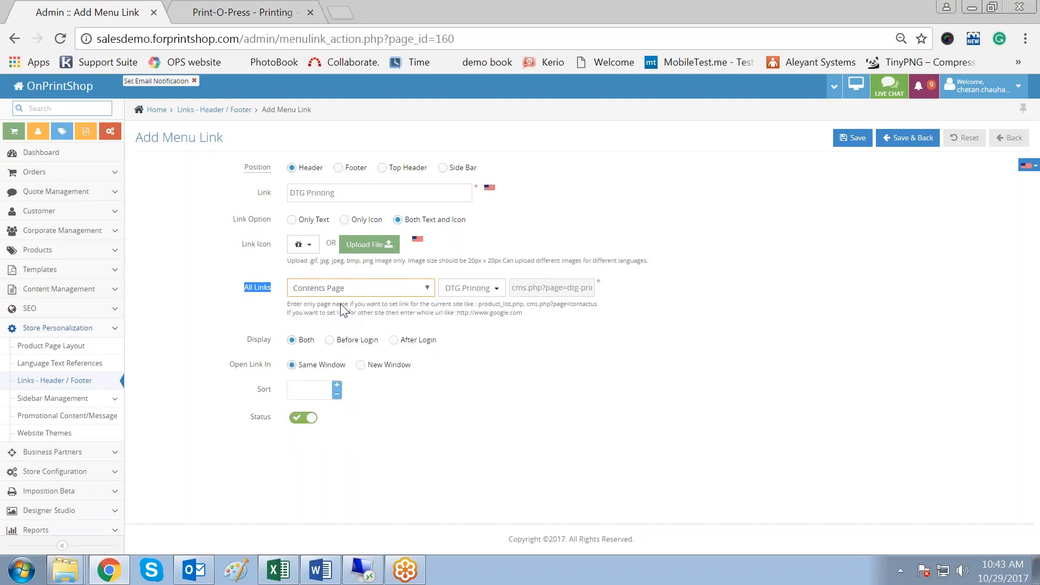
{"action": "left_click", "coordinate": [590, 416]}
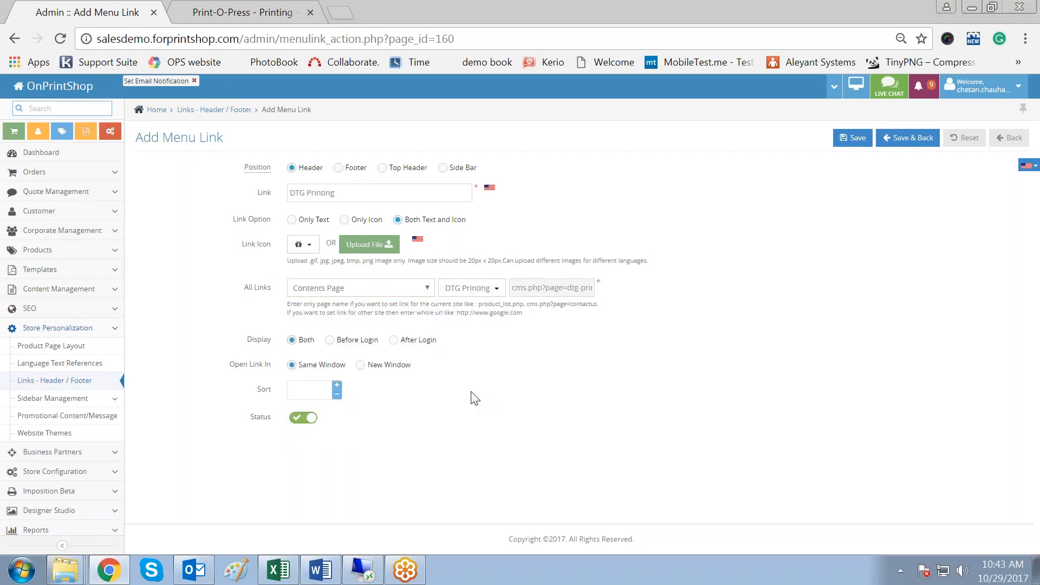
Step: Make the menu link open in a new window with sort order 4, and position it in the Top Header
{"action": "double_click", "coordinate": [271, 339]}
{"action": "left_click", "coordinate": [591, 458]}
{"action": "left_click", "coordinate": [360, 365]}
{"action": "double_click", "coordinate": [245, 168]}
{"action": "left_click", "coordinate": [383, 169]}
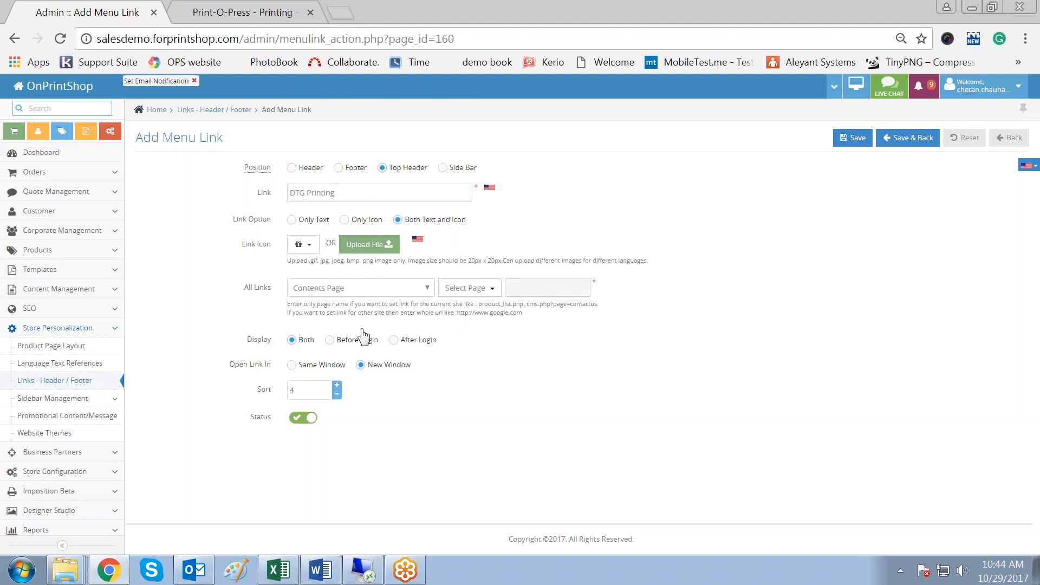
Step: Select DTG Printing as the linked contents page and save the menu link
{"action": "left_click", "coordinate": [490, 291]}
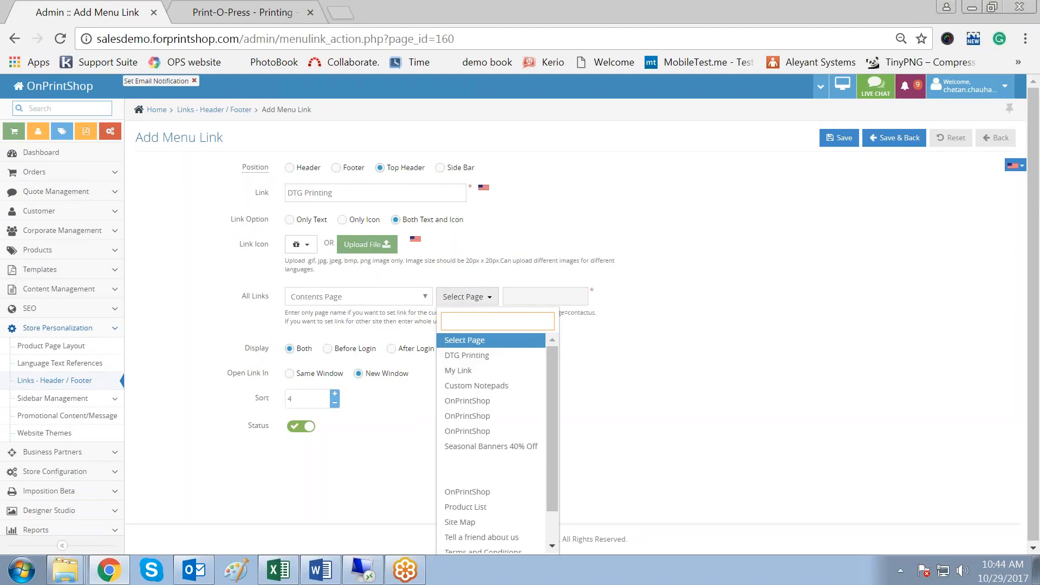
{"action": "left_click", "coordinate": [486, 356]}
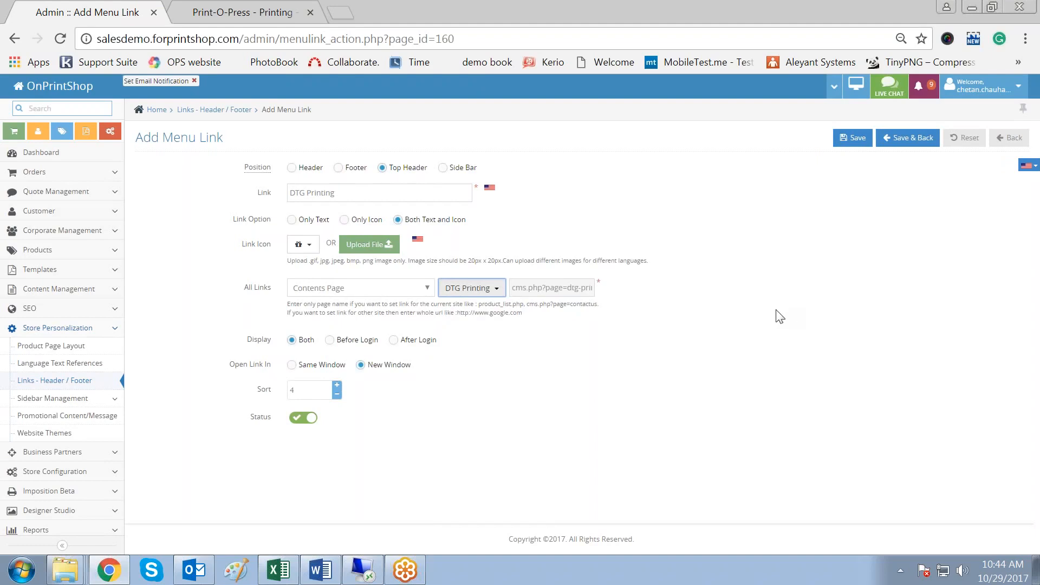
{"action": "left_click", "coordinate": [859, 139]}
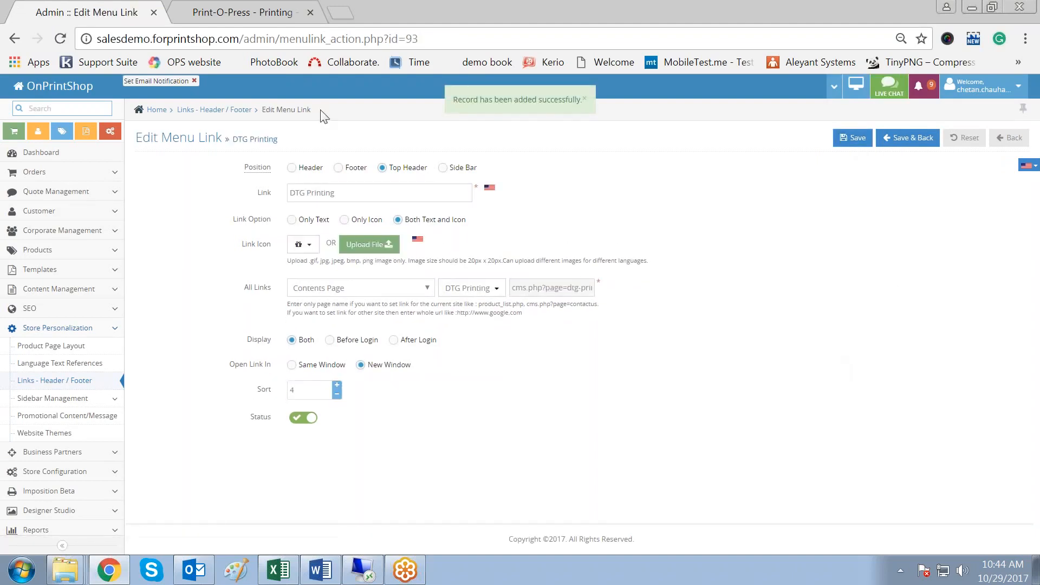
Step: Refresh the storefront, open DTG Printing from its top header, and review the published page text
{"action": "left_click", "coordinate": [273, 15]}
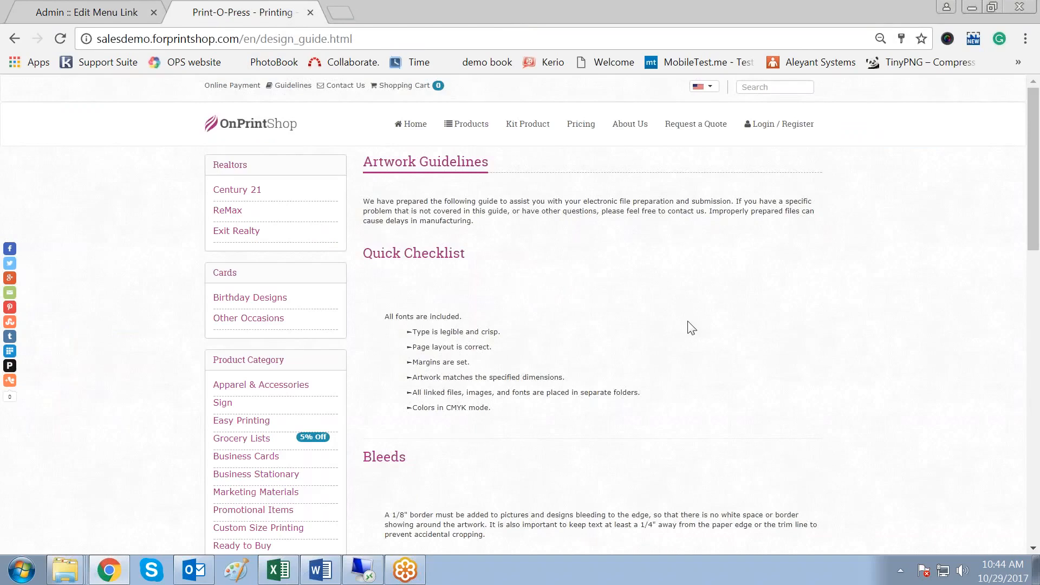
{"action": "key", "text": "F5"}
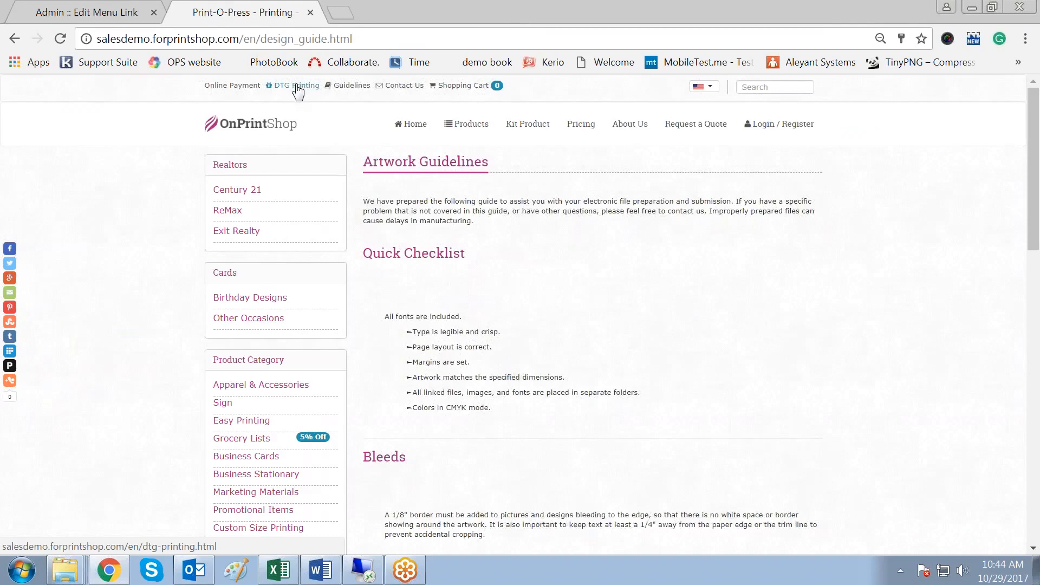
{"action": "left_click", "coordinate": [298, 87]}
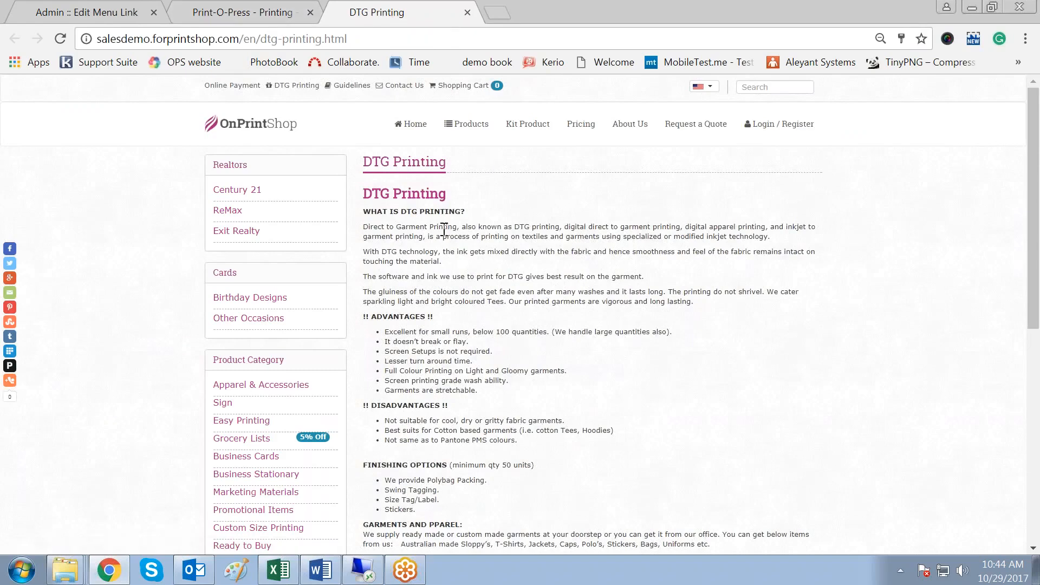
{"action": "left_click_drag", "start_coordinate": [445, 232], "coordinate": [702, 437]}
{"action": "left_click", "coordinate": [714, 425]}
{"action": "scroll", "coordinate": [716, 425], "scroll_direction": "down", "scroll_amount": 5}
{"action": "scroll", "coordinate": [716, 425], "scroll_direction": "up", "scroll_amount": 5}
{"action": "left_click", "coordinate": [96, 12]}
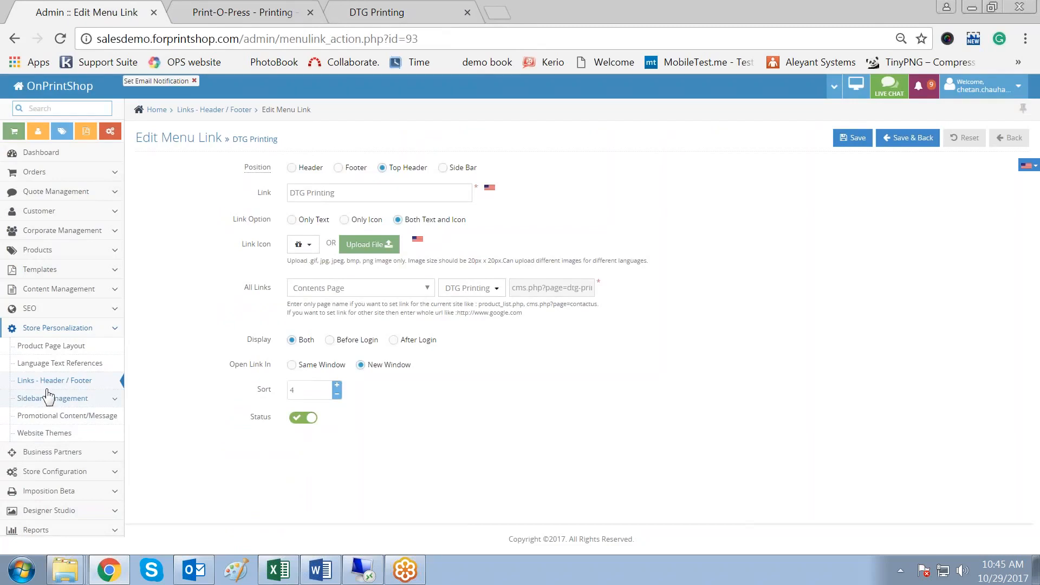
{"action": "left_click", "coordinate": [422, 13]}
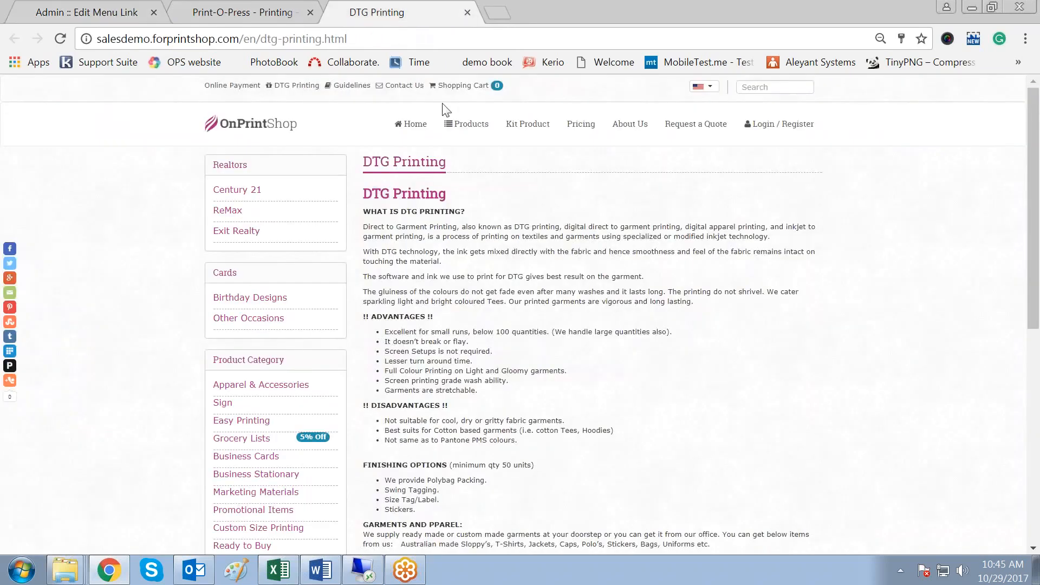
{"action": "left_click_drag", "start_coordinate": [363, 226], "coordinate": [506, 421]}
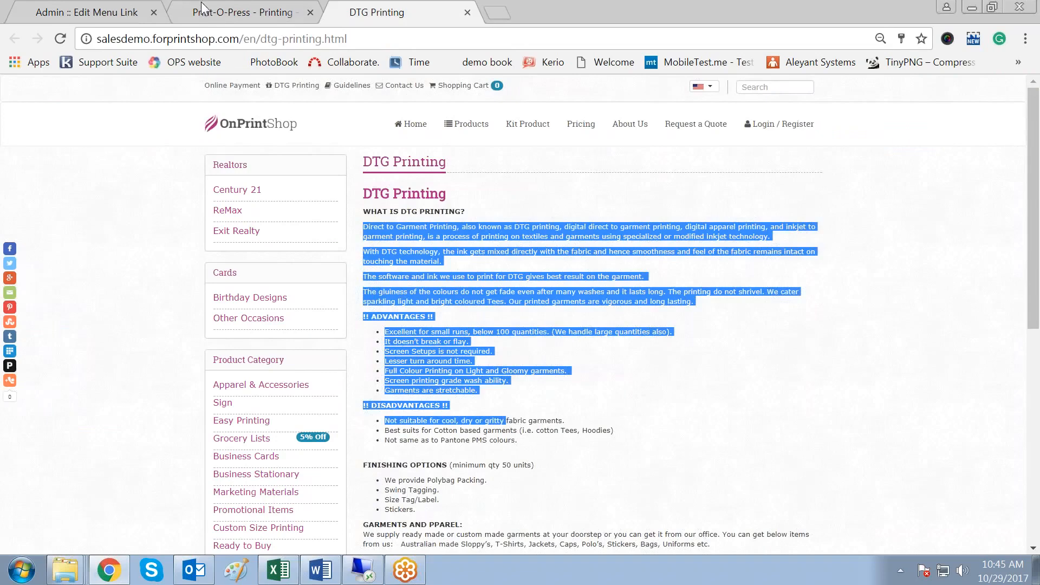
Step: Return to the admin site, open the Contents list, and search it for dtg
{"action": "left_click", "coordinate": [96, 12]}
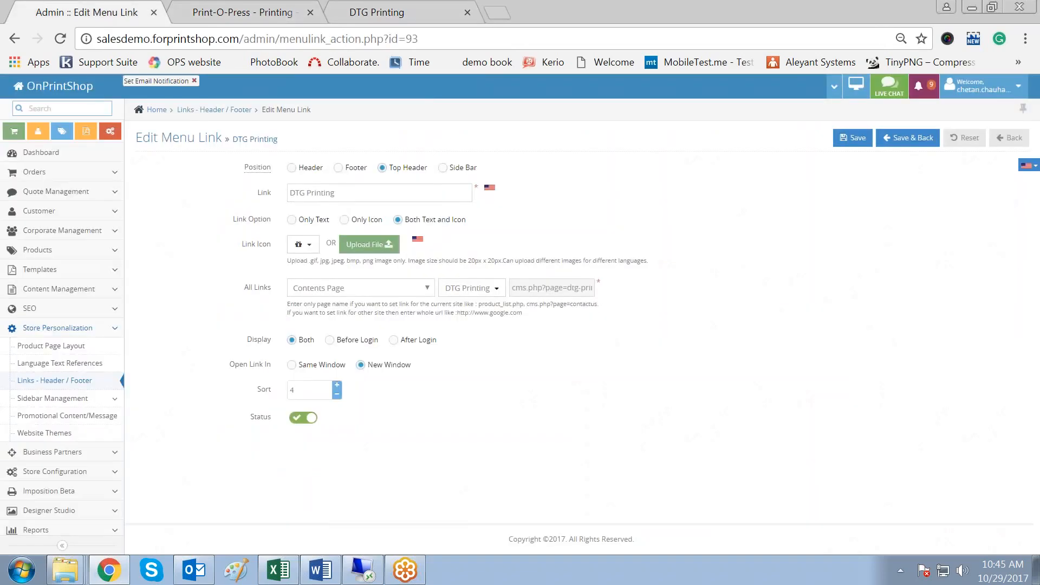
{"action": "left_click", "coordinate": [91, 289]}
{"action": "left_click", "coordinate": [59, 308]}
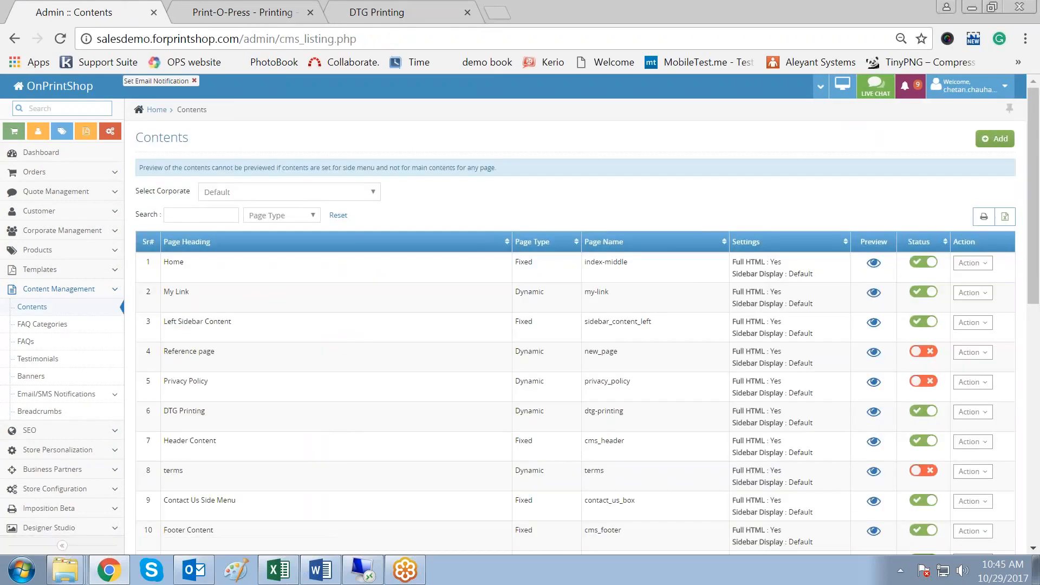
{"action": "left_click", "coordinate": [189, 214]}
{"action": "type", "text": "dtg"}
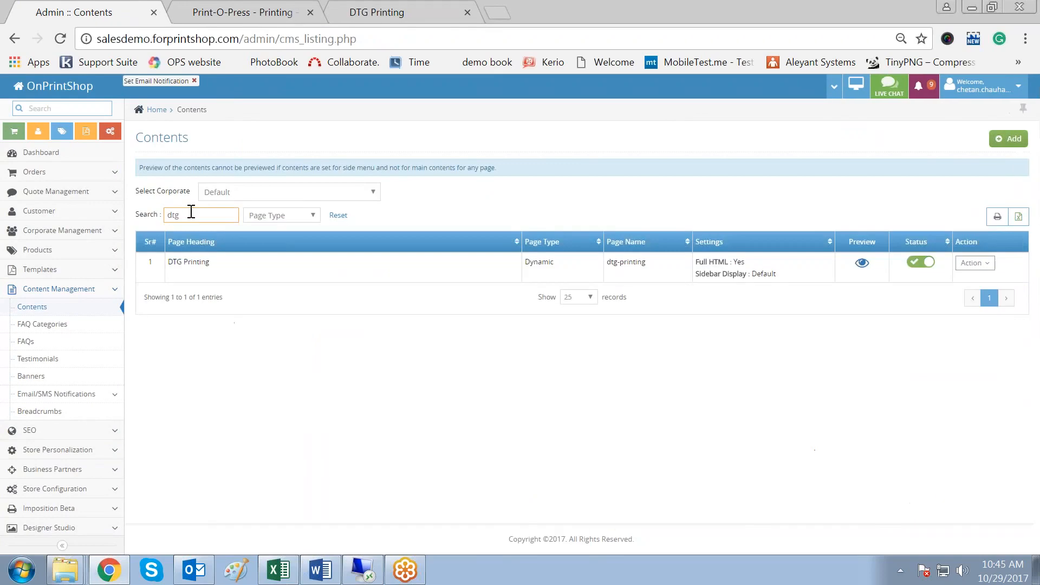
Step: Examine the page title and the repeated content heading on the published DTG Printing page
{"action": "left_click", "coordinate": [510, 451]}
{"action": "left_click", "coordinate": [866, 264]}
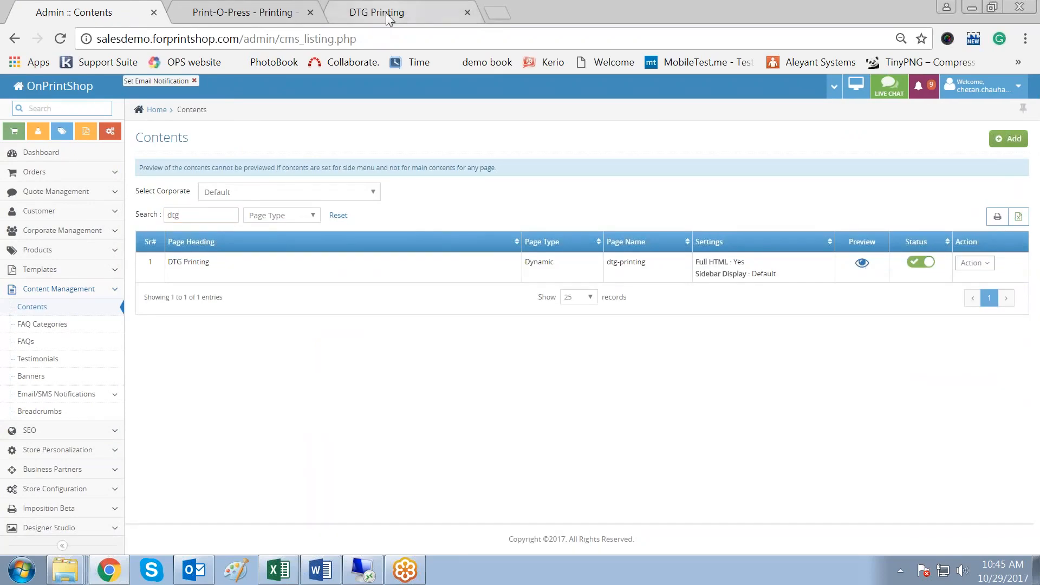
{"action": "left_click", "coordinate": [541, 206]}
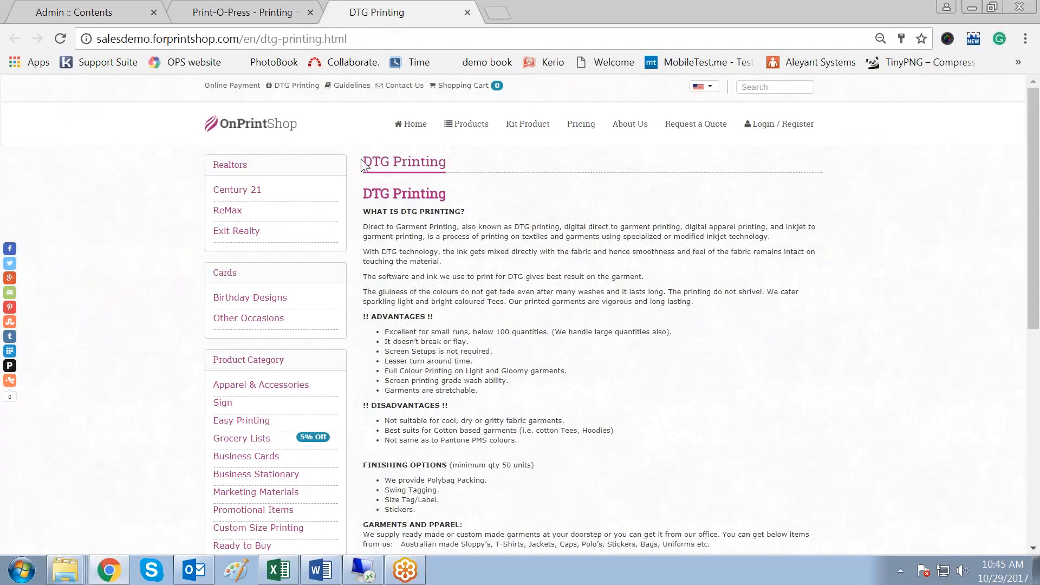
{"action": "triple_click", "coordinate": [421, 162]}
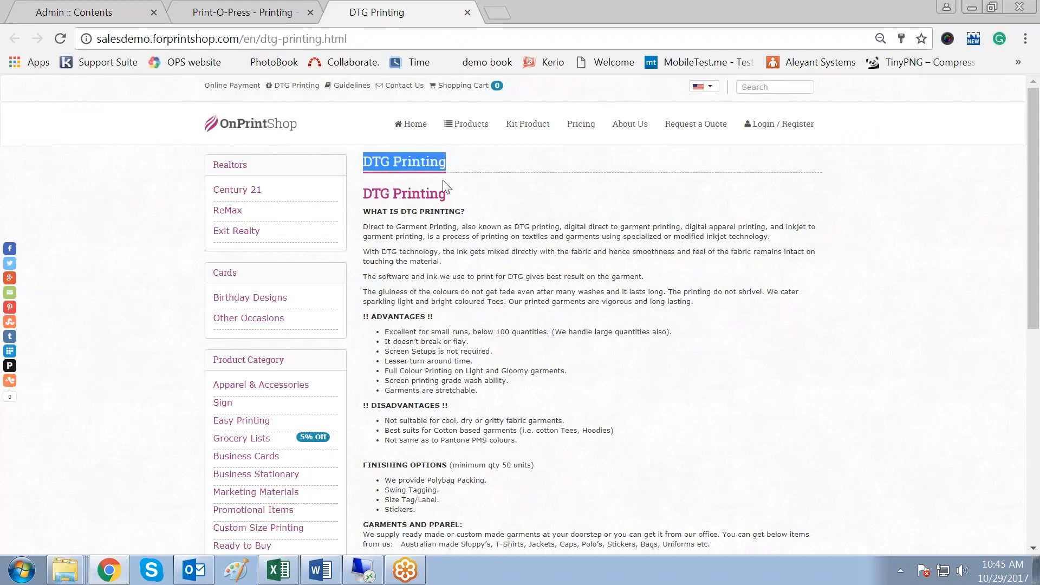
{"action": "triple_click", "coordinate": [373, 194]}
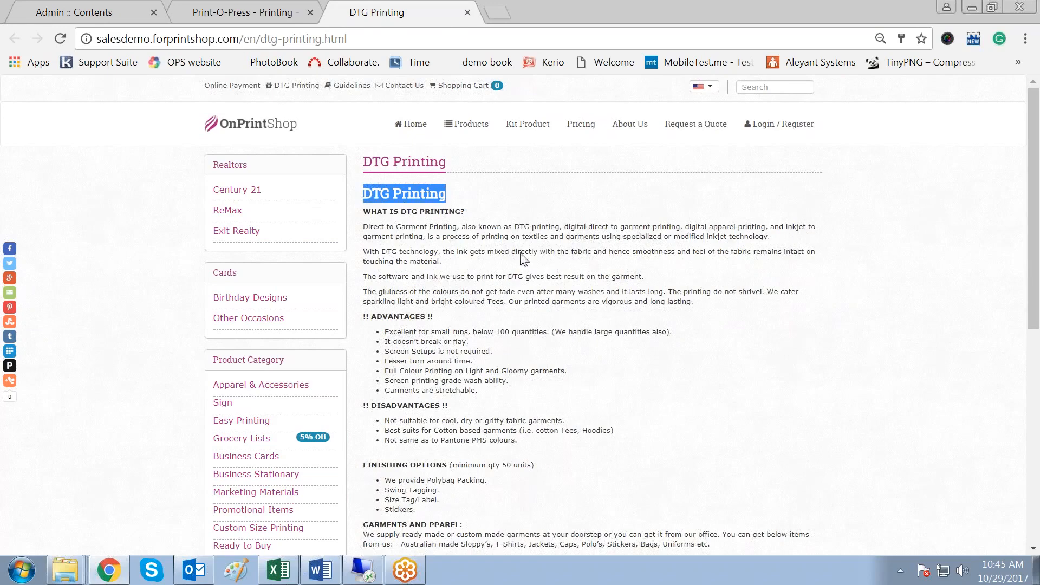
{"action": "left_click", "coordinate": [395, 187]}
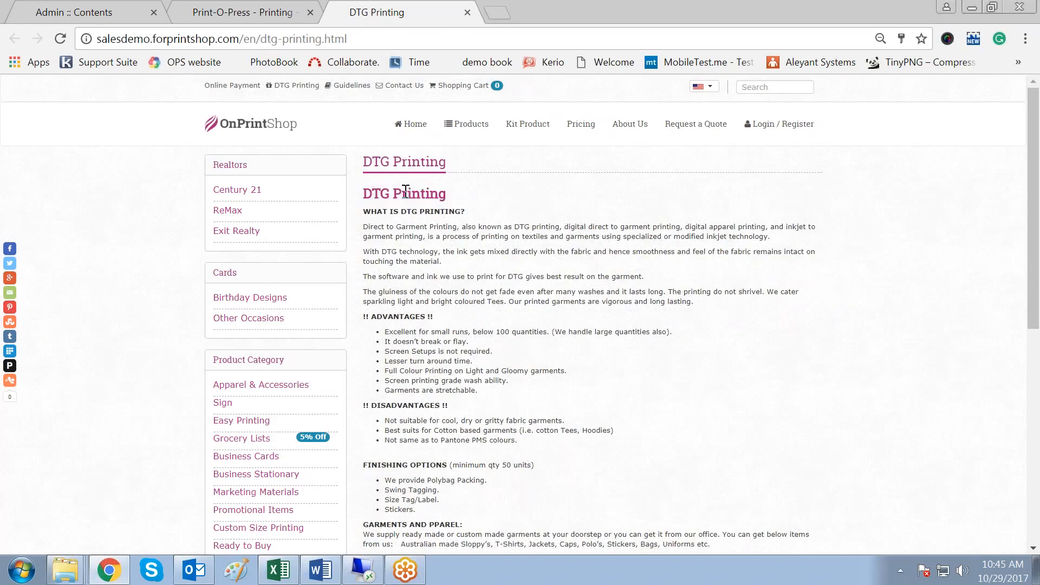
Step: Compare the DTG Printing page heading in the Contents list with the body text on the published page
{"action": "left_click", "coordinate": [106, 5]}
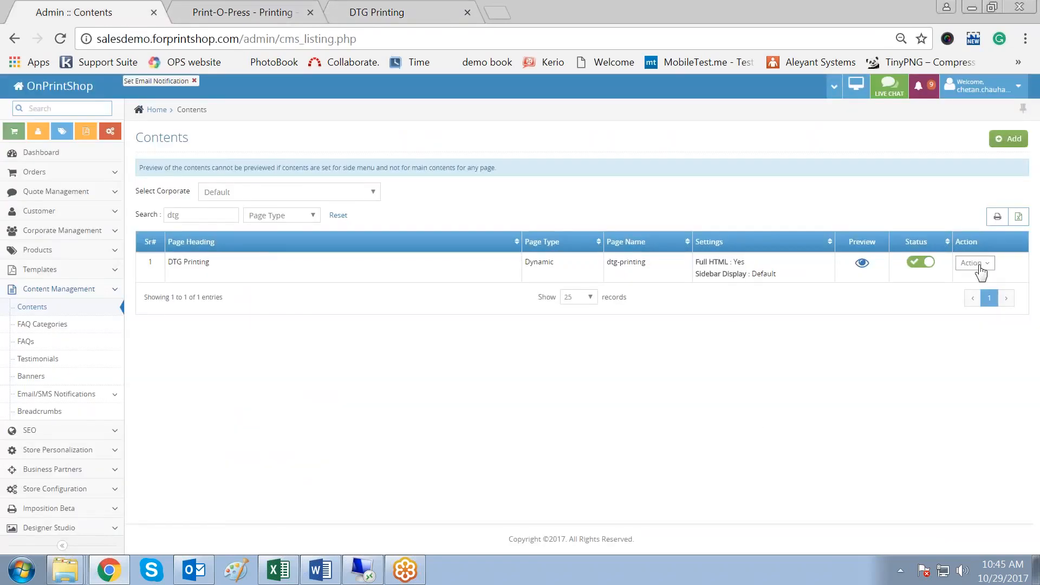
{"action": "left_click_drag", "start_coordinate": [165, 263], "coordinate": [210, 263]}
{"action": "left_click", "coordinate": [370, 12]}
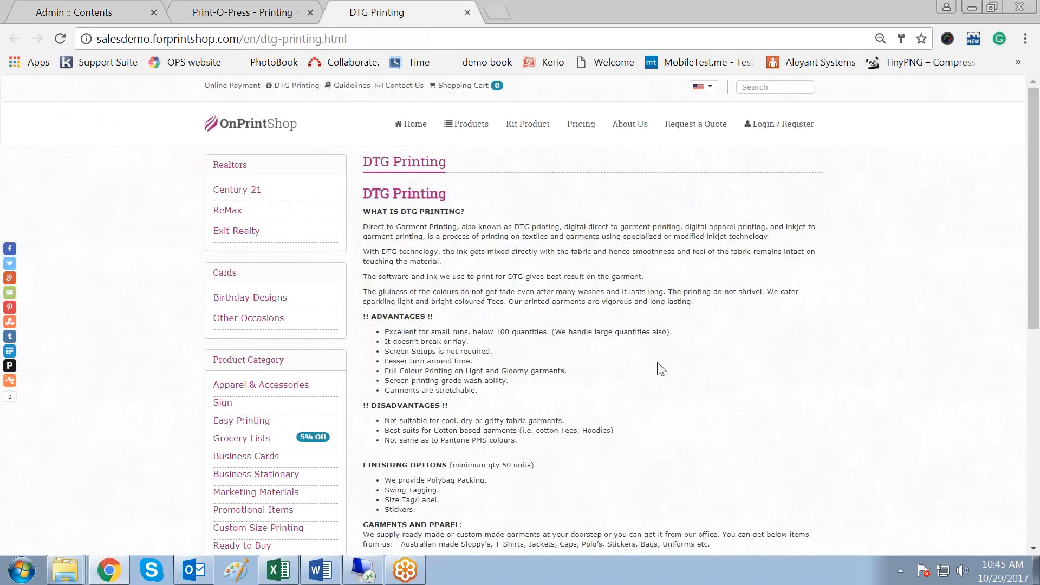
{"action": "left_click_drag", "start_coordinate": [364, 195], "coordinate": [658, 454]}
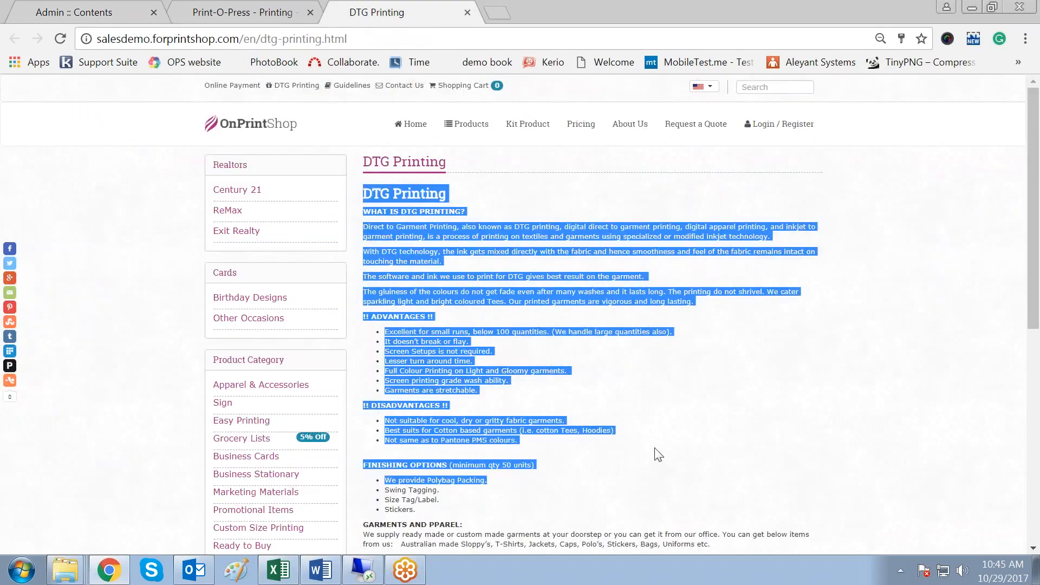
{"action": "left_click", "coordinate": [90, 13]}
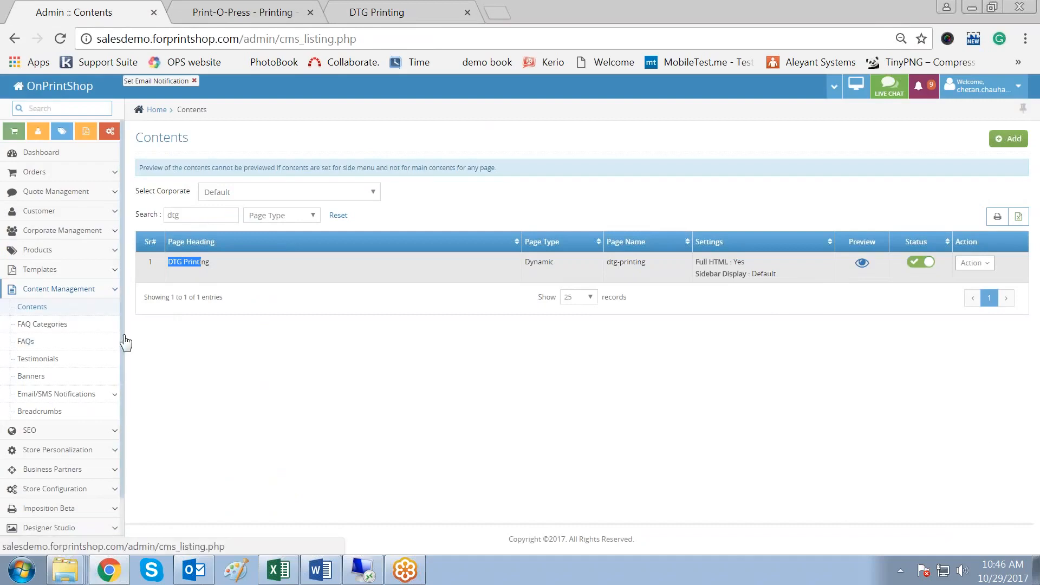
Step: Edit the DTG Printing content page, extend its body heading to DTG Printing Information, and save the page
{"action": "left_click_drag", "start_coordinate": [198, 215], "coordinate": [168, 215]}
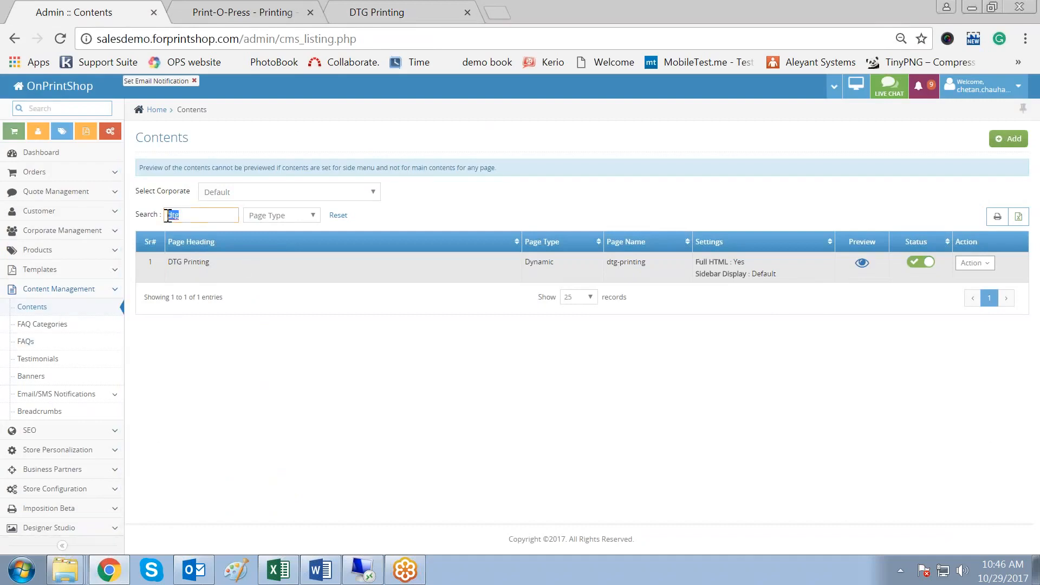
{"action": "left_click", "coordinate": [358, 453]}
{"action": "left_click", "coordinate": [975, 263]}
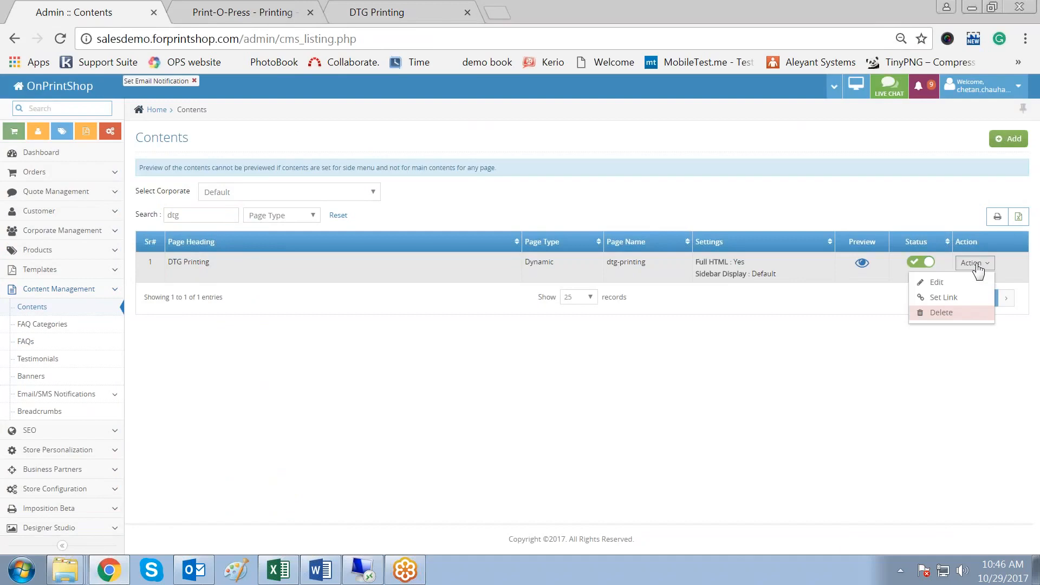
{"action": "left_click", "coordinate": [972, 281]}
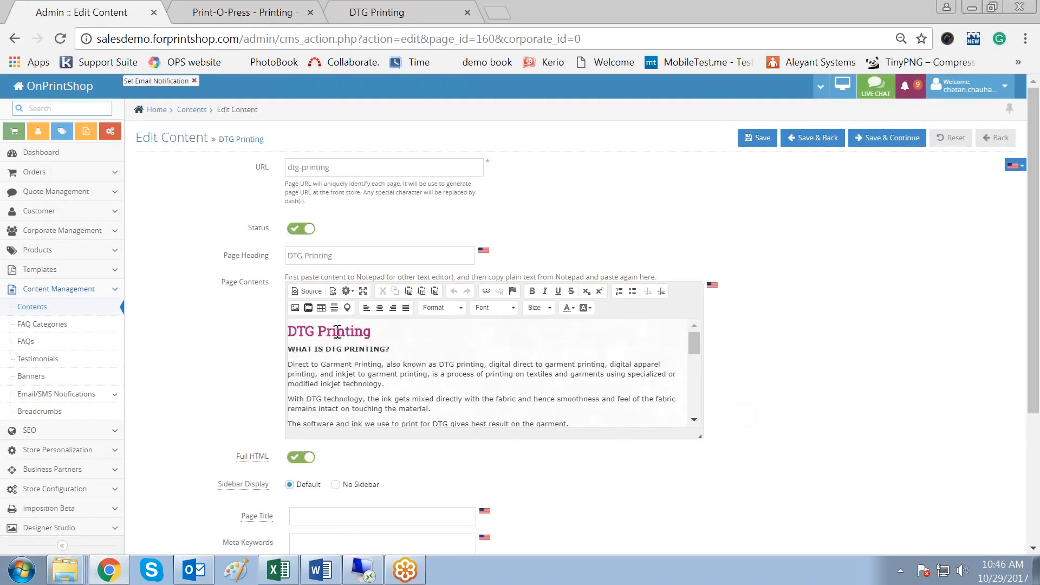
{"action": "left_click", "coordinate": [336, 348]}
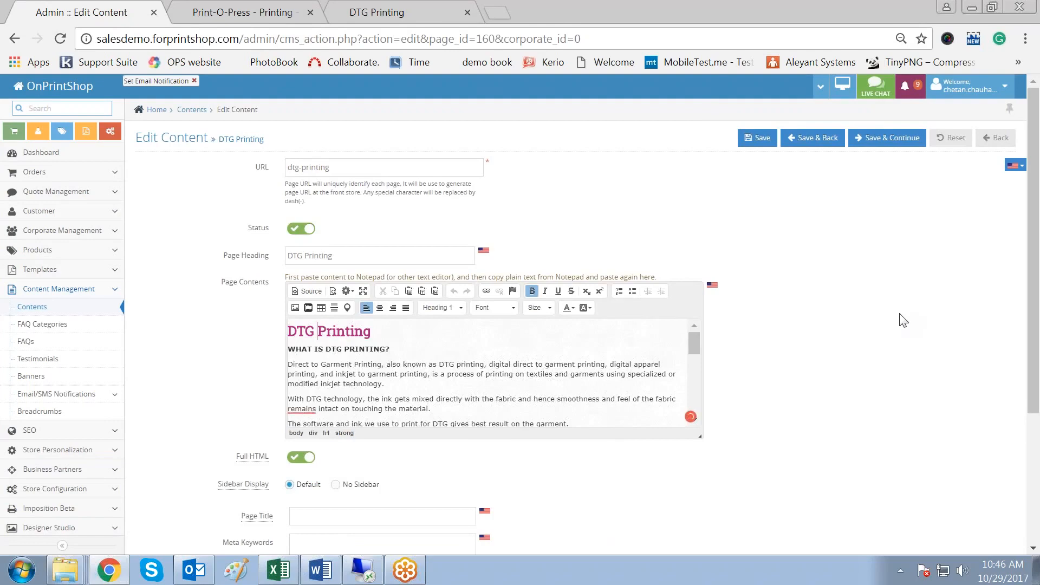
{"action": "type", "text": "Information"}
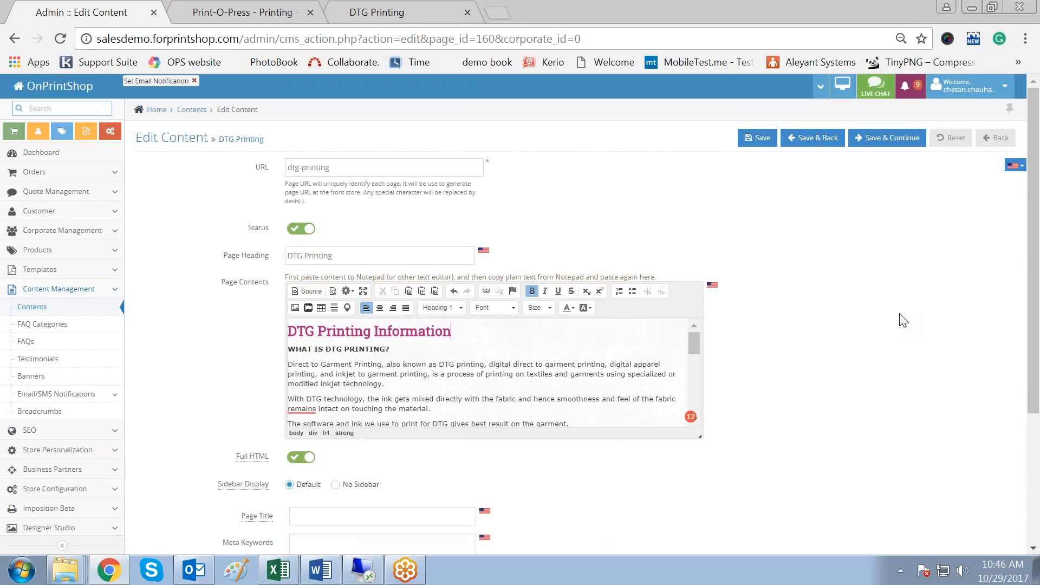
{"action": "left_click", "coordinate": [760, 138]}
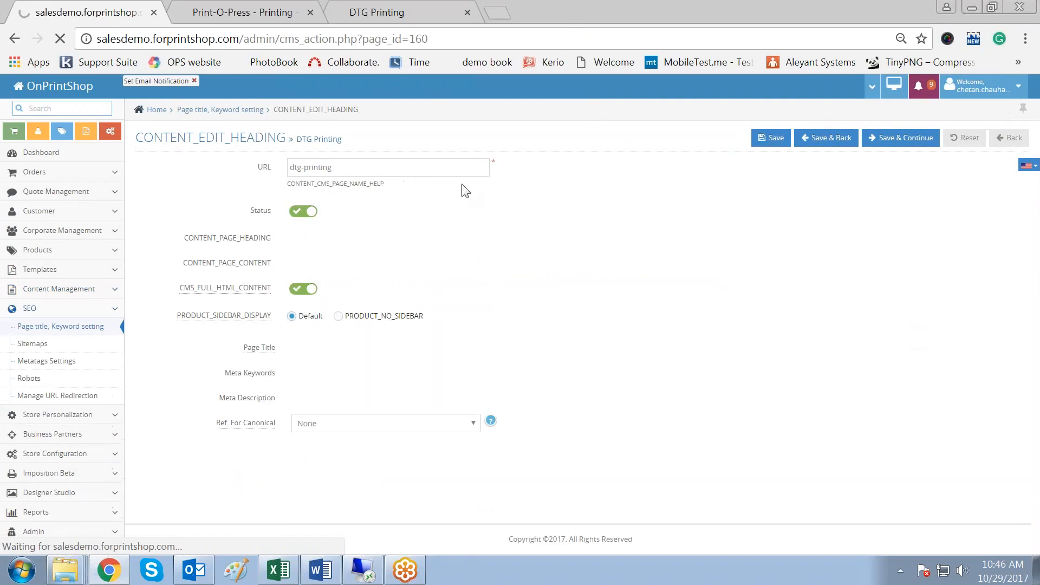
Step: Reload the published DTG Printing page on the storefront and examine its content heading and the rest of the page down to the footer
{"action": "left_click", "coordinate": [405, 17]}
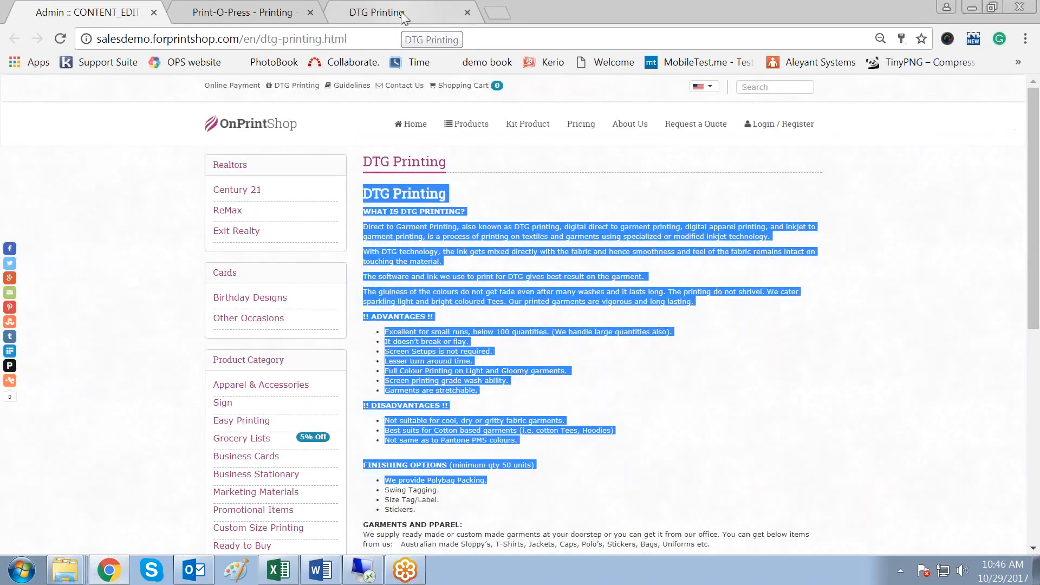
{"action": "left_click", "coordinate": [784, 383]}
{"action": "key", "text": "F5"}
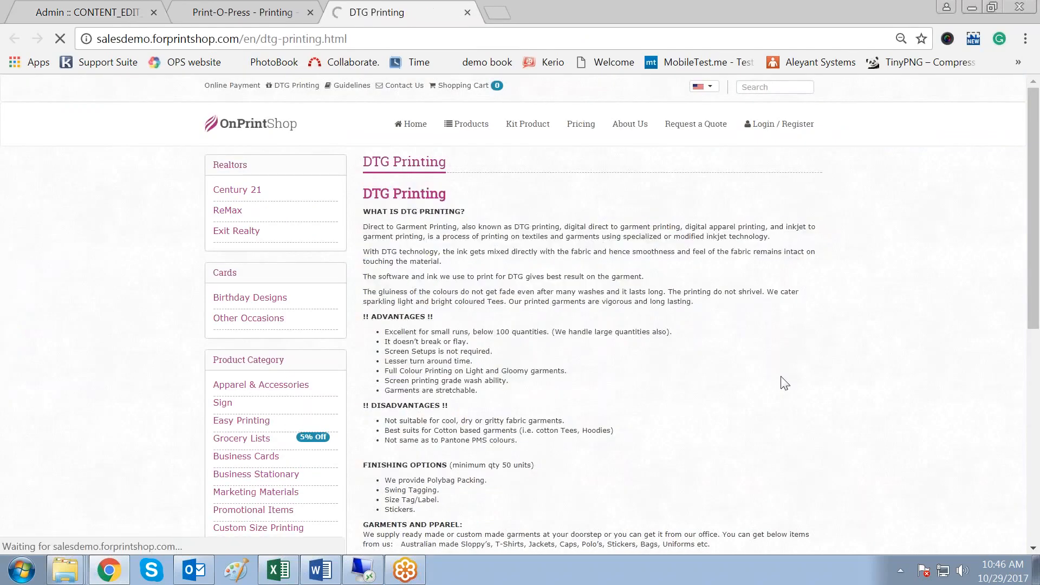
{"action": "left_click_drag", "start_coordinate": [447, 193], "coordinate": [527, 194]}
{"action": "left_click", "coordinate": [704, 434]}
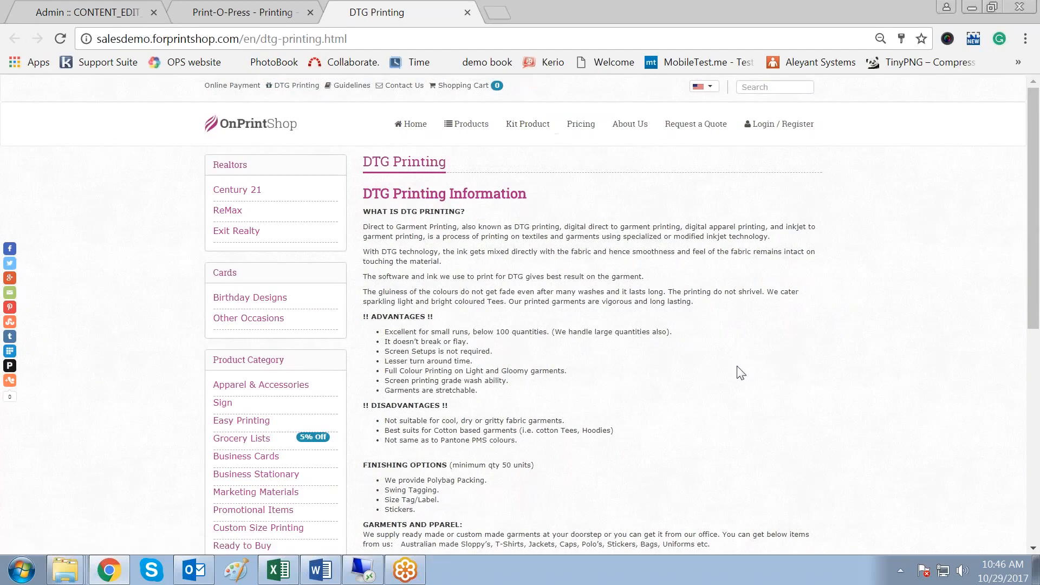
{"action": "scroll", "coordinate": [739, 371], "scroll_direction": "down", "scroll_amount": 7}
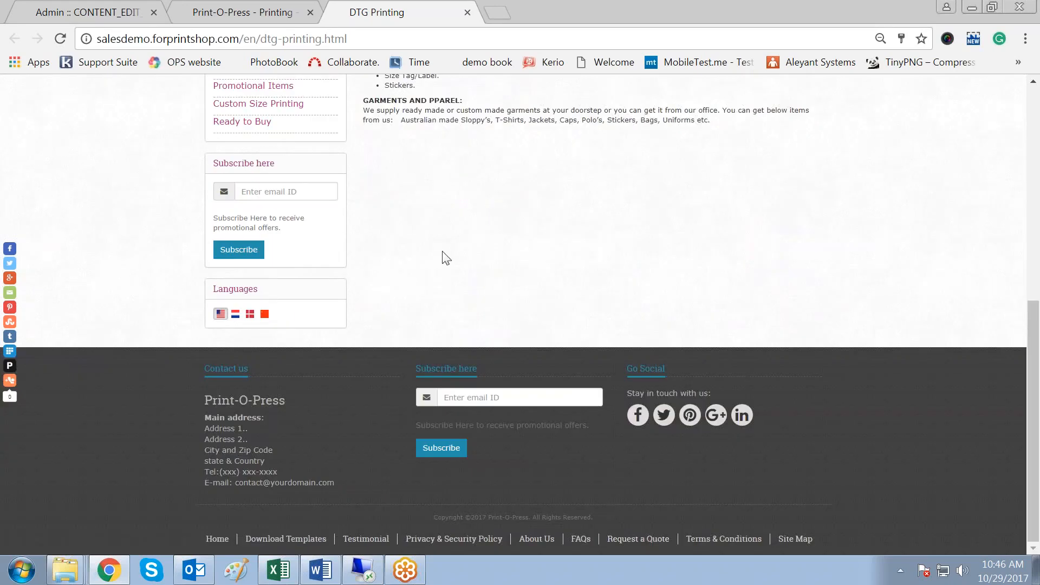
{"action": "scroll", "coordinate": [444, 255], "scroll_direction": "up", "scroll_amount": 8}
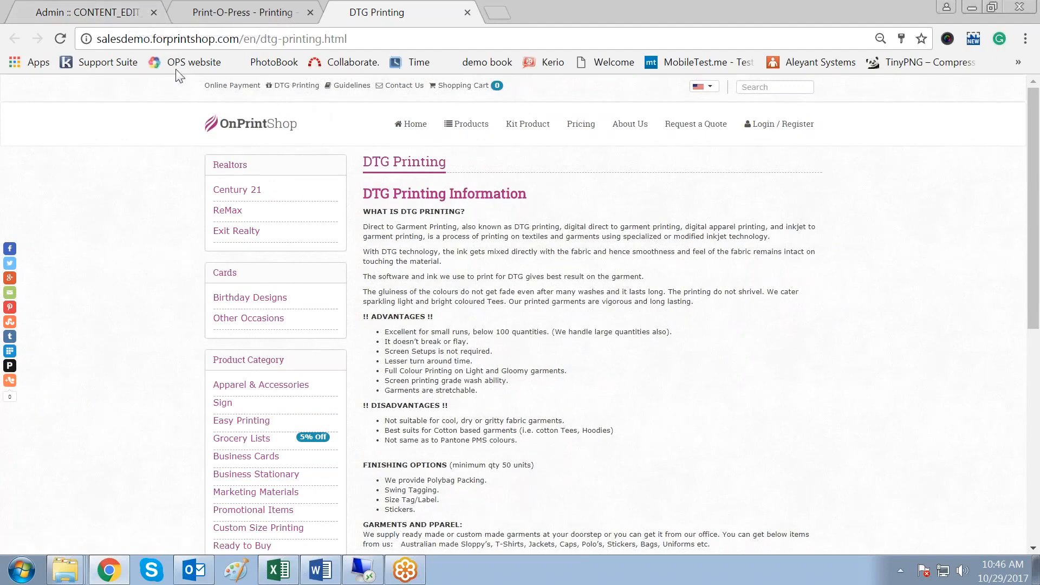
Step: Return to the admin site, open the Links - Header / Footer list, search it for dtg, and check the DTG Printing link's position
{"action": "left_click", "coordinate": [120, 14]}
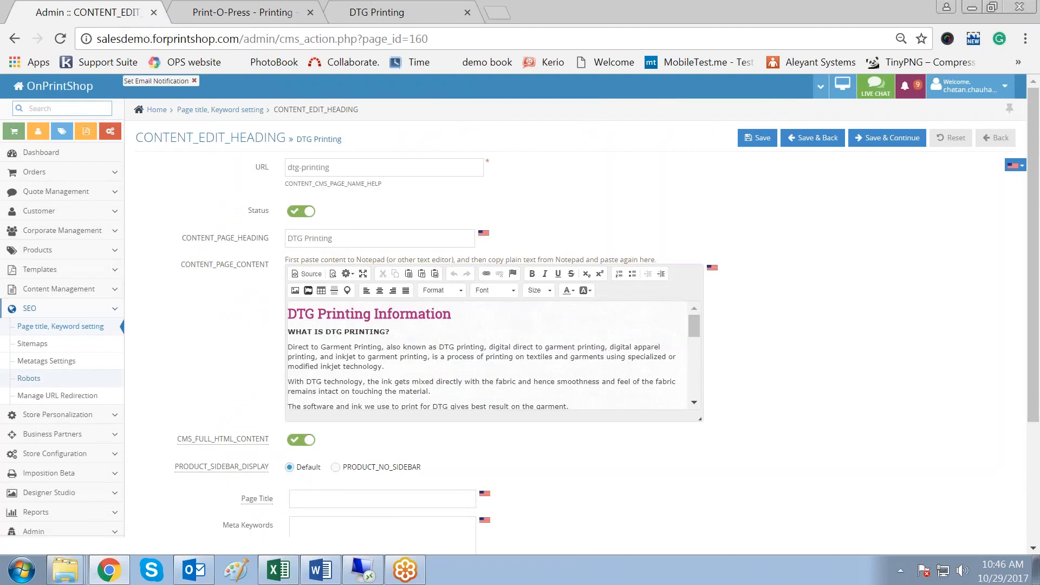
{"action": "left_click", "coordinate": [46, 414]}
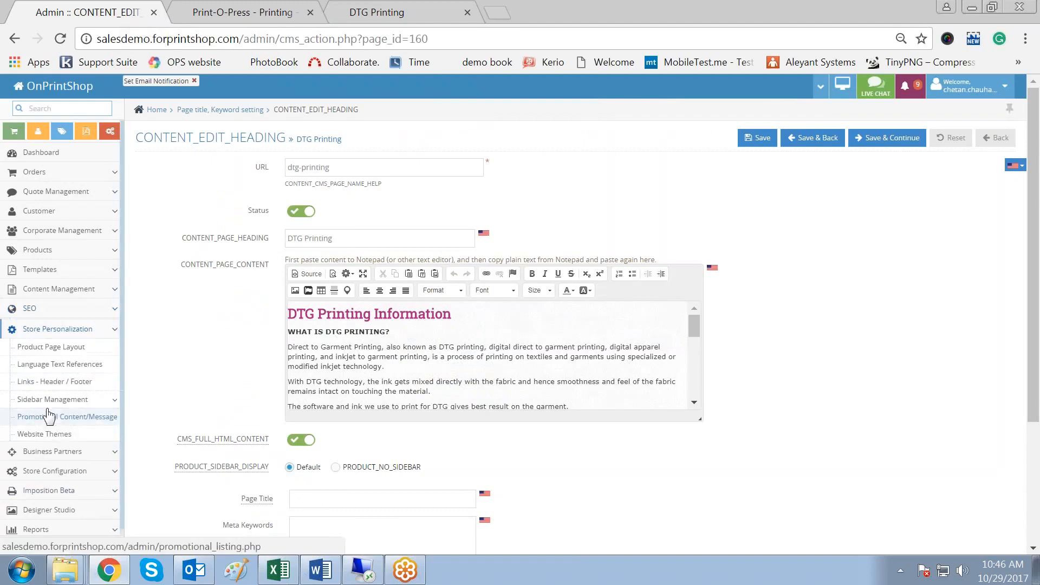
{"action": "left_click", "coordinate": [55, 381]}
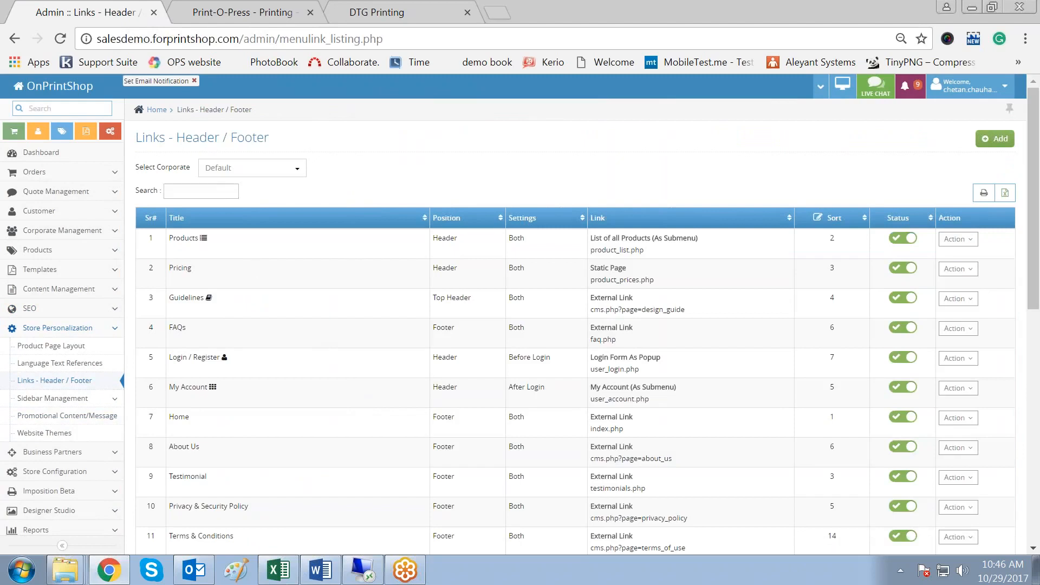
{"action": "type", "text": "dtg"}
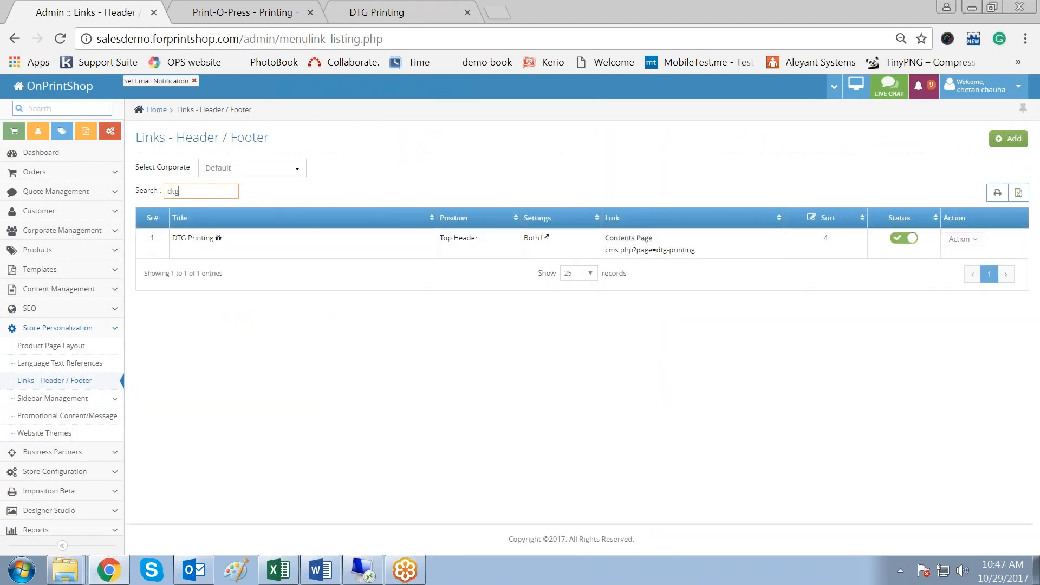
{"action": "left_click", "coordinate": [781, 421]}
{"action": "left_click_drag", "start_coordinate": [438, 235], "coordinate": [480, 240]}
{"action": "left_click", "coordinate": [632, 438]}
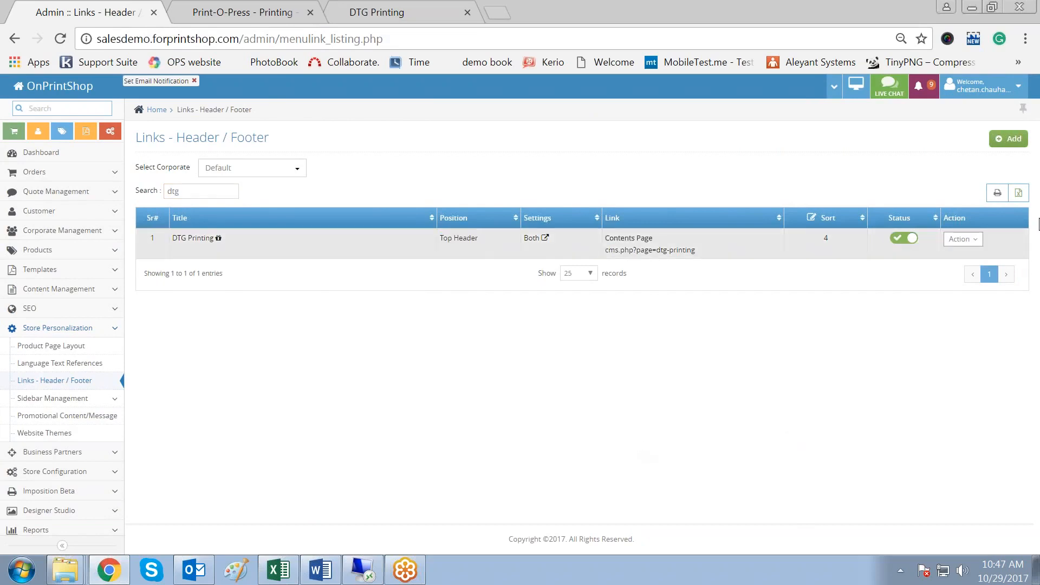
Step: Edit the DTG Printing menu link, set its position to Footer with DTG Printing as the contents page, and save it
{"action": "left_click", "coordinate": [975, 240]}
{"action": "left_click", "coordinate": [926, 258]}
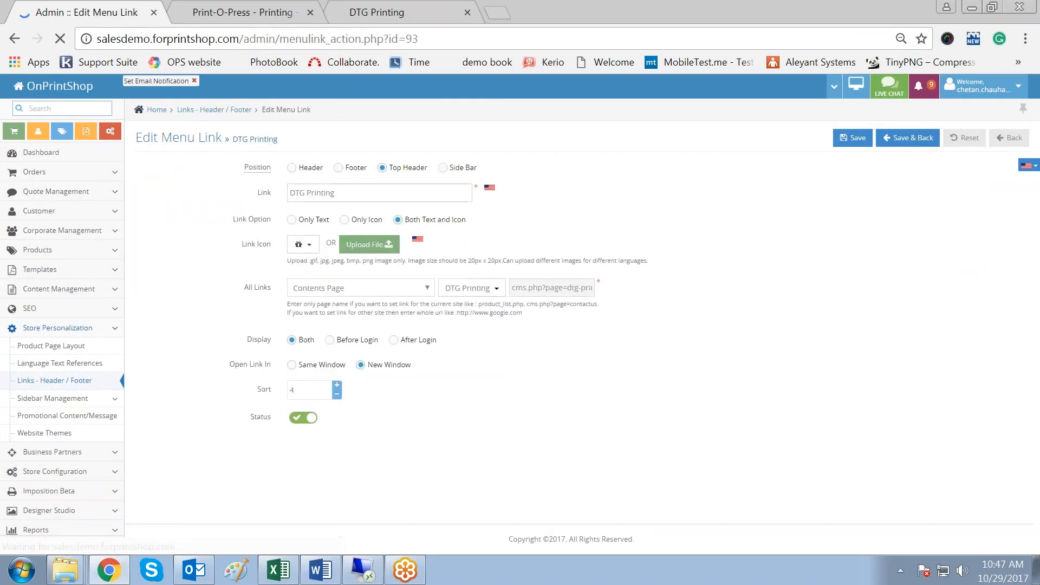
{"action": "left_click", "coordinate": [346, 169]}
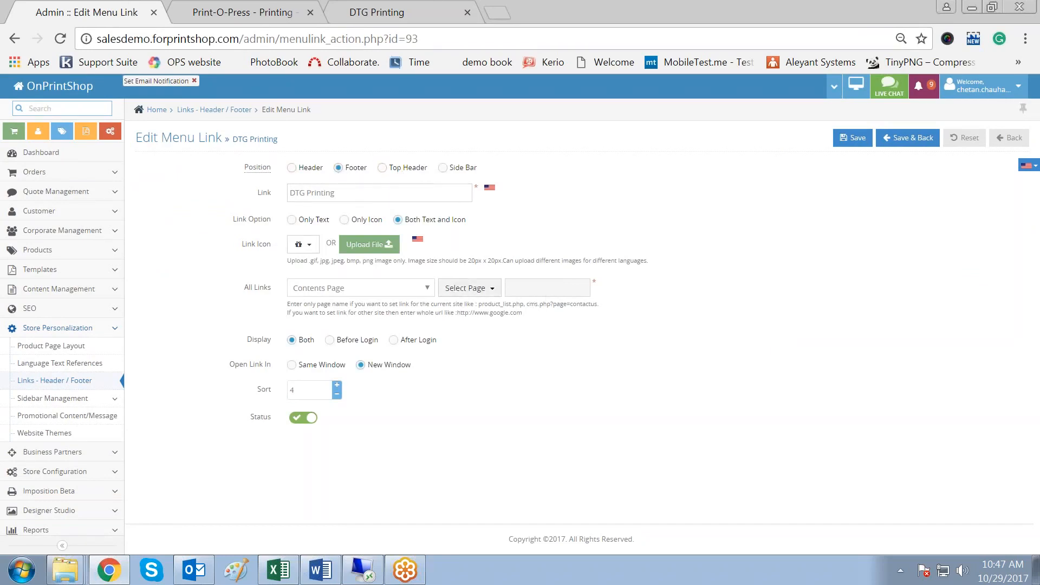
{"action": "left_click", "coordinate": [493, 291]}
{"action": "left_click", "coordinate": [479, 356]}
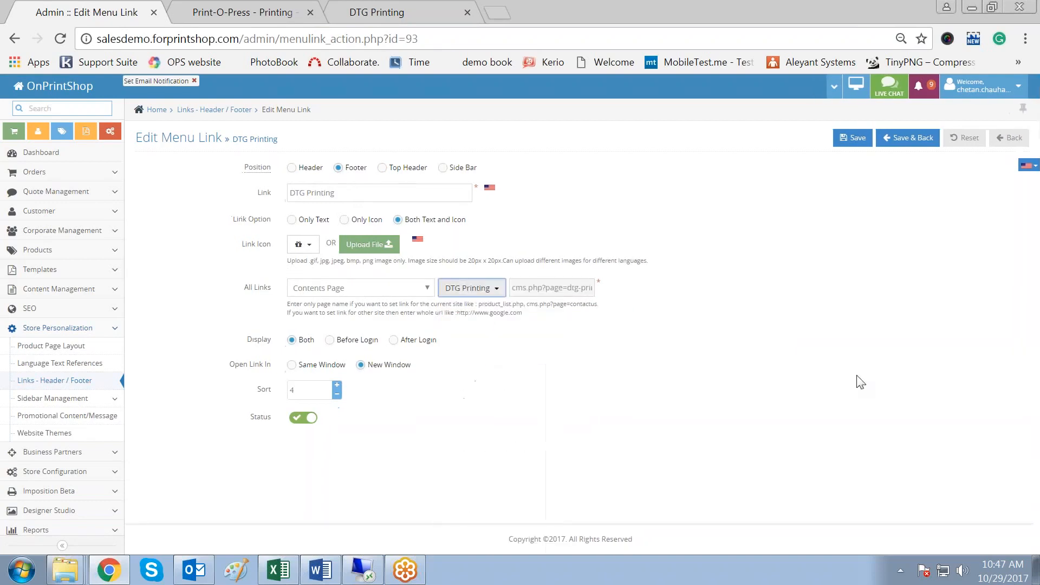
{"action": "left_click", "coordinate": [862, 142]}
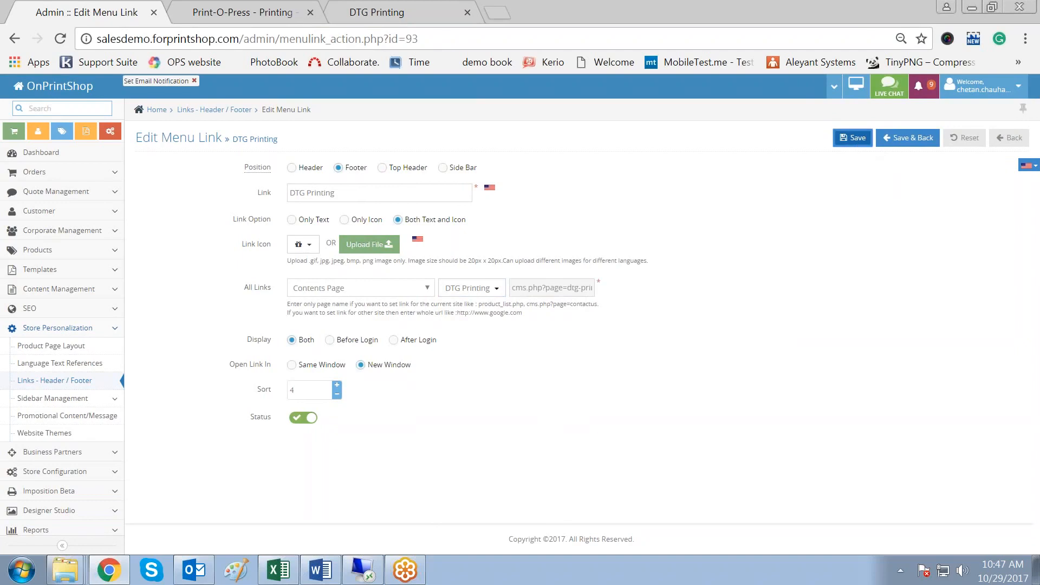
Step: Reload the storefront page, check the top header and footer links, open DTG Printing from the footer, and review the page heading
{"action": "left_click", "coordinate": [408, 15]}
{"action": "key", "text": "F5"}
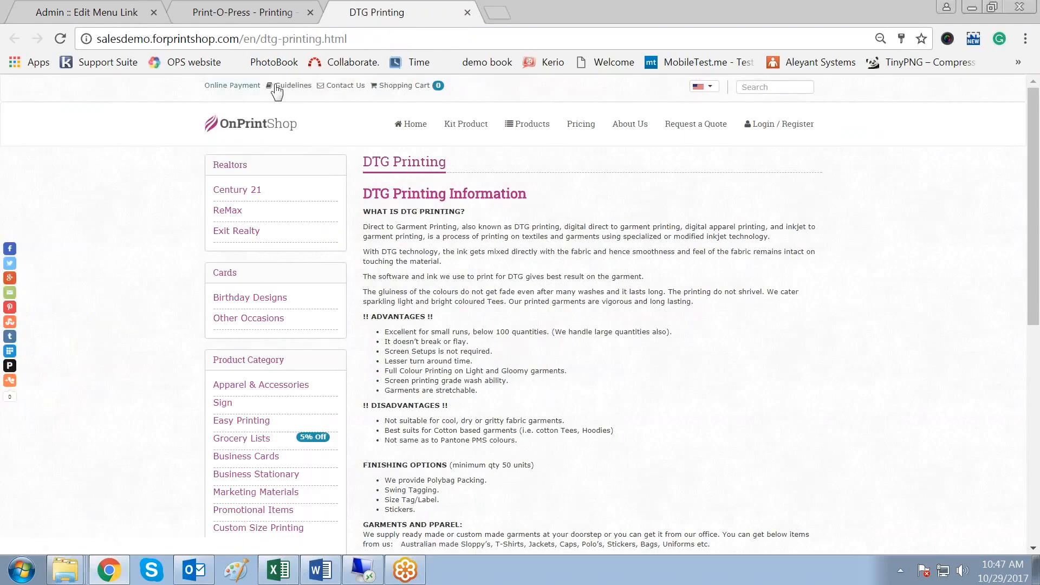
{"action": "scroll", "coordinate": [750, 436], "scroll_direction": "down", "scroll_amount": 8}
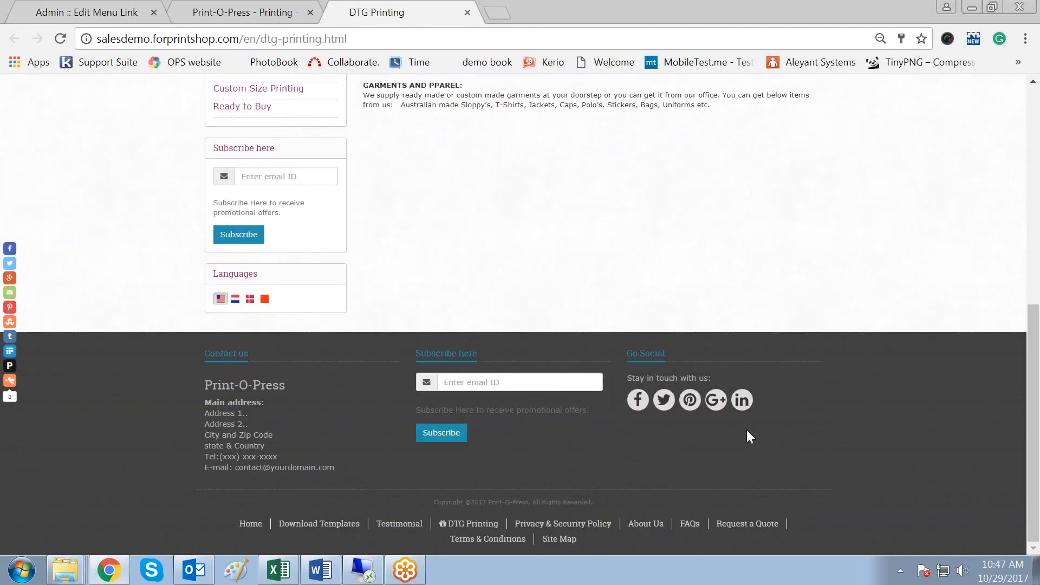
{"action": "left_click", "coordinate": [469, 524]}
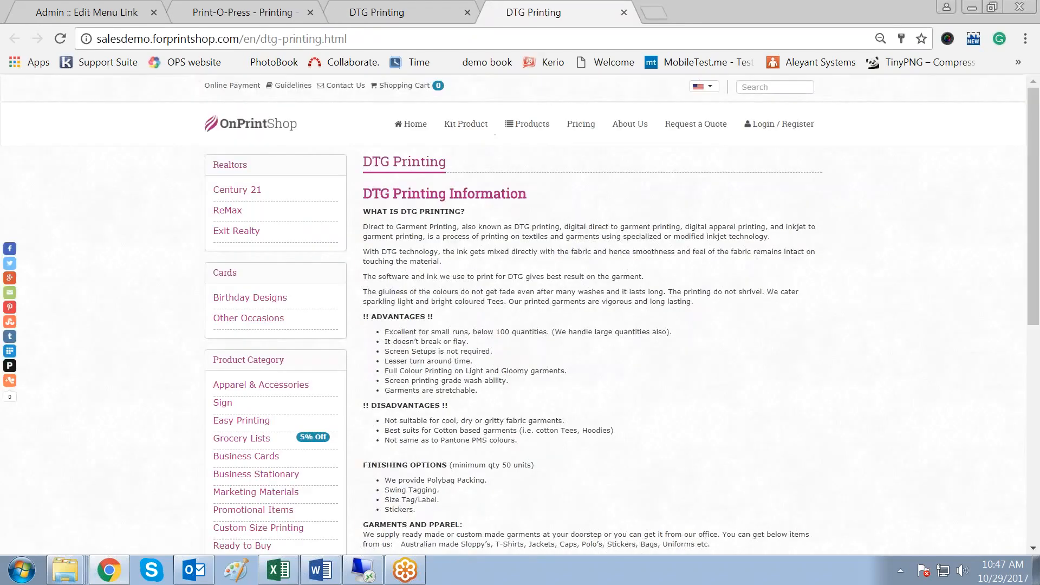
{"action": "left_click", "coordinate": [624, 12]}
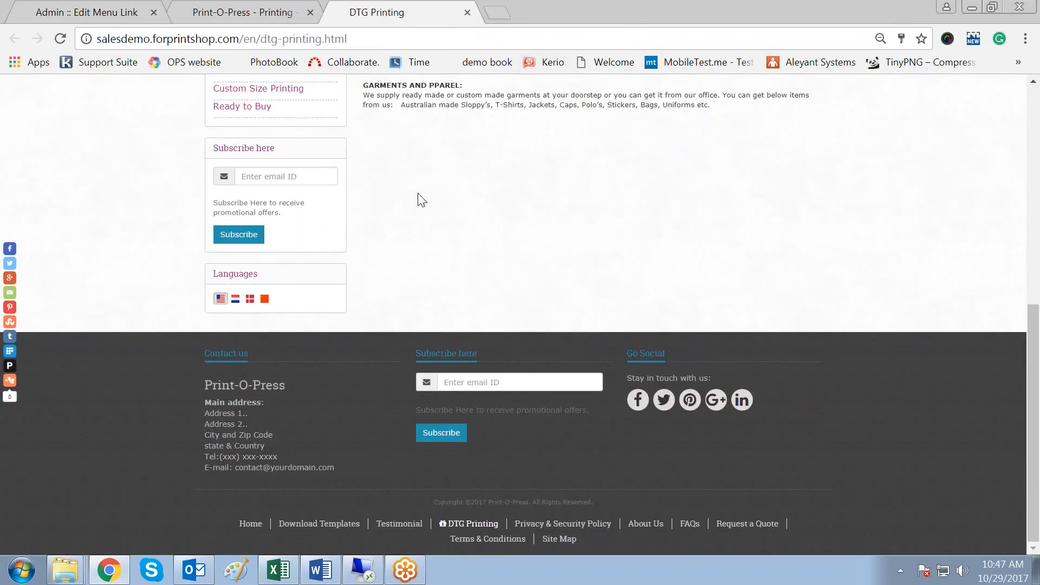
{"action": "scroll", "coordinate": [433, 205], "scroll_direction": "up", "scroll_amount": 8}
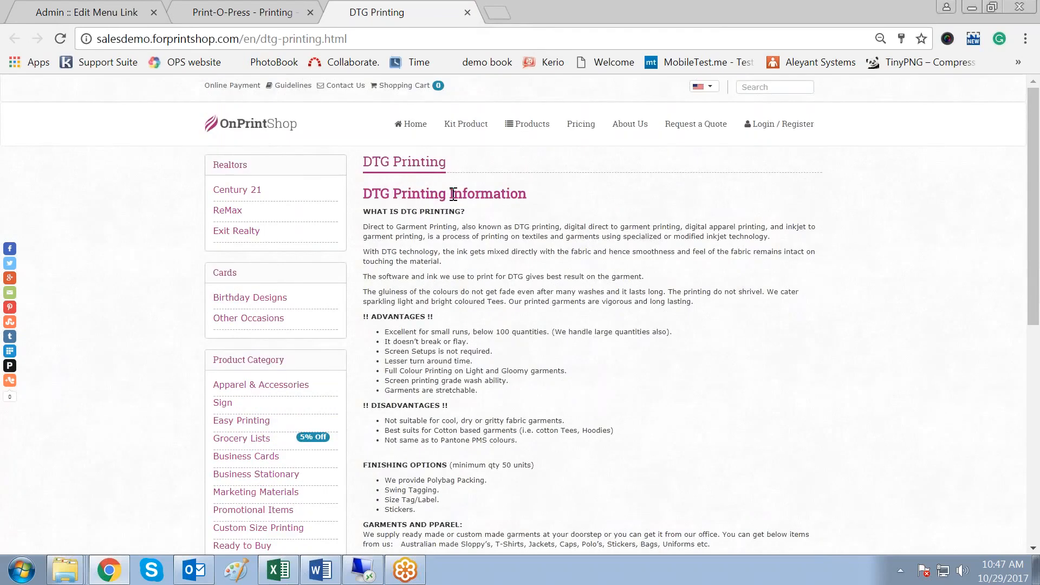
{"action": "left_click_drag", "start_coordinate": [465, 194], "coordinate": [488, 214]}
{"action": "left_click", "coordinate": [493, 314]}
Step: Return to the DTG Printing menu link settings in the admin site and set the link's position to Header
{"action": "left_click", "coordinate": [104, 15]}
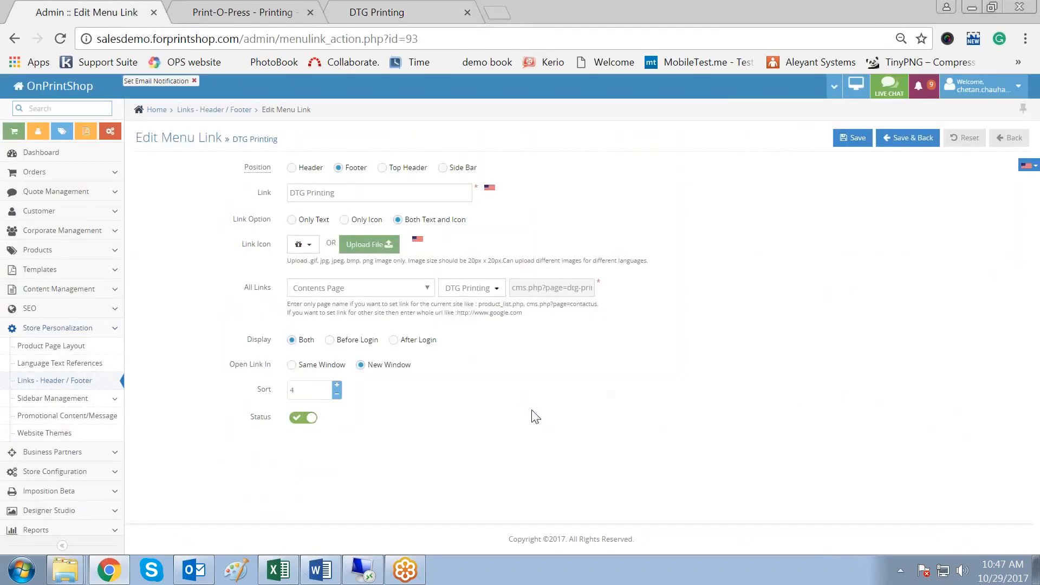
{"action": "left_click_drag", "start_coordinate": [271, 288], "coordinate": [244, 288]}
{"action": "left_click", "coordinate": [1027, 32]}
{"action": "left_click", "coordinate": [921, 383]}
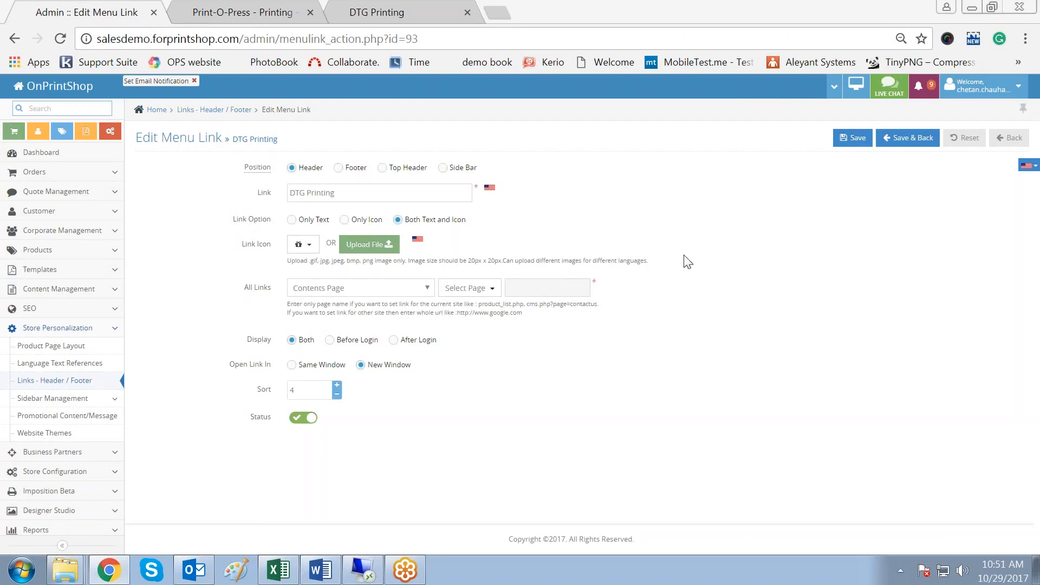
Step: Open DTG Printing from the storefront footer again and examine the body text of the published page
{"action": "left_click", "coordinate": [387, 18]}
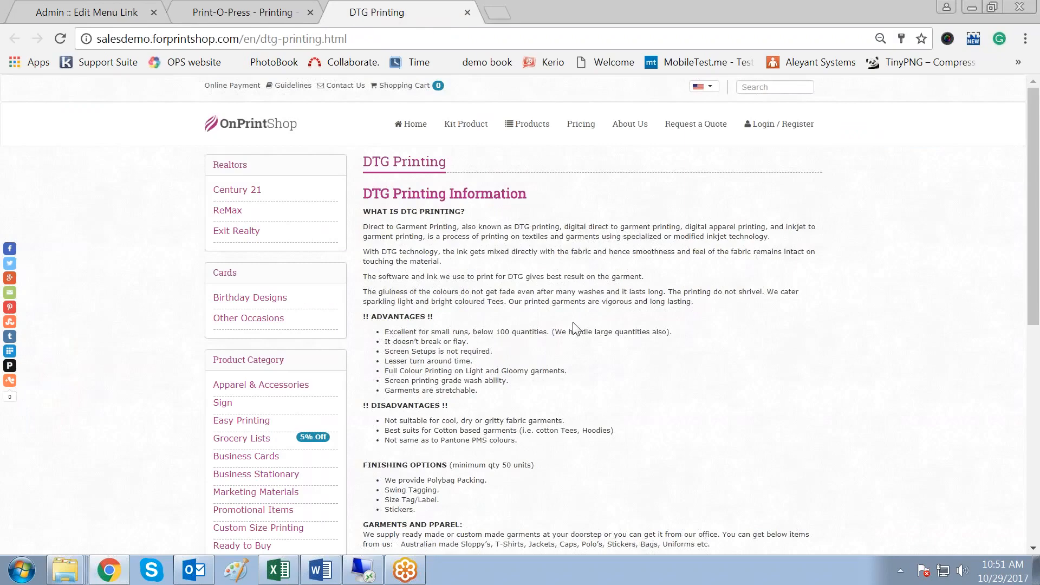
{"action": "scroll", "coordinate": [575, 329], "scroll_direction": "down", "scroll_amount": 8}
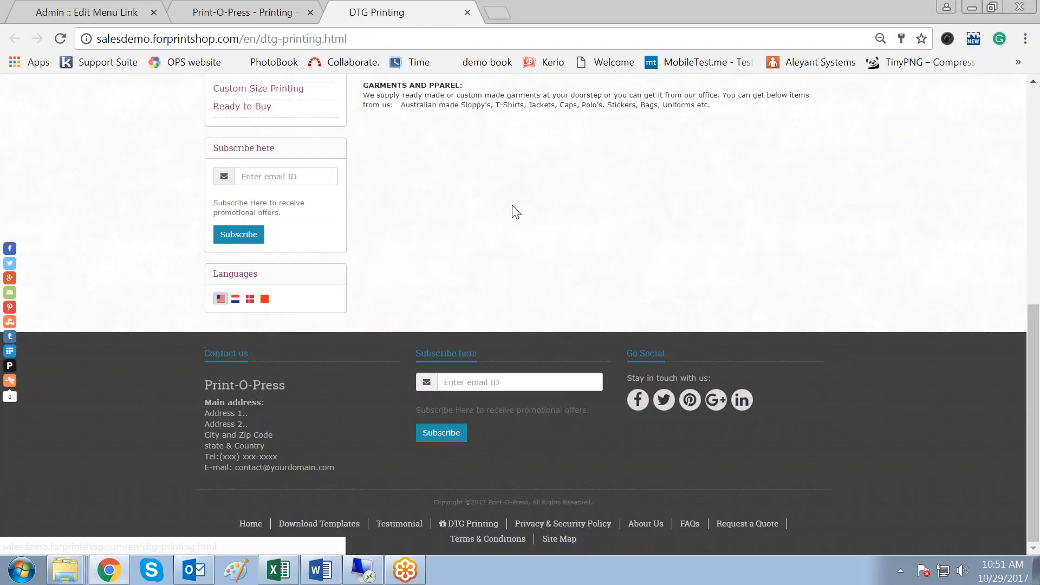
{"action": "left_click", "coordinate": [455, 522]}
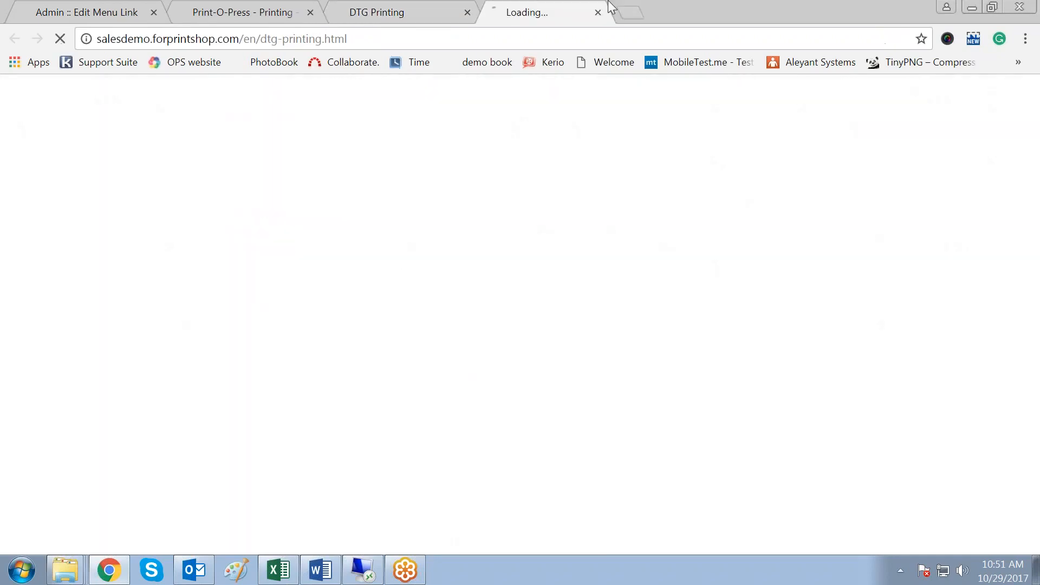
{"action": "left_click_drag", "start_coordinate": [416, 227], "coordinate": [477, 391]}
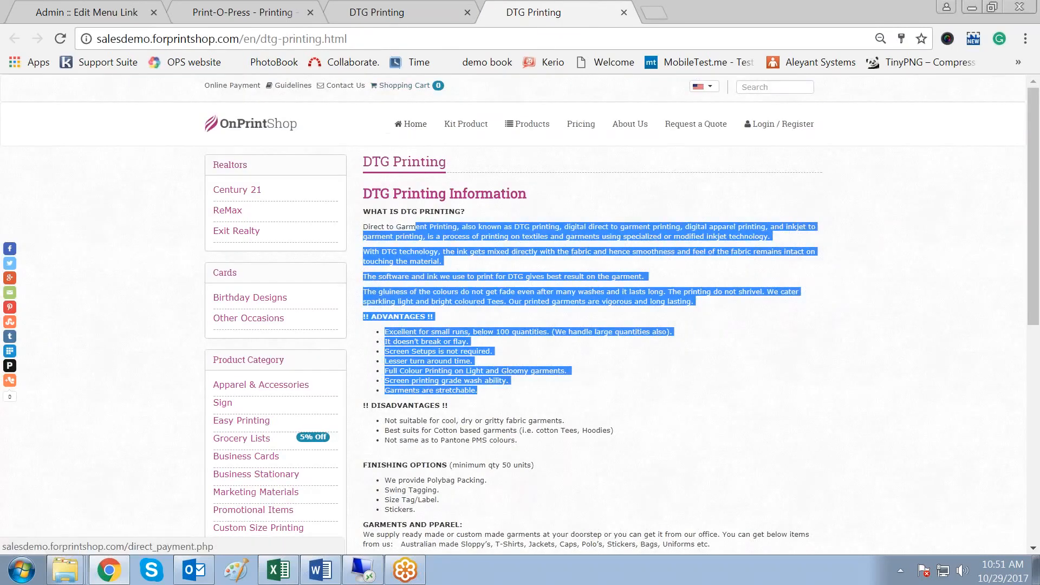
Step: Return to the DTG Printing menu link settings, point the link to the Site Map contents page, and save it
{"action": "left_click", "coordinate": [123, 13]}
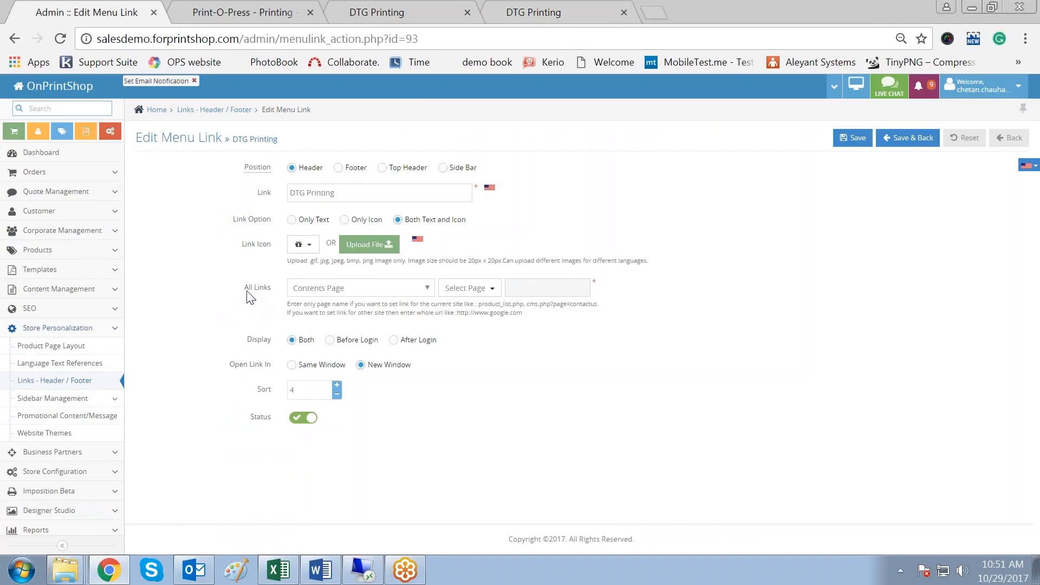
{"action": "triple_click", "coordinate": [268, 291]}
{"action": "left_click", "coordinate": [409, 349]}
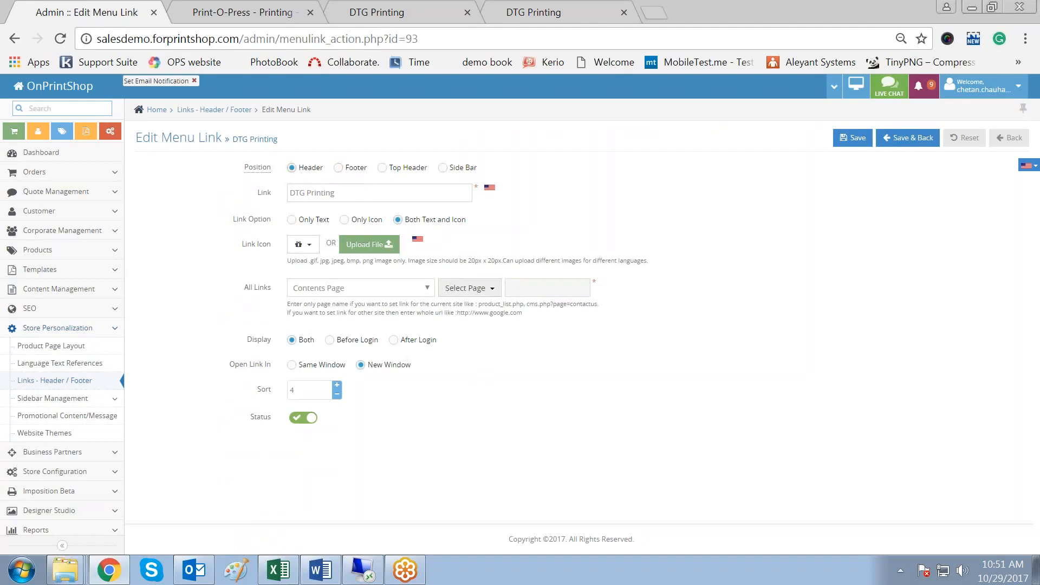
{"action": "left_click", "coordinate": [414, 290]}
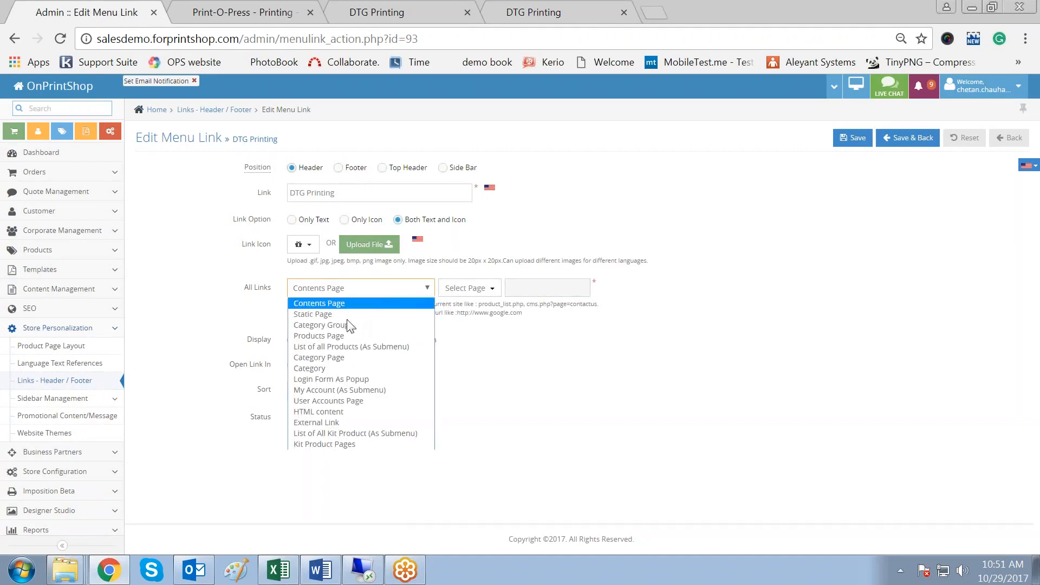
{"action": "left_click", "coordinate": [320, 303]}
{"action": "left_click", "coordinate": [465, 296]}
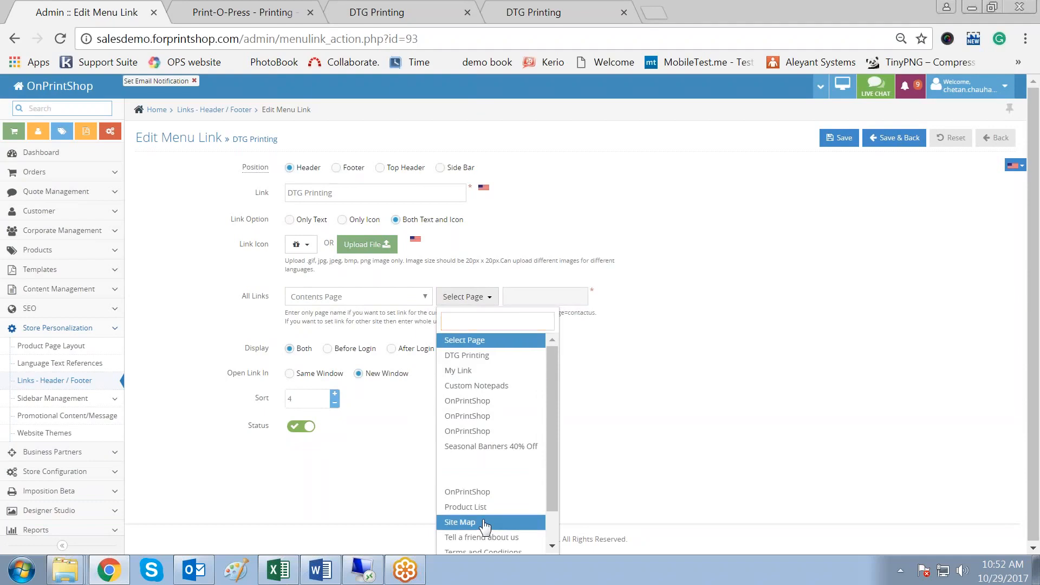
{"action": "left_click", "coordinate": [460, 522]}
{"action": "left_click", "coordinate": [845, 144]}
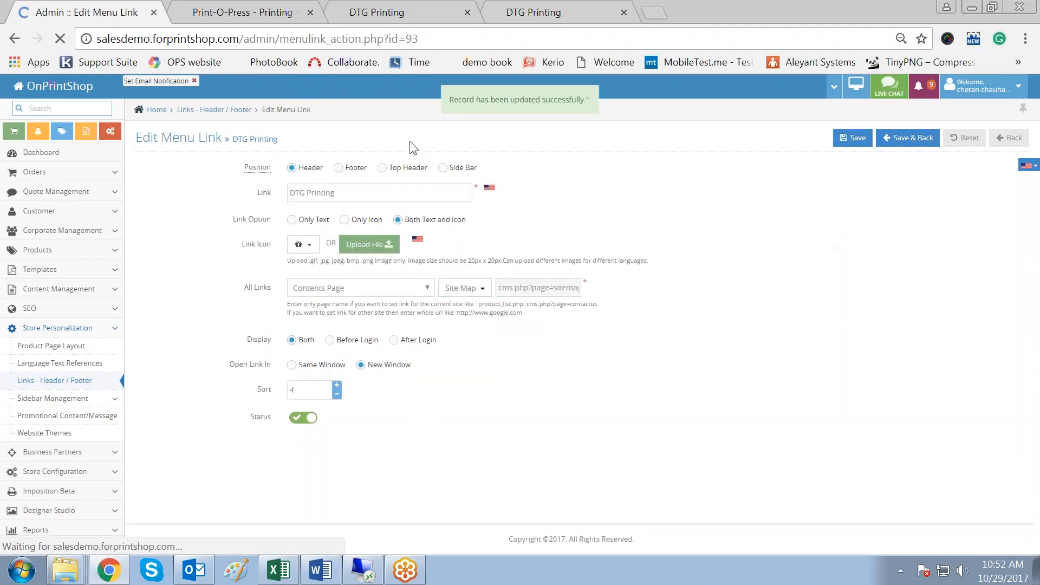
Step: Close the extra storefront page, reload the DTG Printing page, and open the DTG Printing link from the header to check its target
{"action": "left_click", "coordinate": [404, 7]}
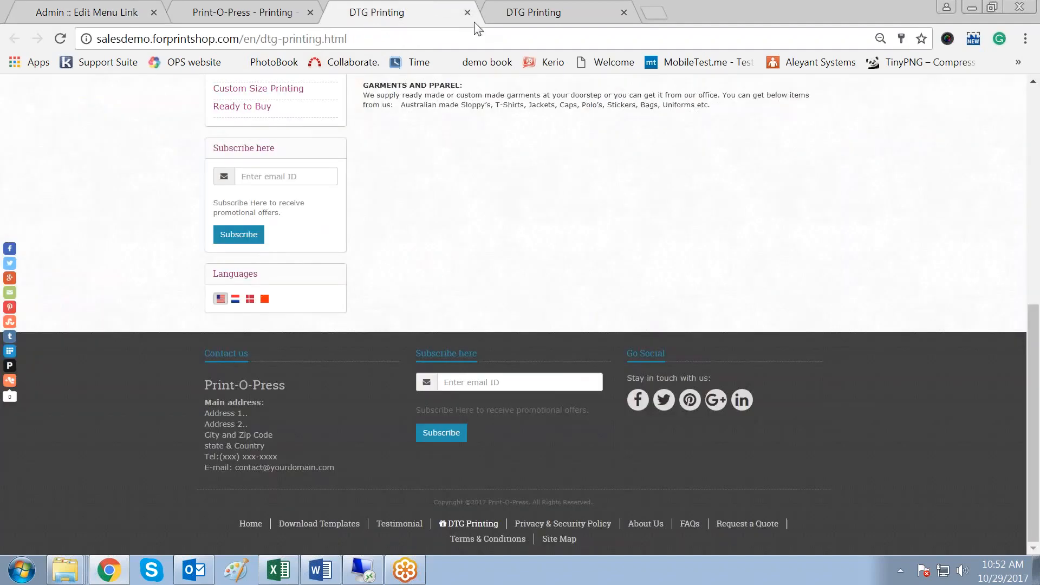
{"action": "left_click", "coordinate": [466, 12]}
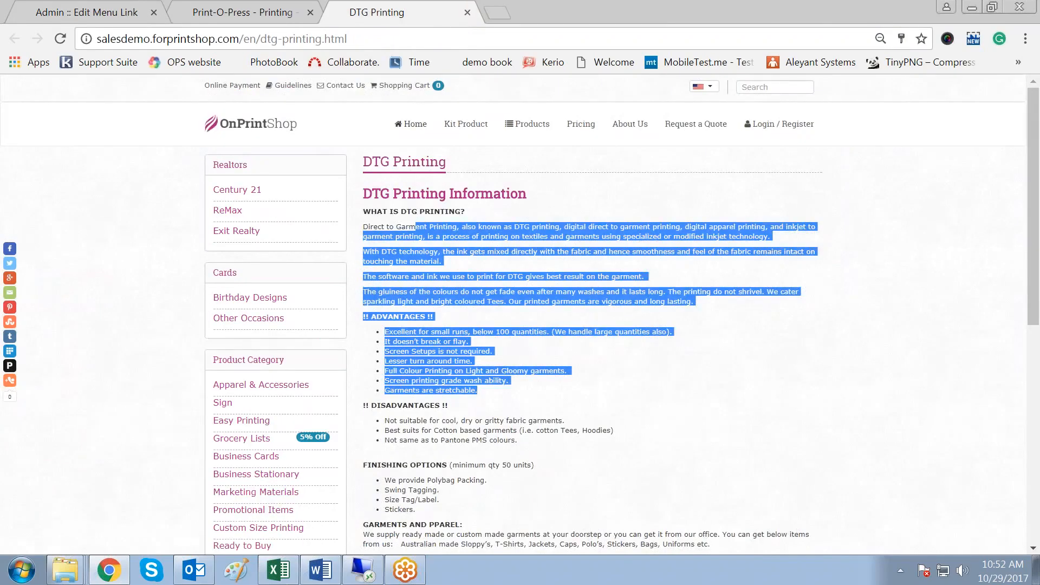
{"action": "key", "text": "F5"}
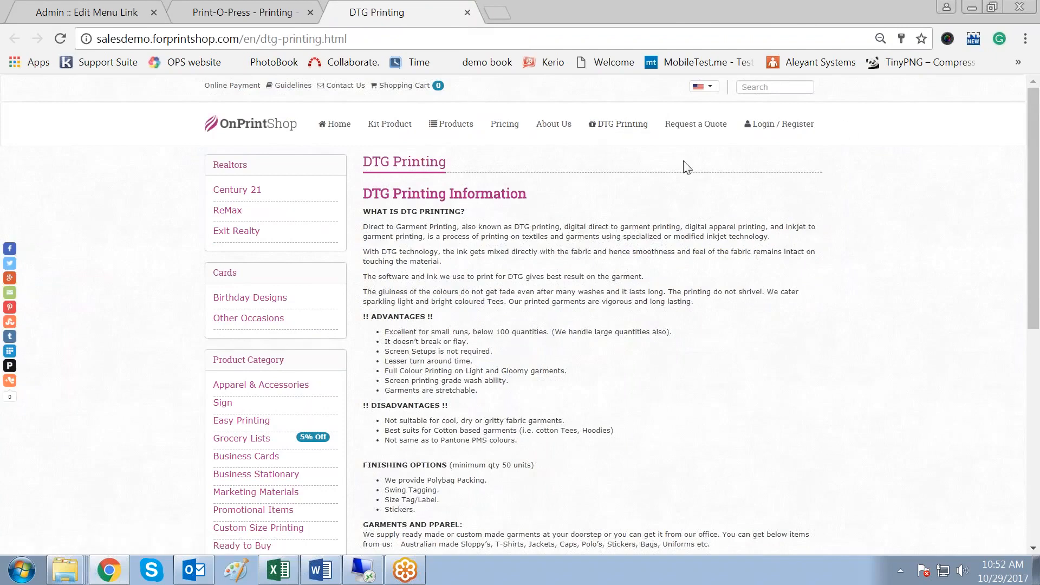
{"action": "left_click", "coordinate": [620, 128]}
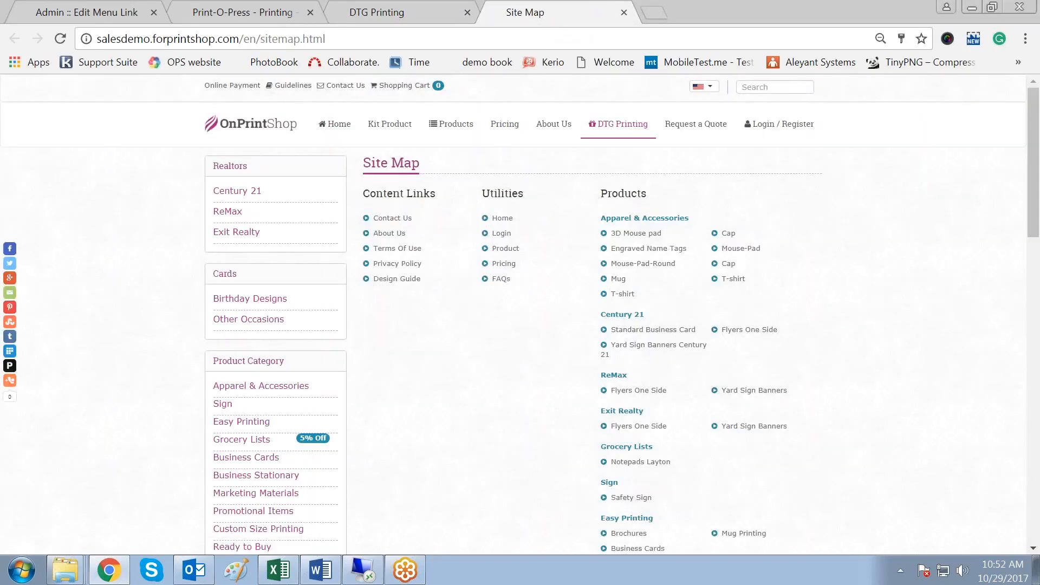
Step: Return to the DTG Printing menu link settings and examine the page choices for Static Page, Contents Page and Category Group
{"action": "left_click", "coordinate": [86, 12]}
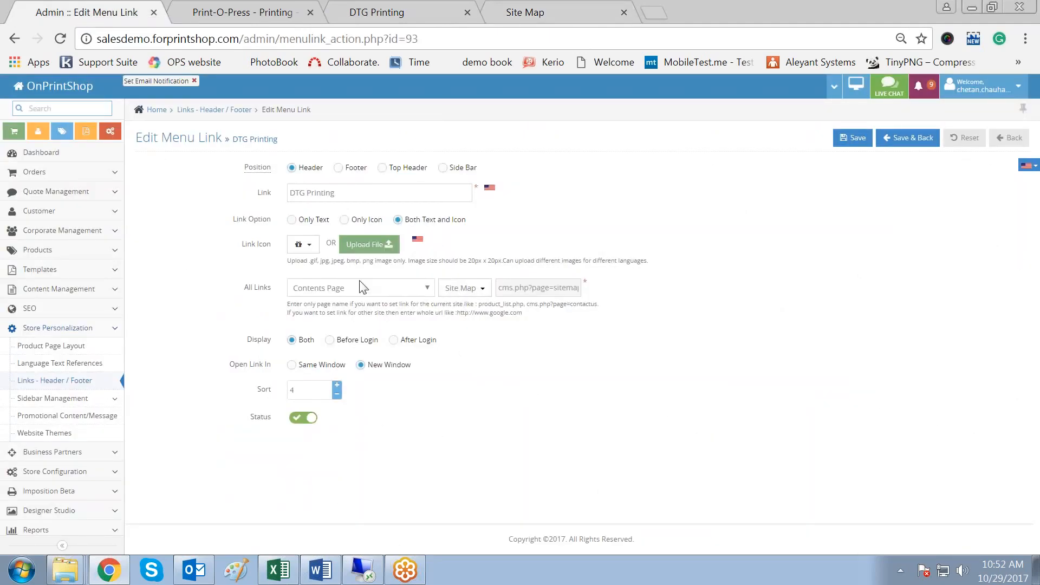
{"action": "left_click_drag", "start_coordinate": [399, 193], "coordinate": [272, 193]}
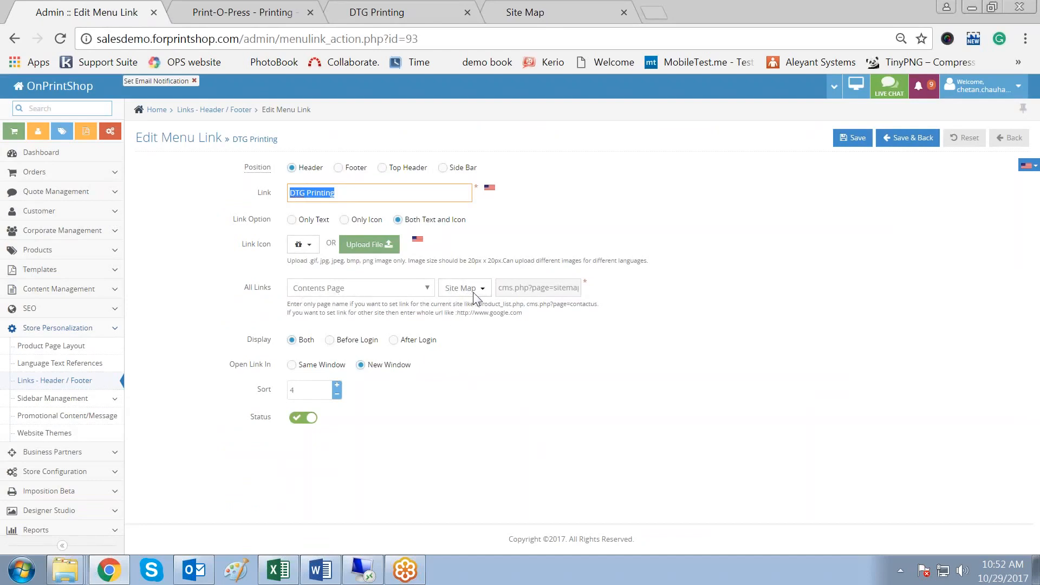
{"action": "left_click", "coordinate": [391, 292]}
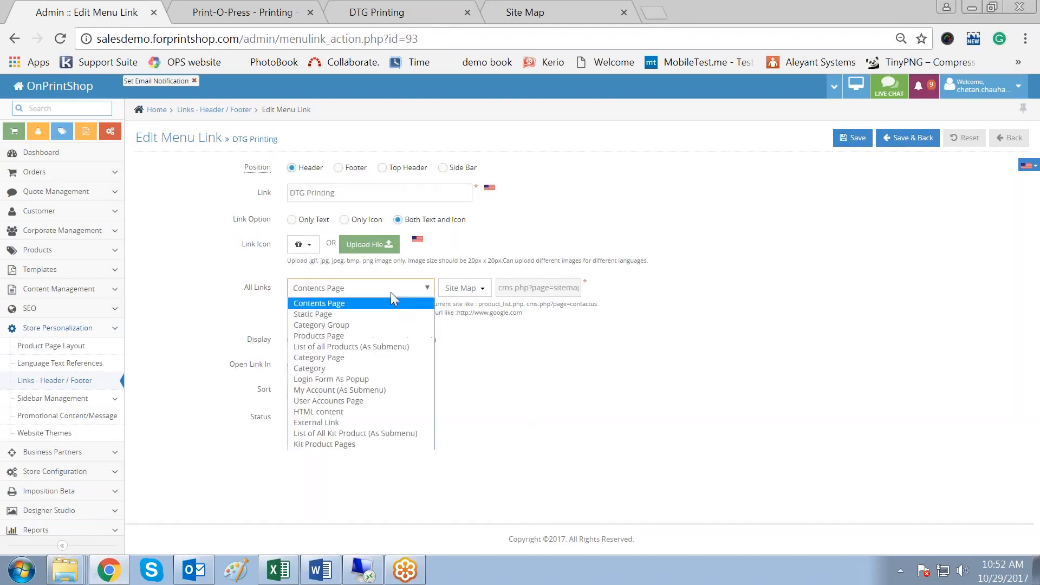
{"action": "left_click", "coordinate": [372, 313]}
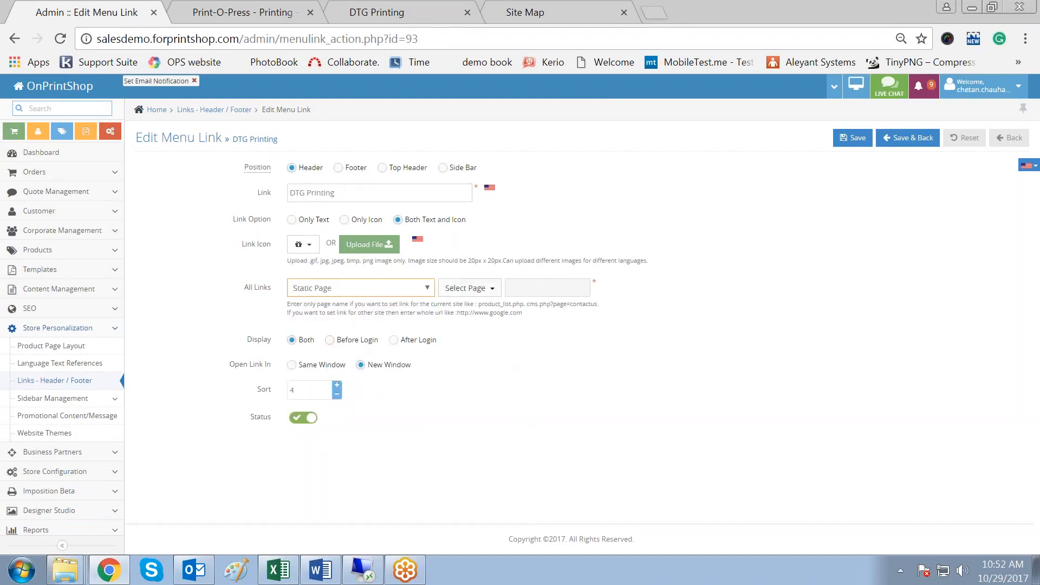
{"action": "left_click", "coordinate": [494, 288]}
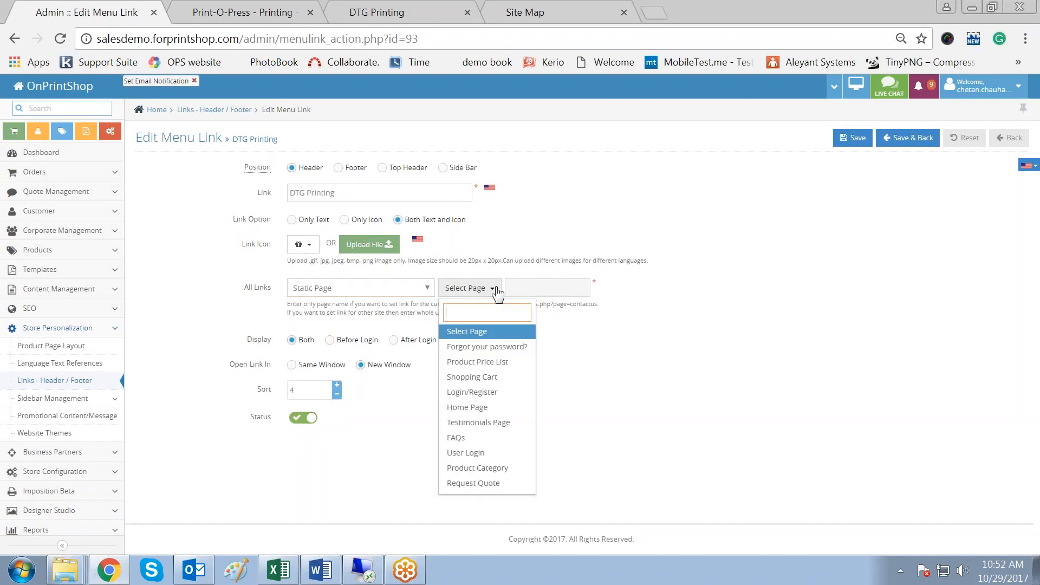
{"action": "left_click", "coordinate": [426, 291]}
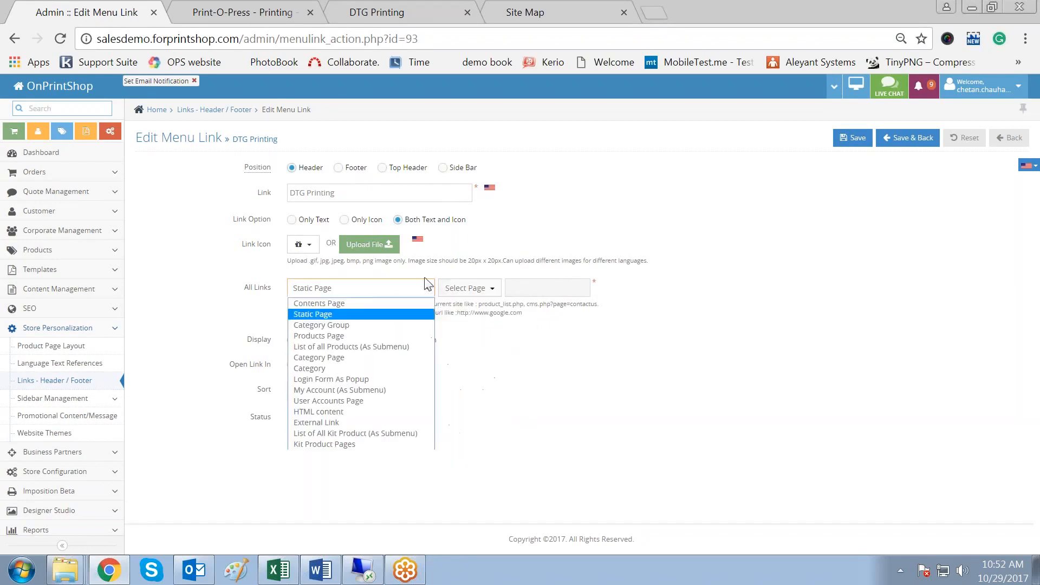
{"action": "left_click", "coordinate": [330, 304]}
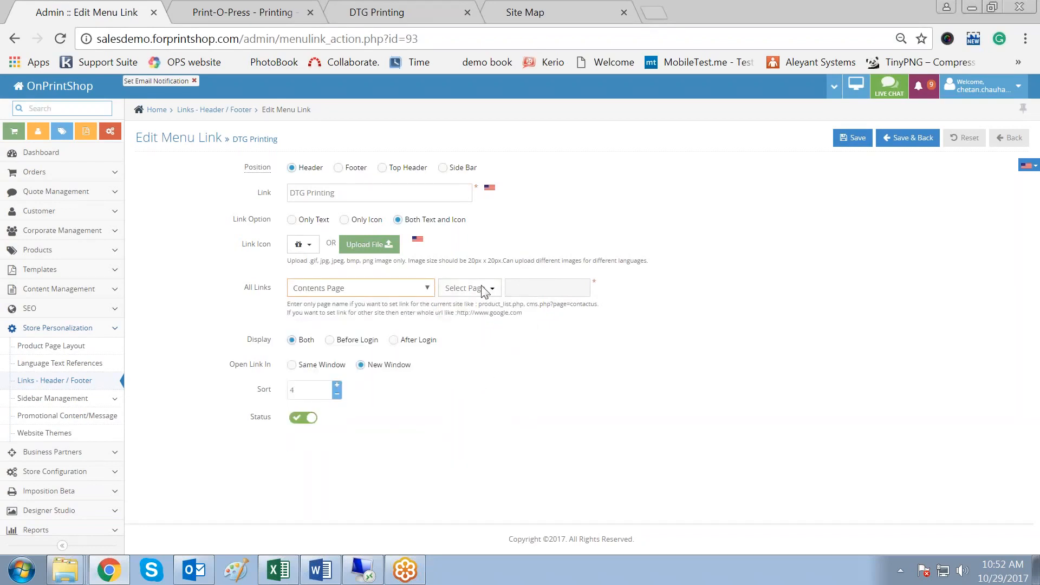
{"action": "left_click", "coordinate": [466, 288]}
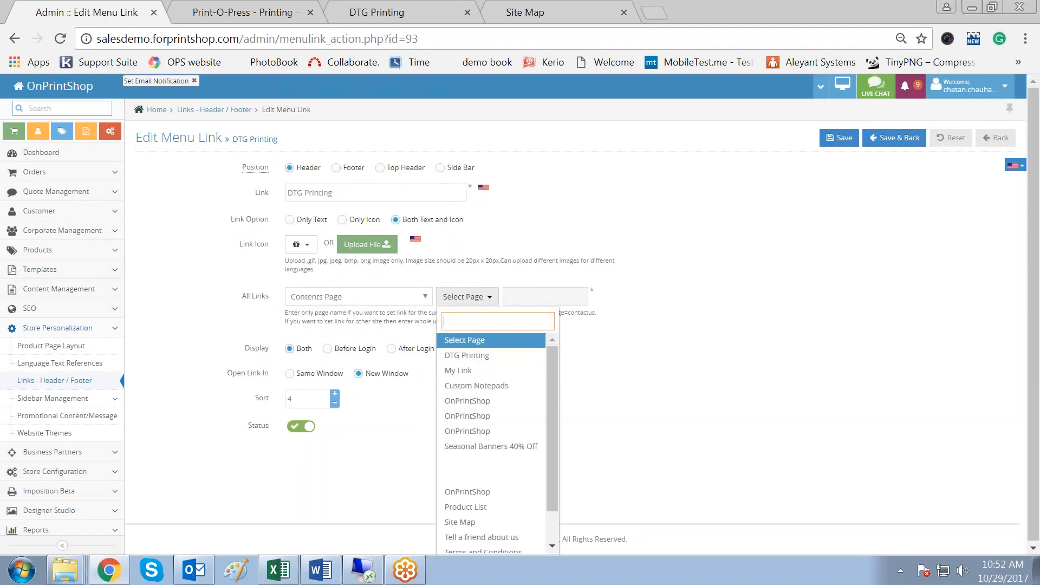
{"action": "left_click", "coordinate": [367, 297]}
{"action": "left_click", "coordinate": [333, 333]}
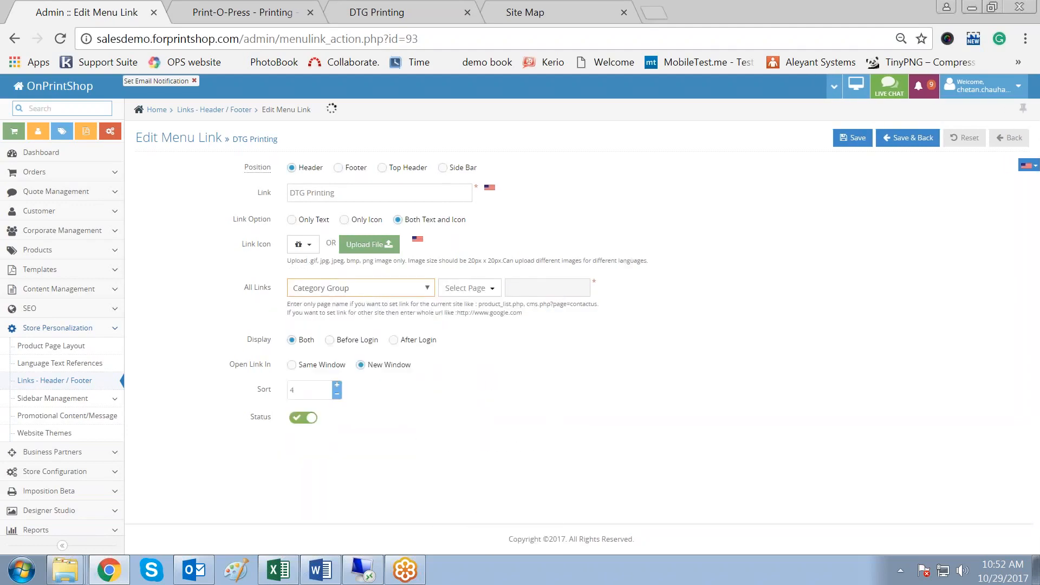
{"action": "left_click", "coordinate": [500, 290]}
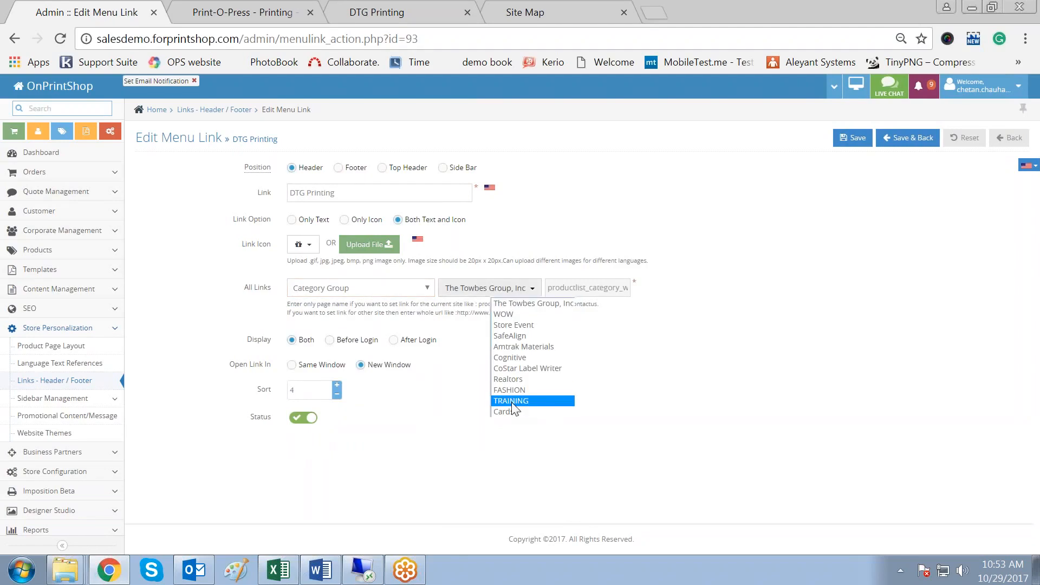
{"action": "left_click", "coordinate": [390, 293]}
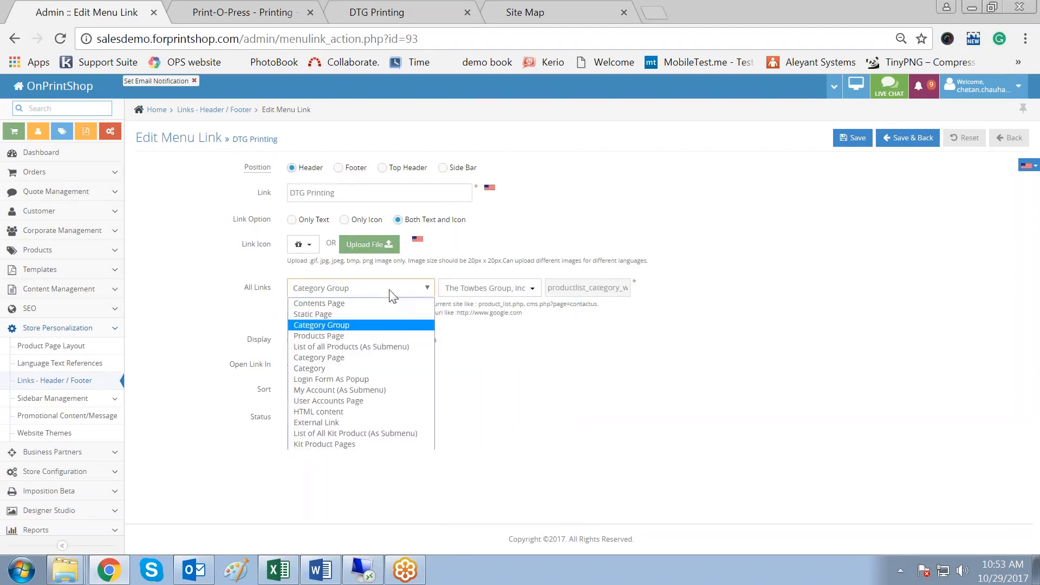
Step: Set the DTG Printing link to the static page Product Price List and save the menu link
{"action": "left_click", "coordinate": [351, 315]}
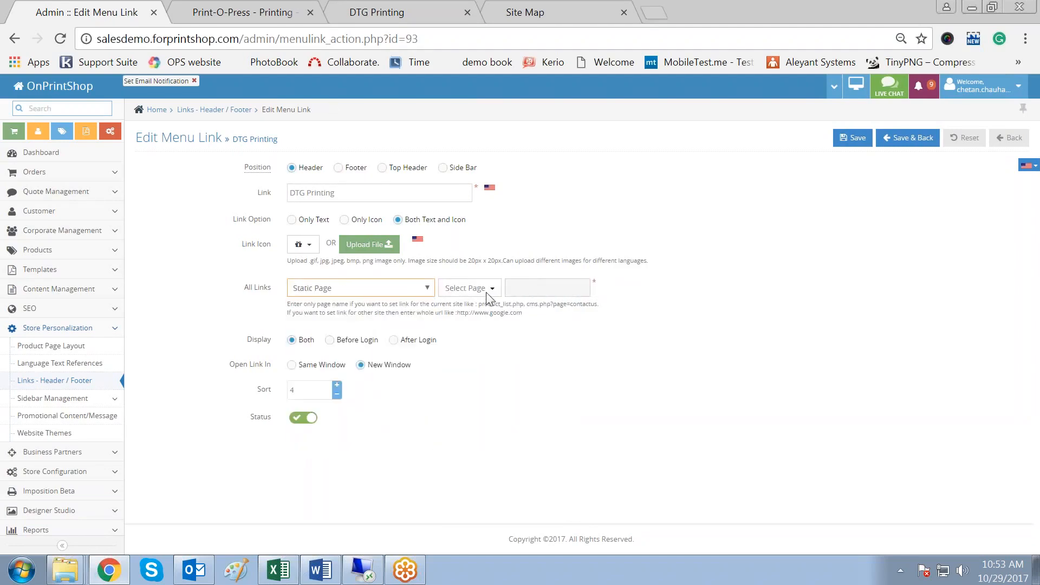
{"action": "left_click", "coordinate": [487, 292]}
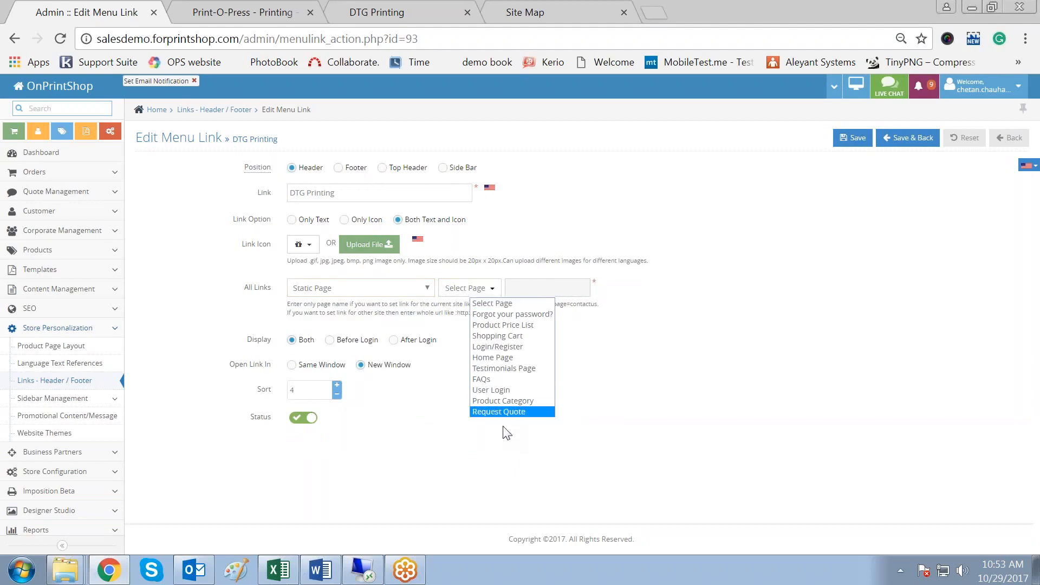
{"action": "left_click", "coordinate": [499, 326]}
{"action": "left_click", "coordinate": [853, 141]}
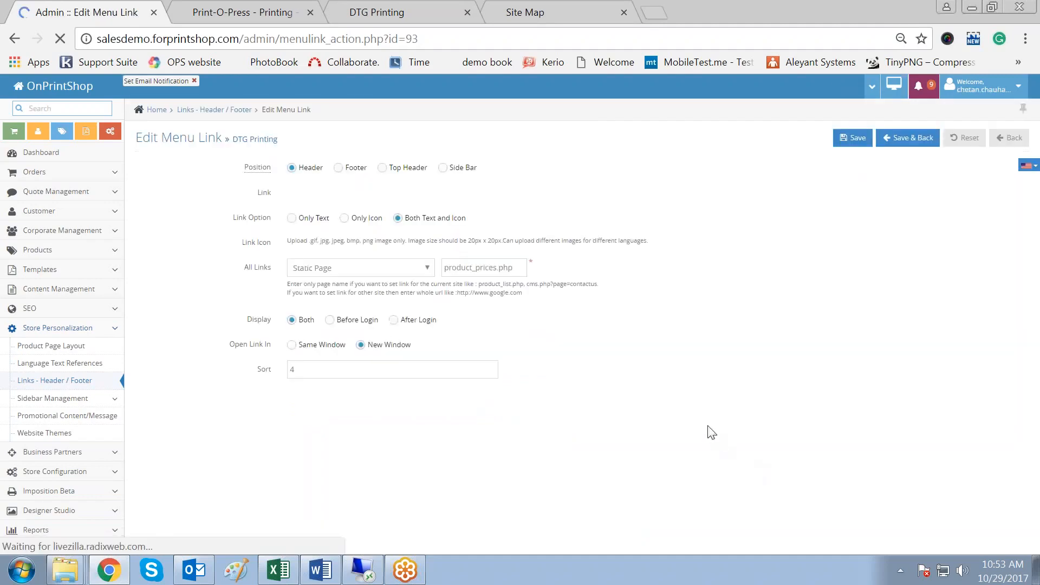
Step: Reload the storefront page, open the DTG Printing header link to check its target, and close the Site Map and price list pages
{"action": "left_click", "coordinate": [415, 9]}
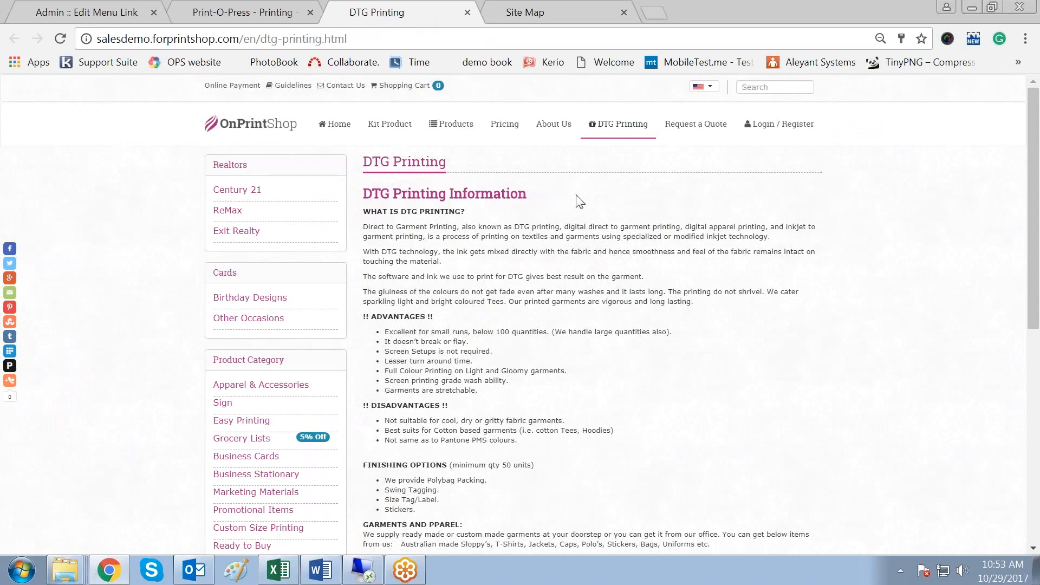
{"action": "key", "text": "F5"}
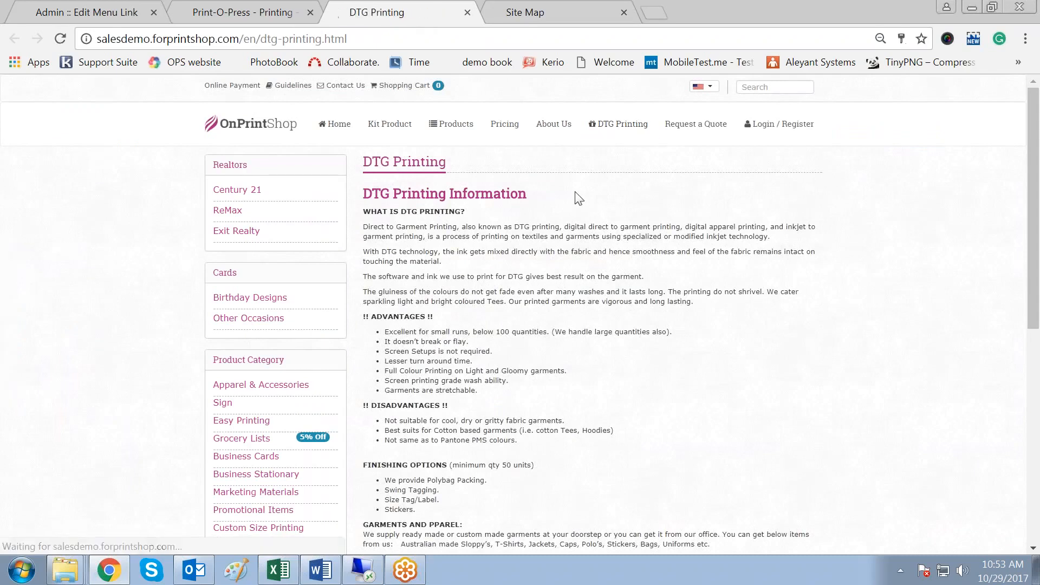
{"action": "left_click", "coordinate": [619, 130]}
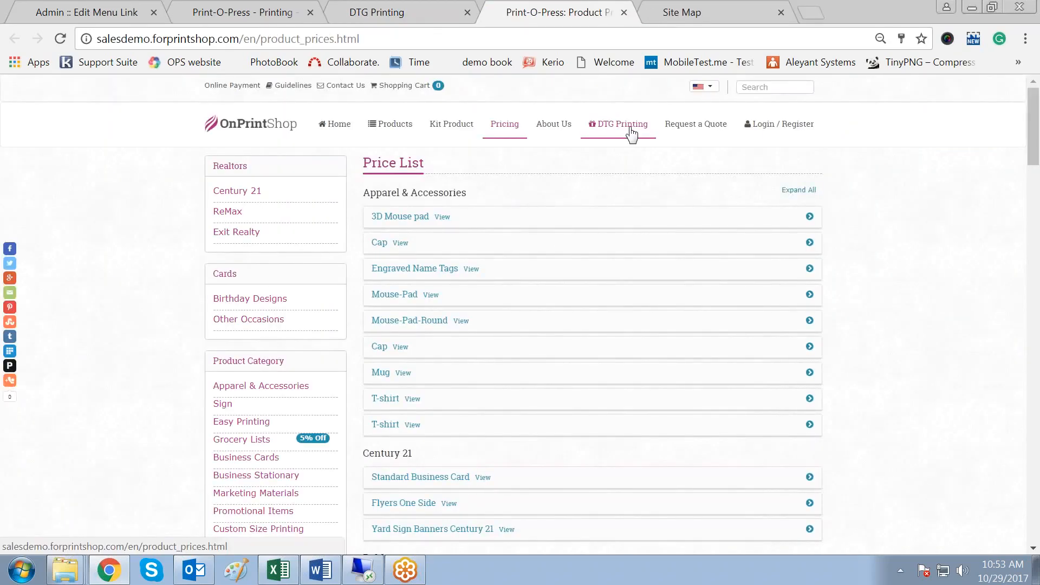
{"action": "left_click", "coordinate": [781, 13]}
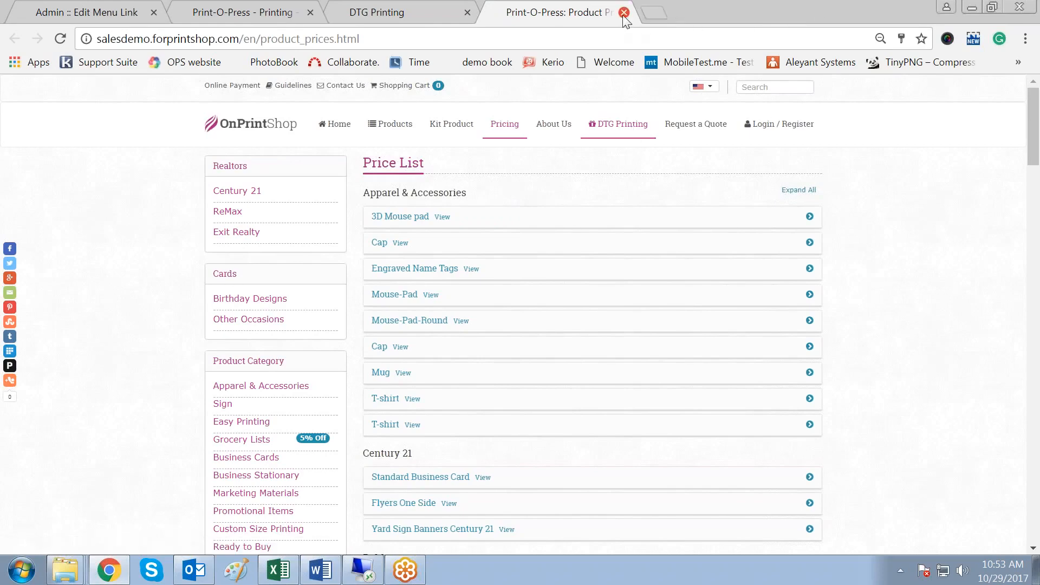
{"action": "left_click", "coordinate": [625, 12]}
Step: Review the link types in the DTG Printing menu link settings and examine the menu links on the storefront home page
{"action": "left_click", "coordinate": [125, 13]}
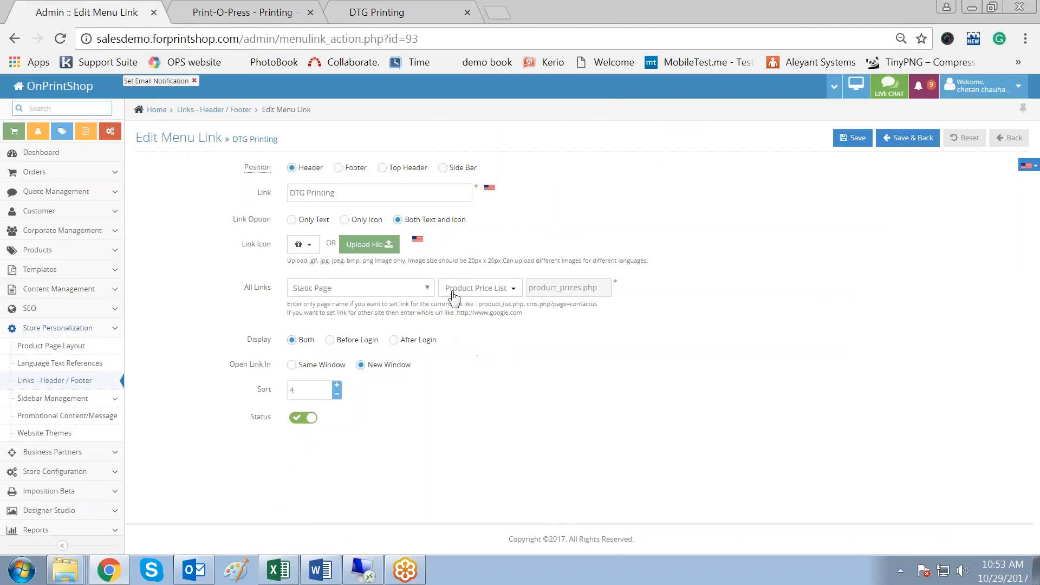
{"action": "left_click", "coordinate": [508, 291]}
{"action": "left_click", "coordinate": [359, 296]}
{"action": "left_click", "coordinate": [362, 293]}
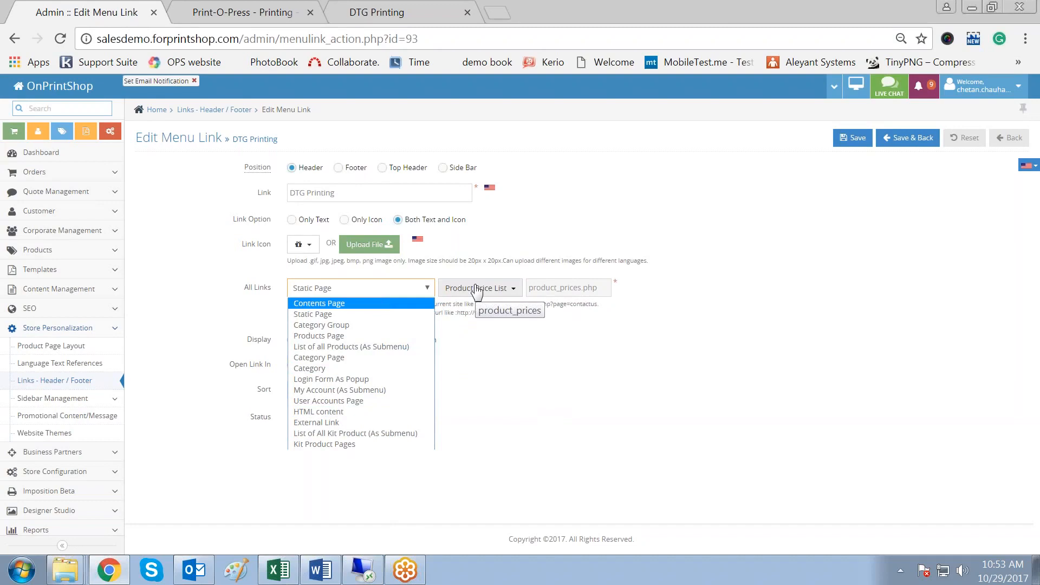
{"action": "left_click", "coordinate": [395, 16]}
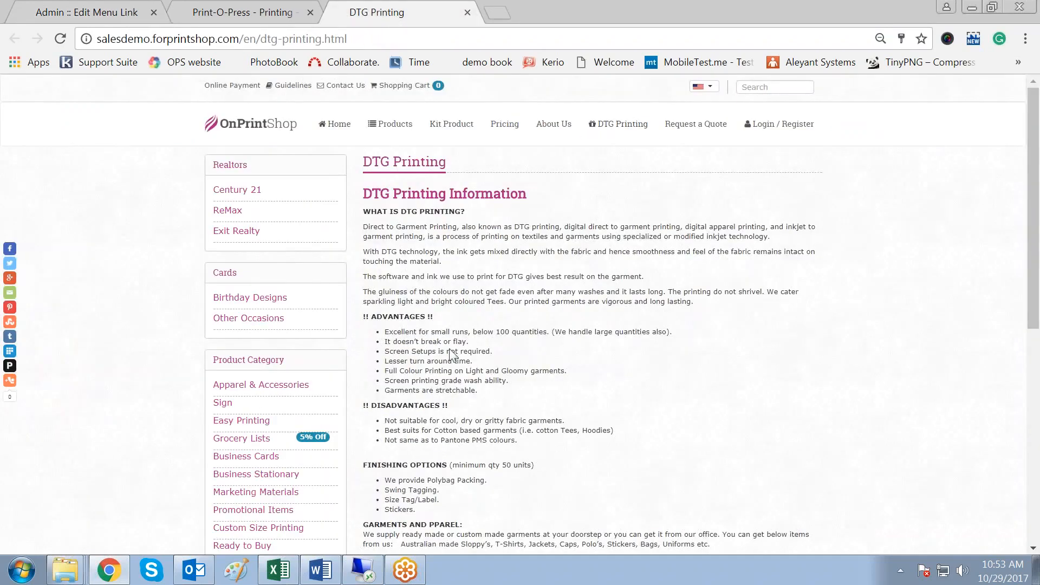
{"action": "left_click", "coordinate": [336, 124]}
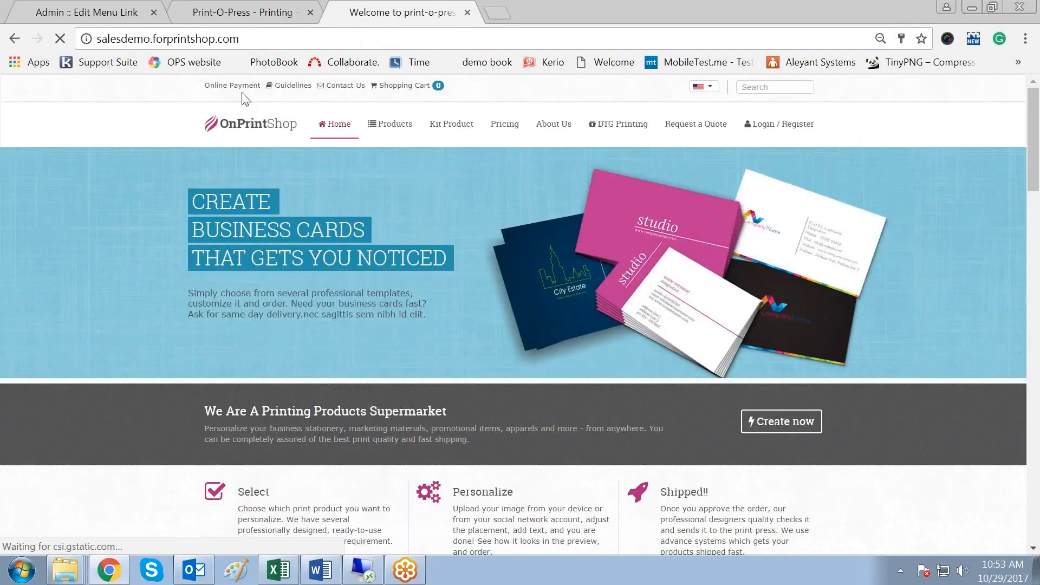
Step: Return to the DTG Printing menu link settings and examine the link type options, including External Link, and the link name
{"action": "left_click", "coordinate": [122, 14]}
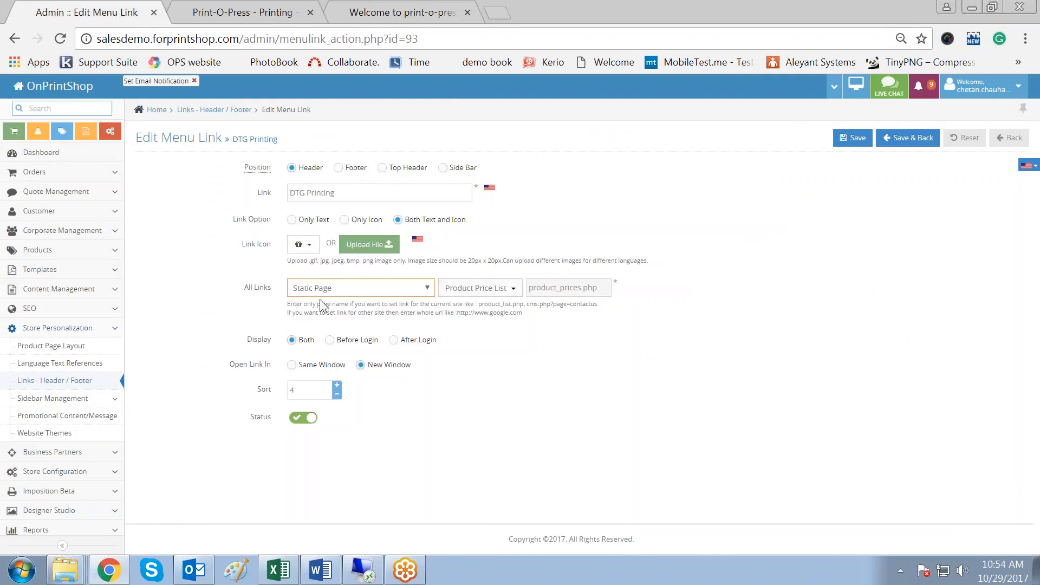
{"action": "left_click", "coordinate": [402, 289]}
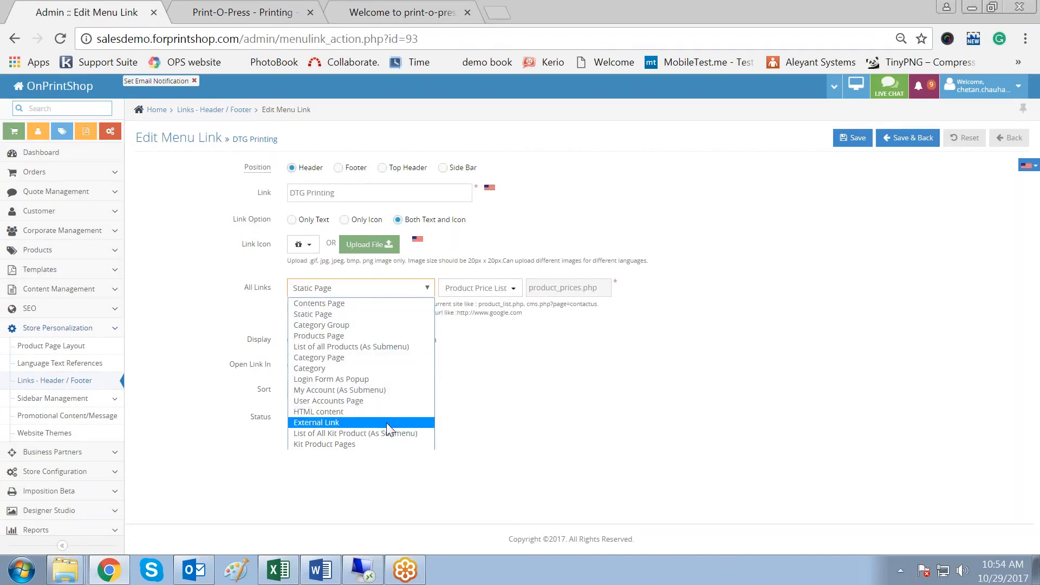
{"action": "left_click", "coordinate": [580, 434]}
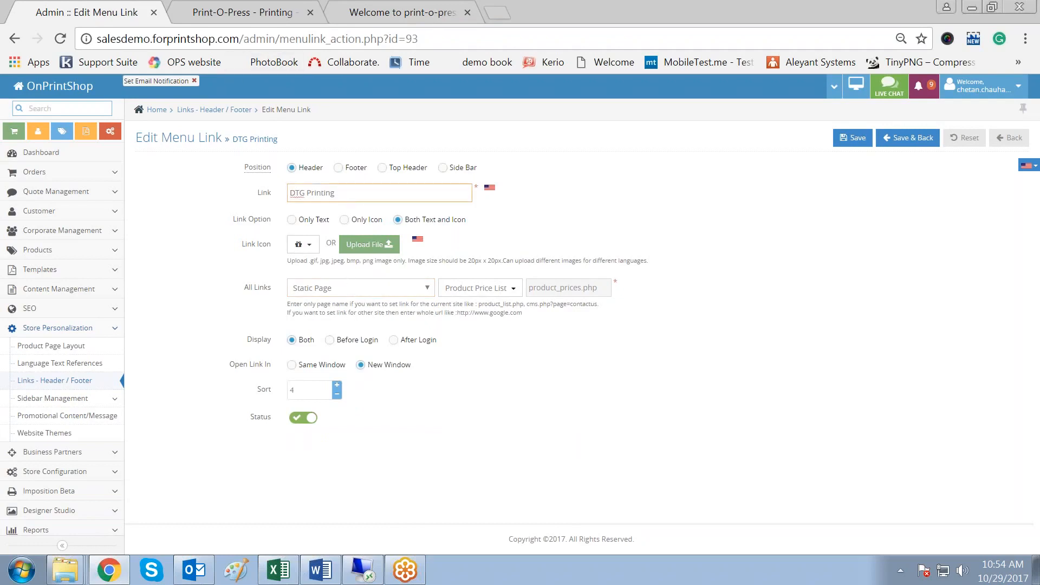
{"action": "left_click_drag", "start_coordinate": [337, 193], "coordinate": [289, 193]}
{"action": "left_click", "coordinate": [497, 460]}
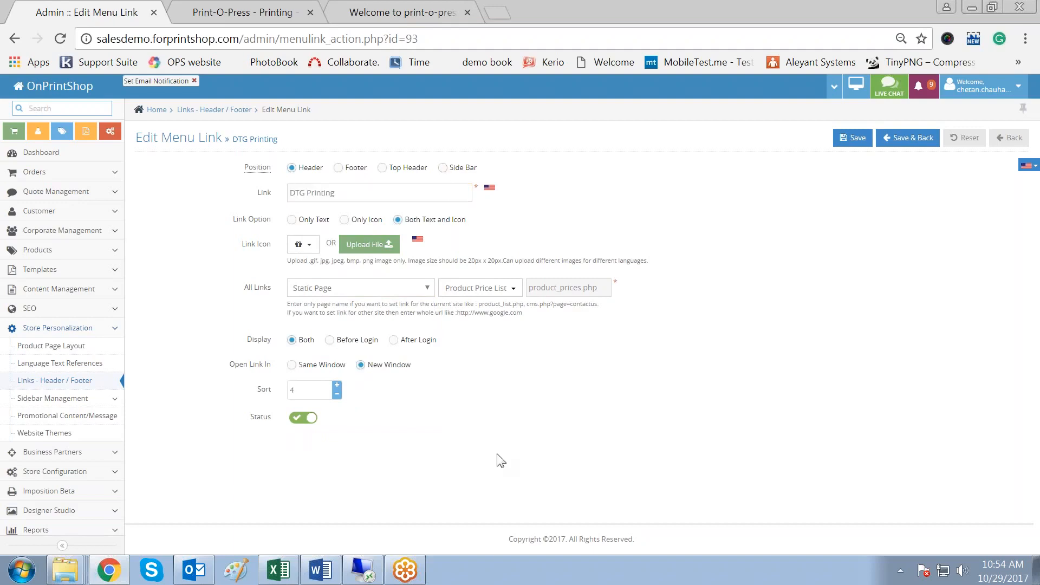
{"action": "left_click", "coordinate": [353, 292]}
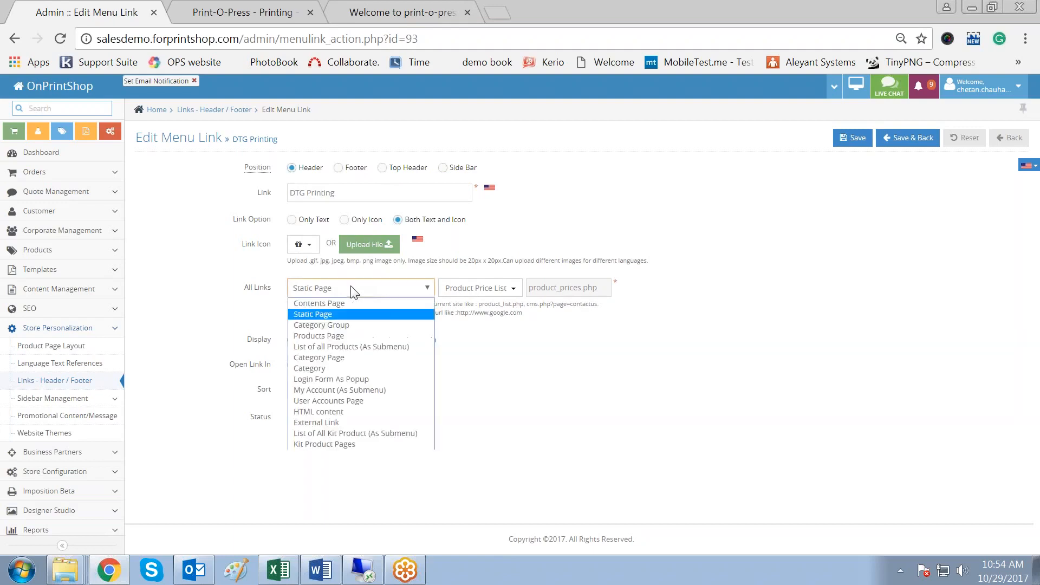
{"action": "left_click", "coordinate": [345, 422]}
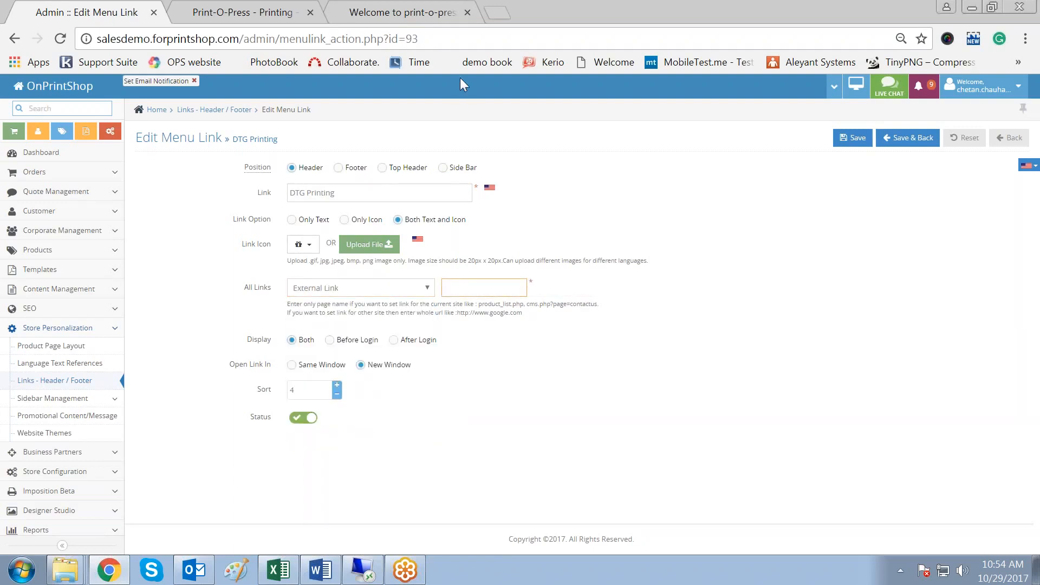
{"action": "left_click", "coordinate": [498, 12]}
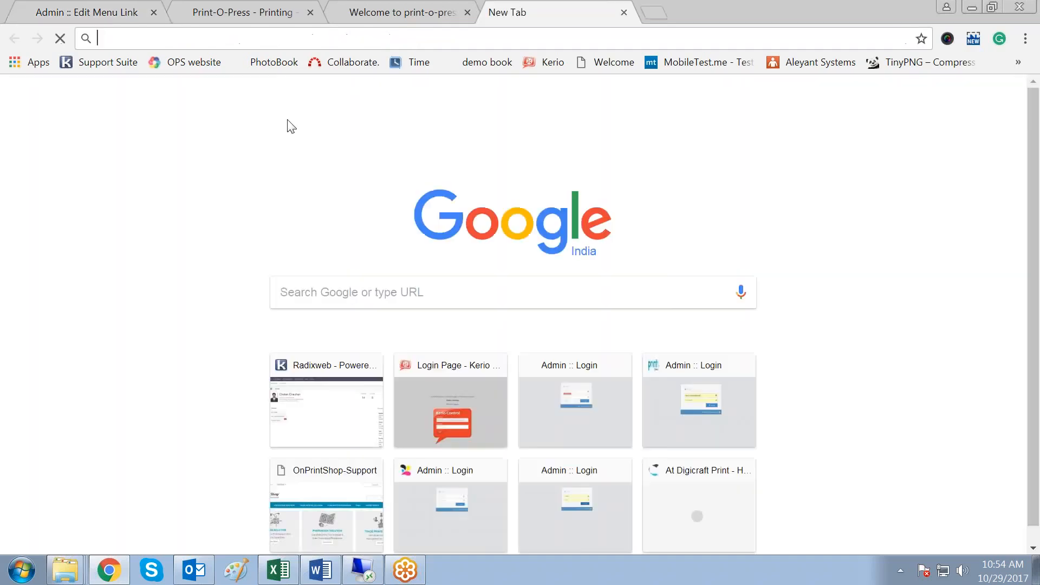
{"action": "left_click", "coordinate": [189, 62]}
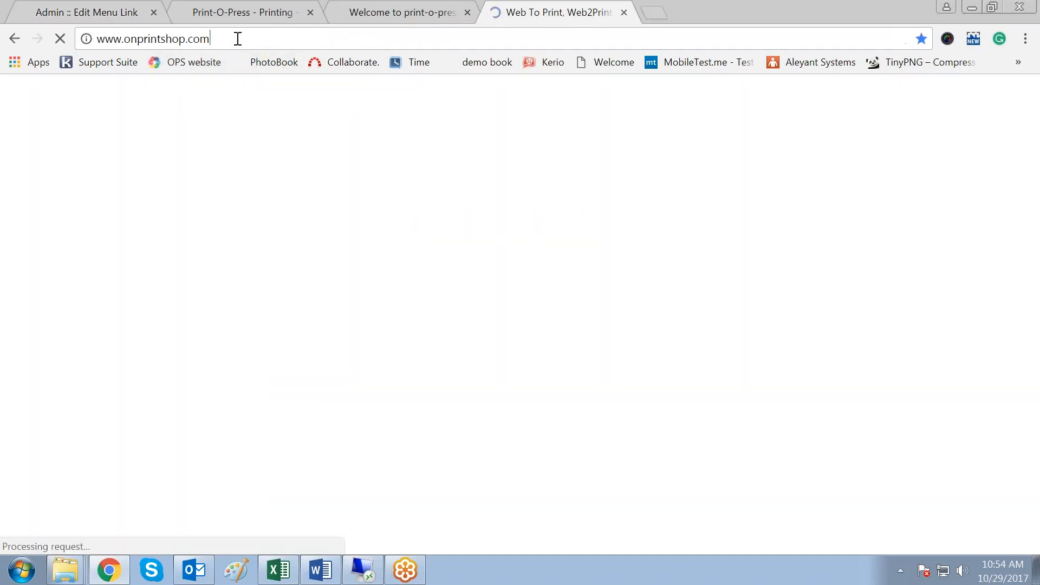
{"action": "left_click", "coordinate": [237, 38]}
{"action": "key", "text": "ctrl+c"}
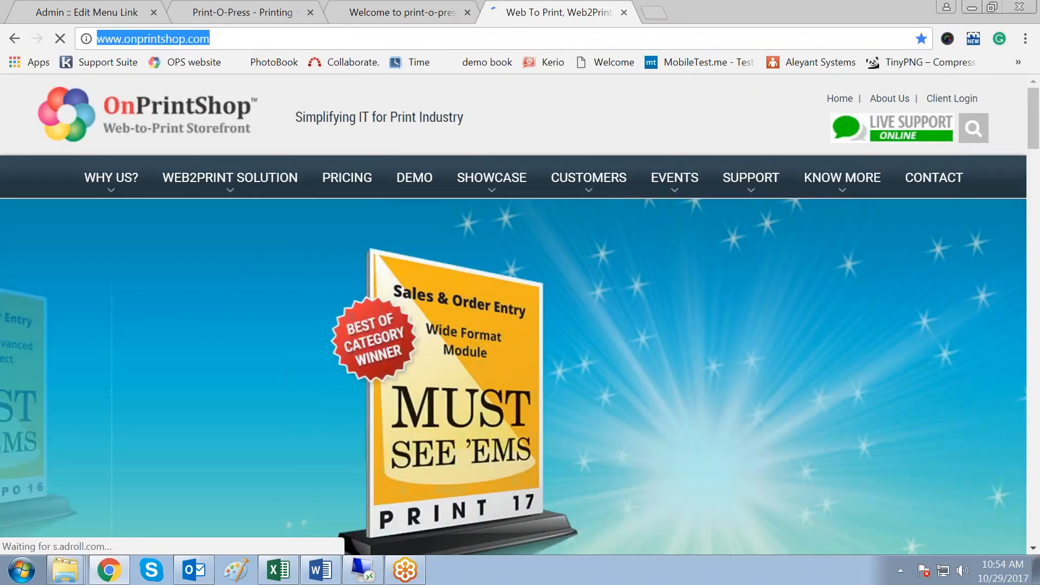
{"action": "left_click", "coordinate": [96, 13]}
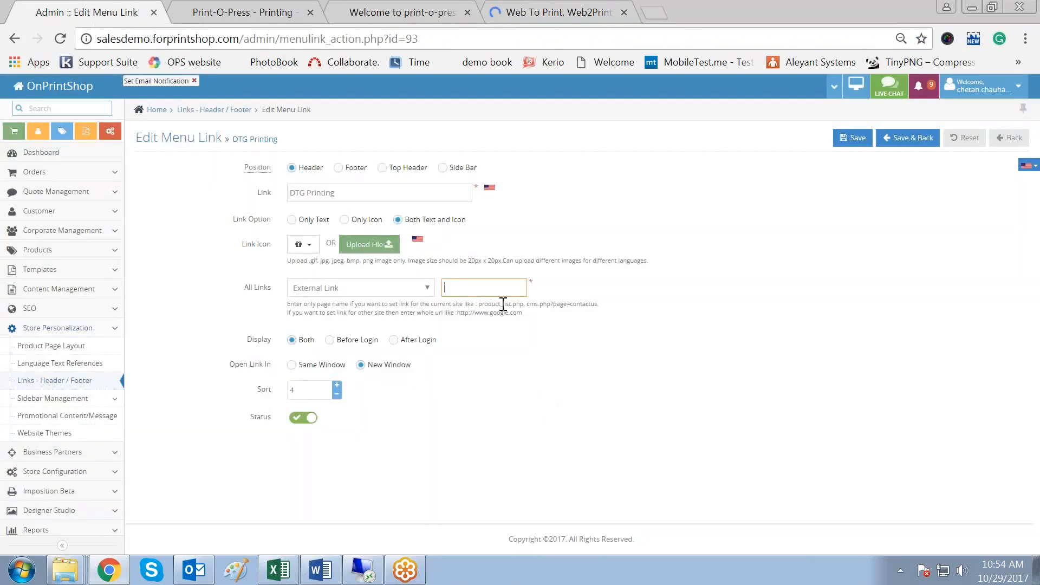
{"action": "key", "text": "ctrl+v"}
{"action": "left_click", "coordinate": [644, 406]}
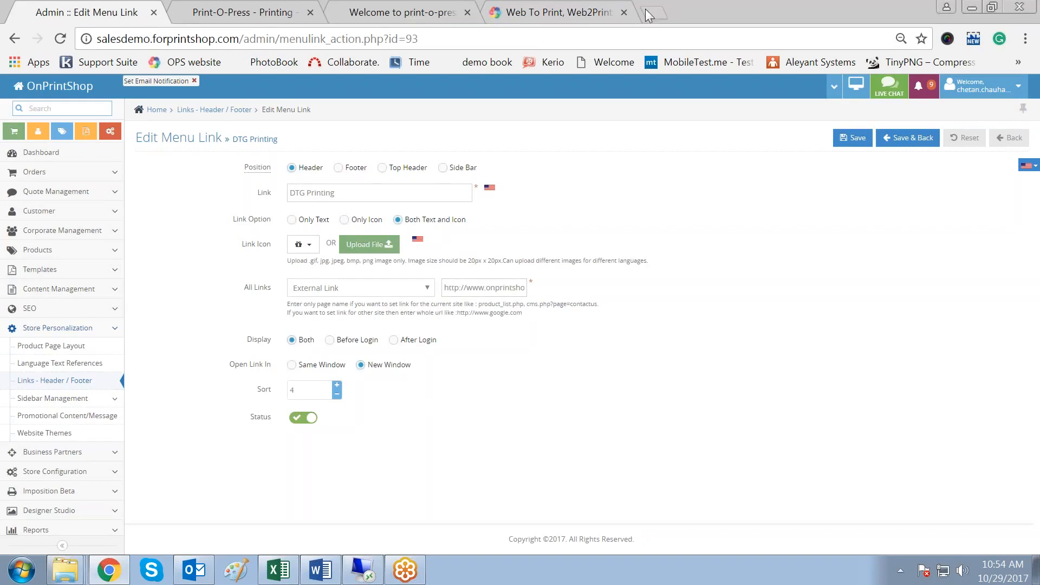
{"action": "left_click", "coordinate": [624, 12]}
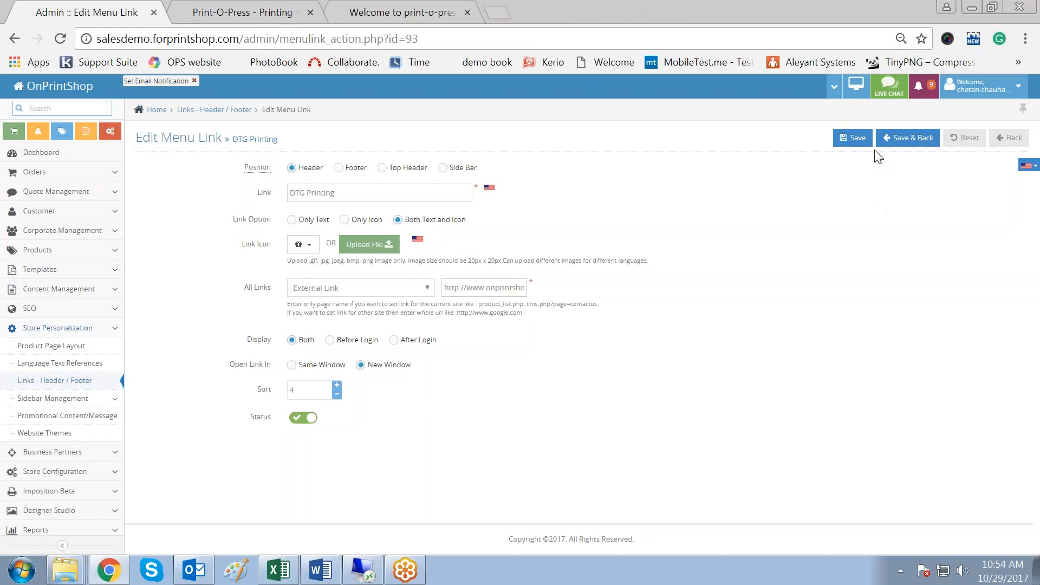
{"action": "left_click", "coordinate": [854, 139]}
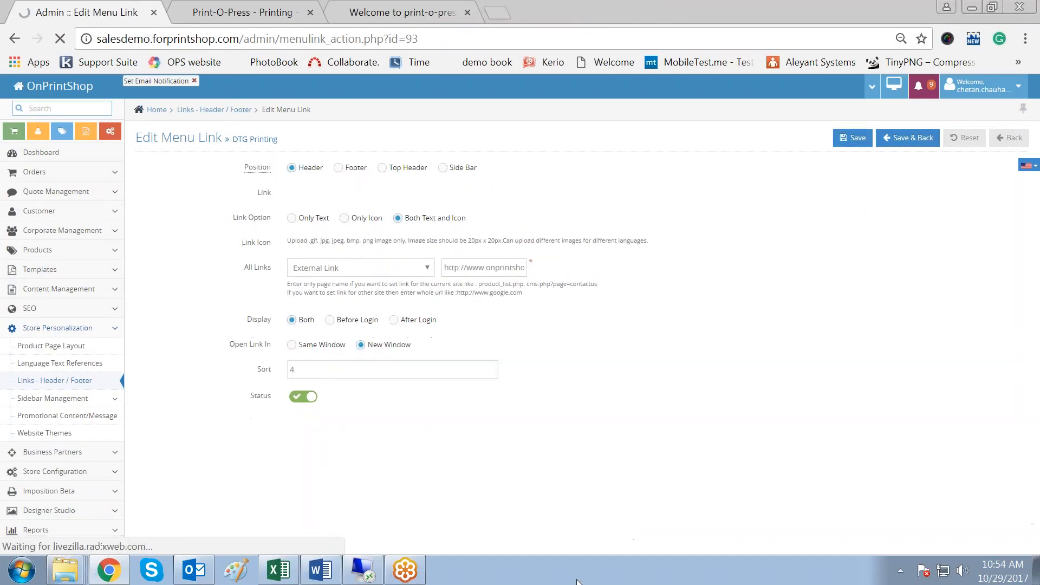
Step: Reload the storefront home page, open the DTG Printing header link to check its target address, and close the opened page
{"action": "left_click", "coordinate": [407, 13]}
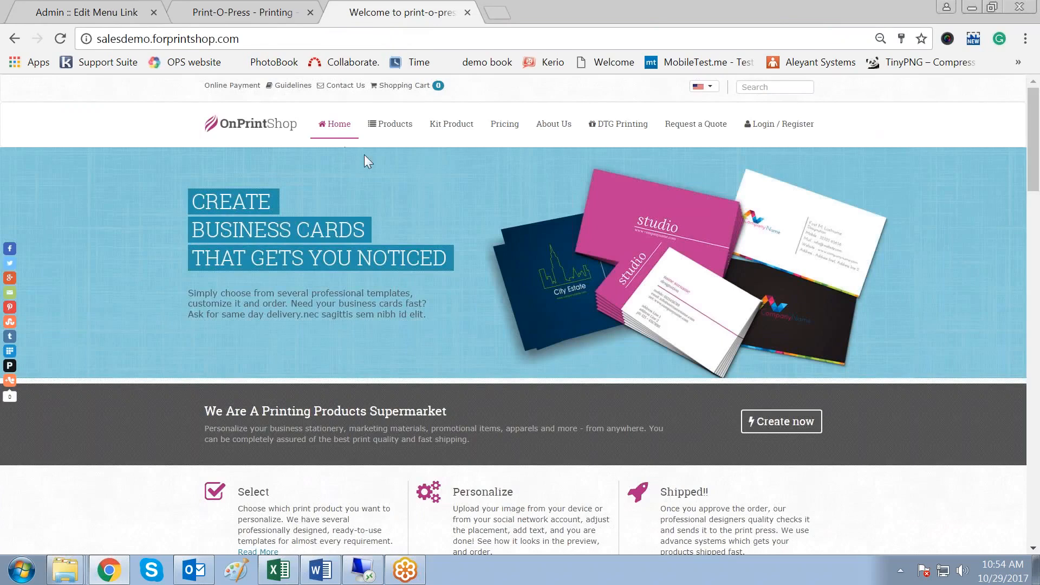
{"action": "key", "text": "F5"}
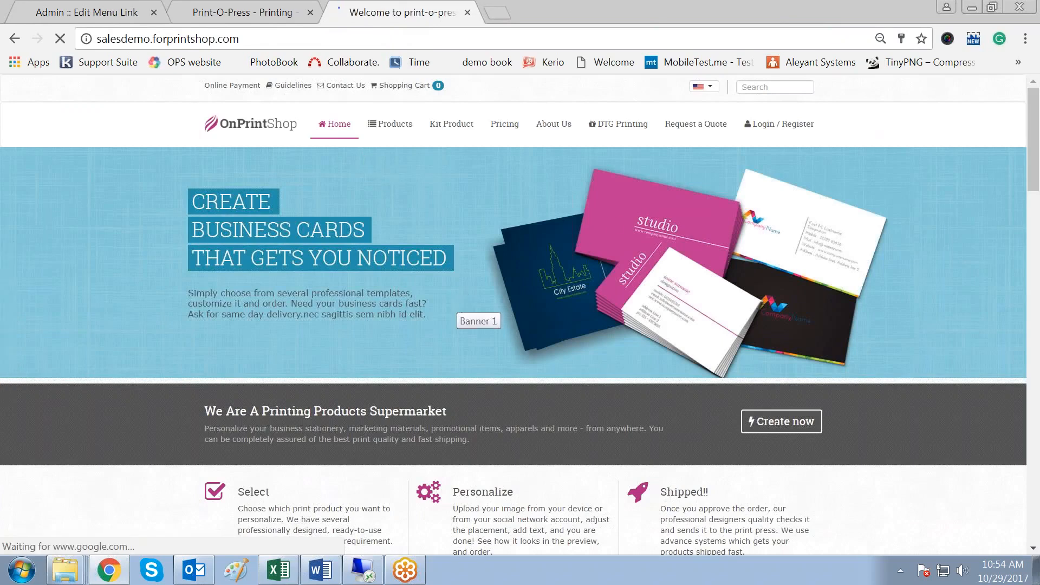
{"action": "left_click", "coordinate": [620, 132]}
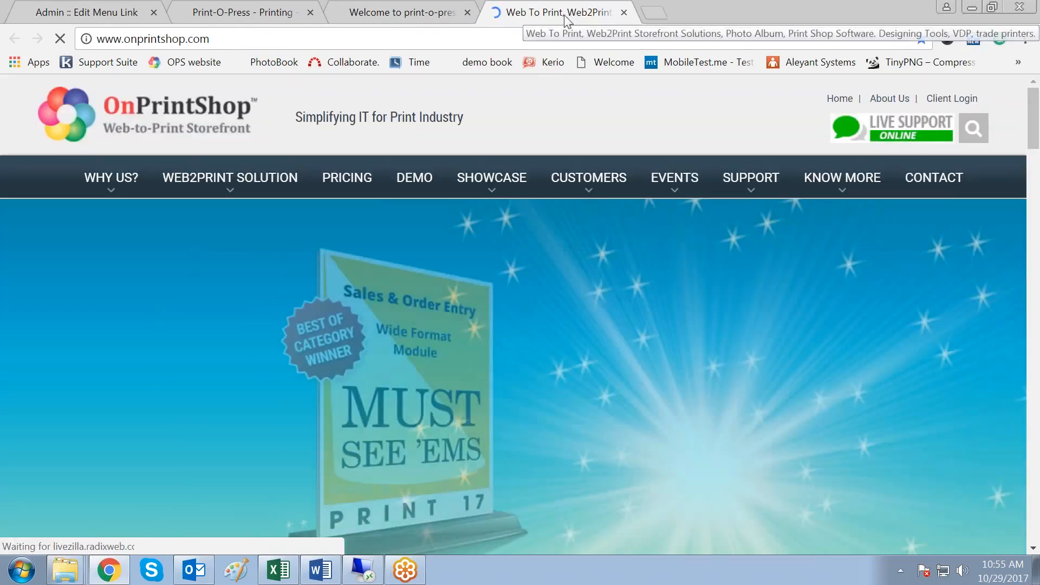
{"action": "left_click", "coordinate": [100, 39]}
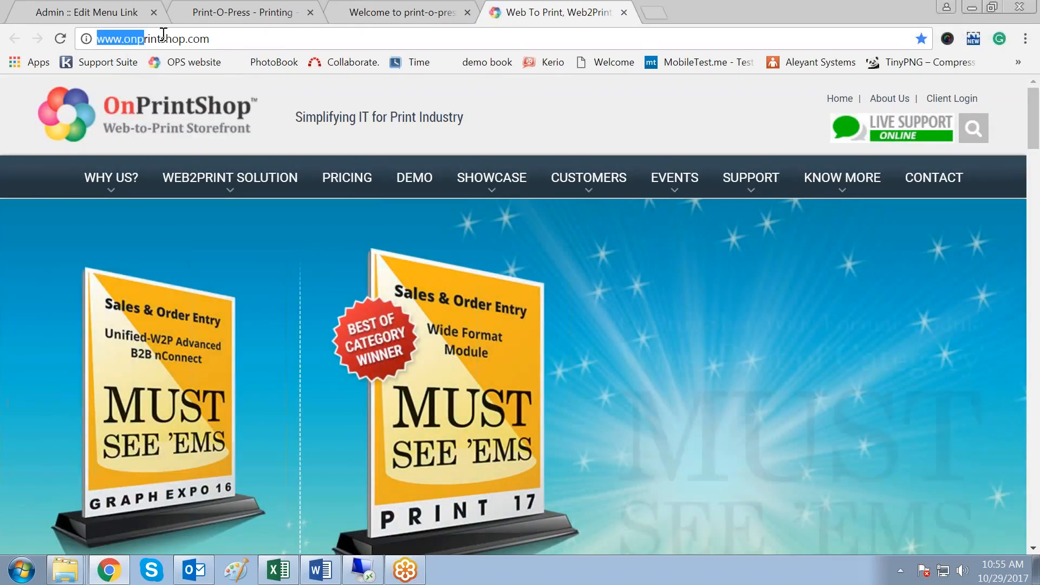
{"action": "left_click", "coordinate": [624, 12]}
Step: Rename the DTG Printing menu link to Our Main Website and save it
{"action": "left_click", "coordinate": [64, 9]}
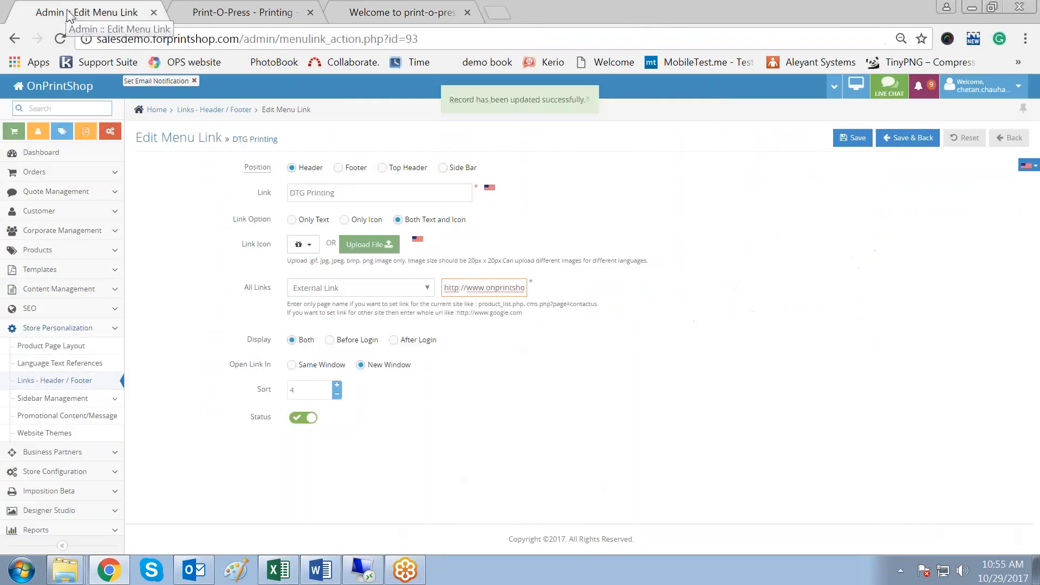
{"action": "left_click", "coordinate": [412, 192]}
{"action": "triple_click", "coordinate": [413, 193]}
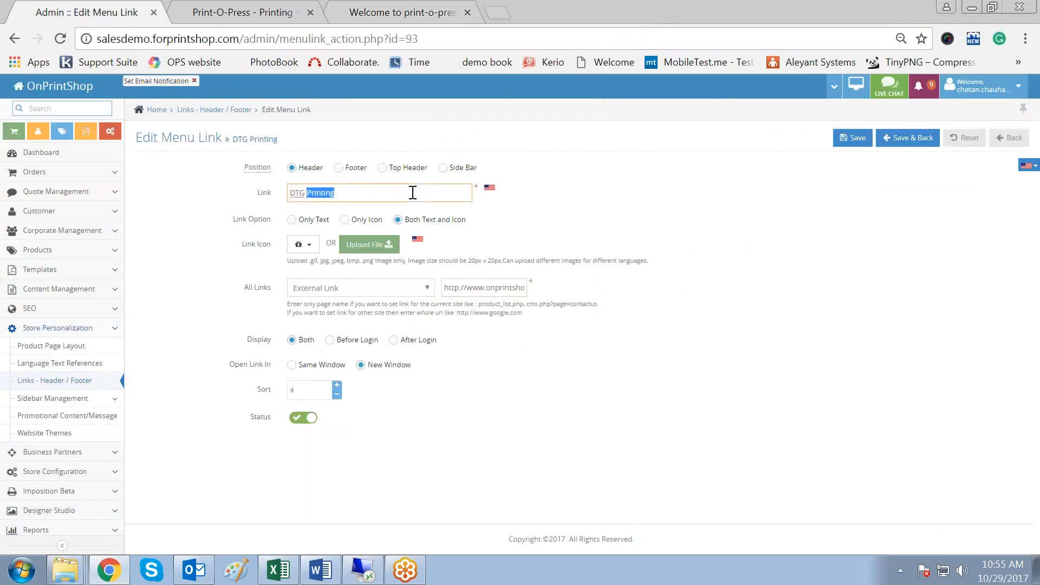
{"action": "type", "text": "O"}
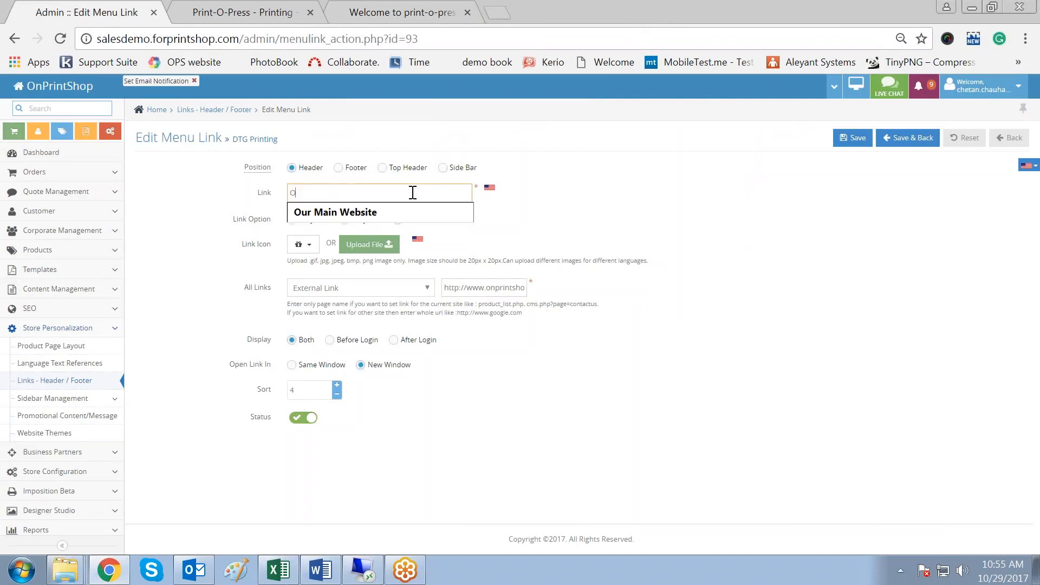
{"action": "type", "text": "ur O"}
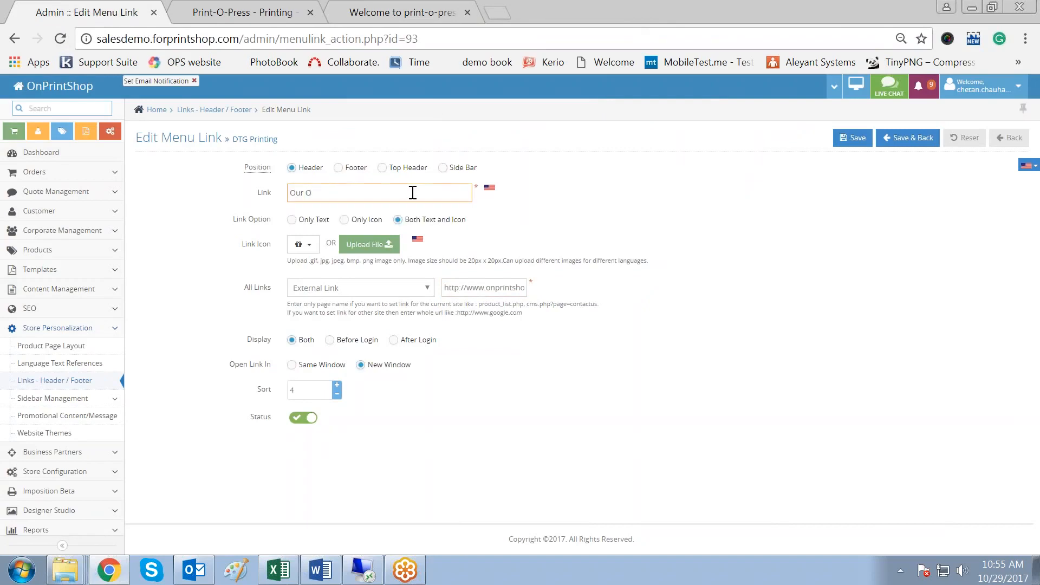
{"action": "key", "text": "Down"}
{"action": "key", "text": "Return"}
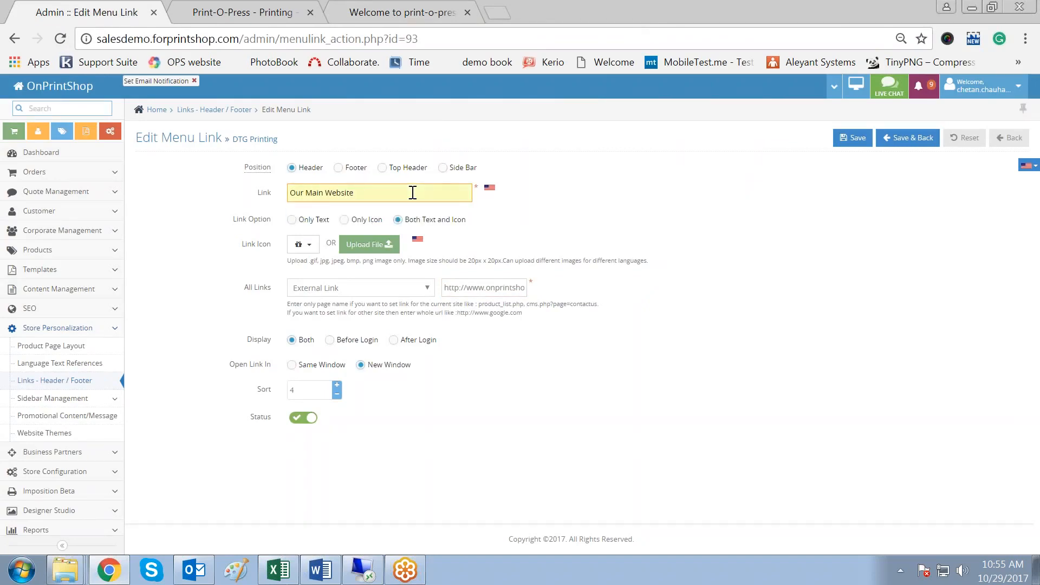
{"action": "left_click", "coordinate": [854, 137]}
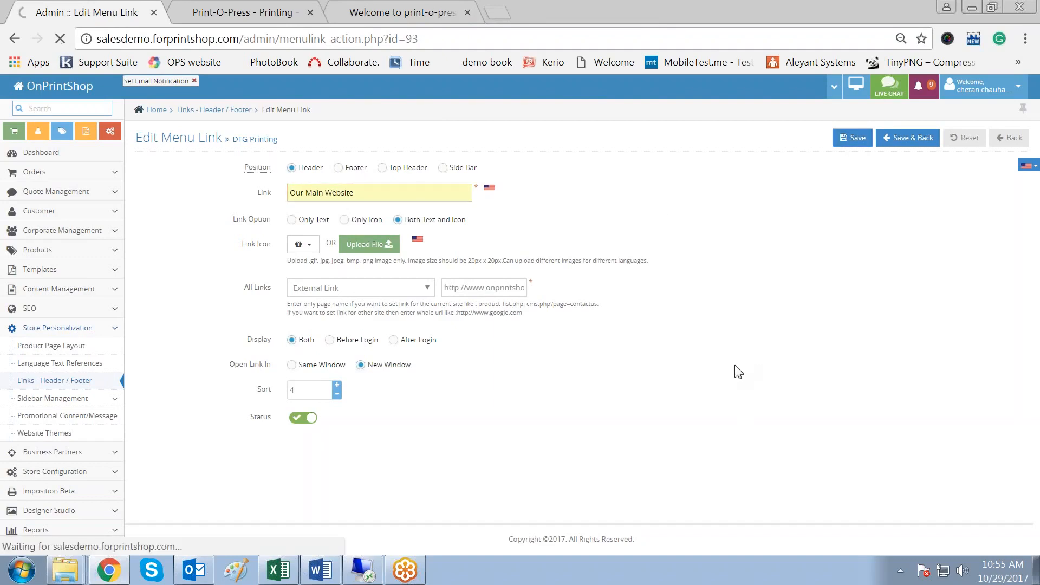
Step: Reload the storefront, open the Our Main Website header link to check its target, and return to the menu link settings
{"action": "left_click", "coordinate": [381, 12]}
{"action": "key", "text": "F5"}
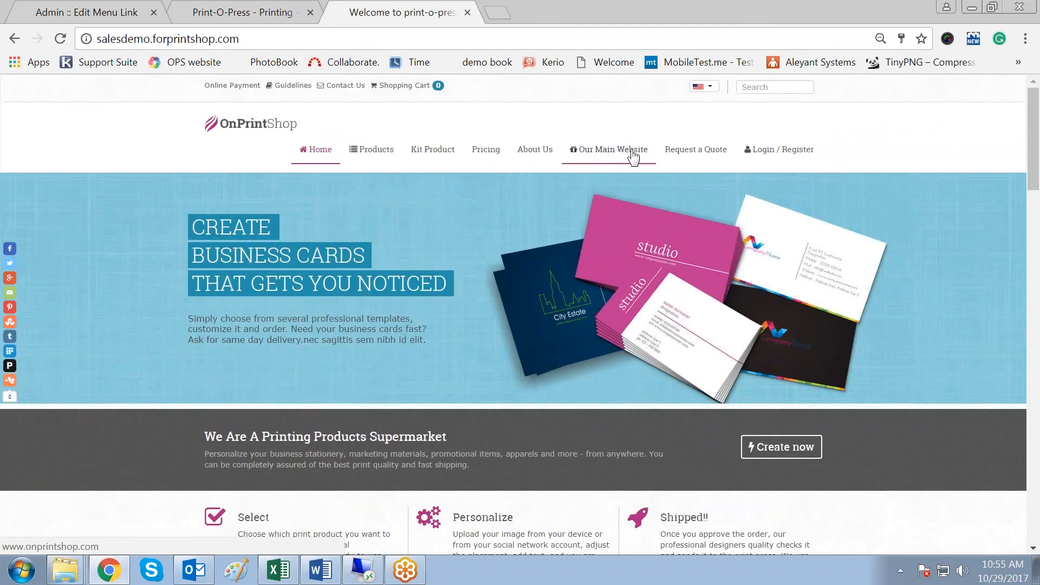
{"action": "left_click", "coordinate": [632, 152]}
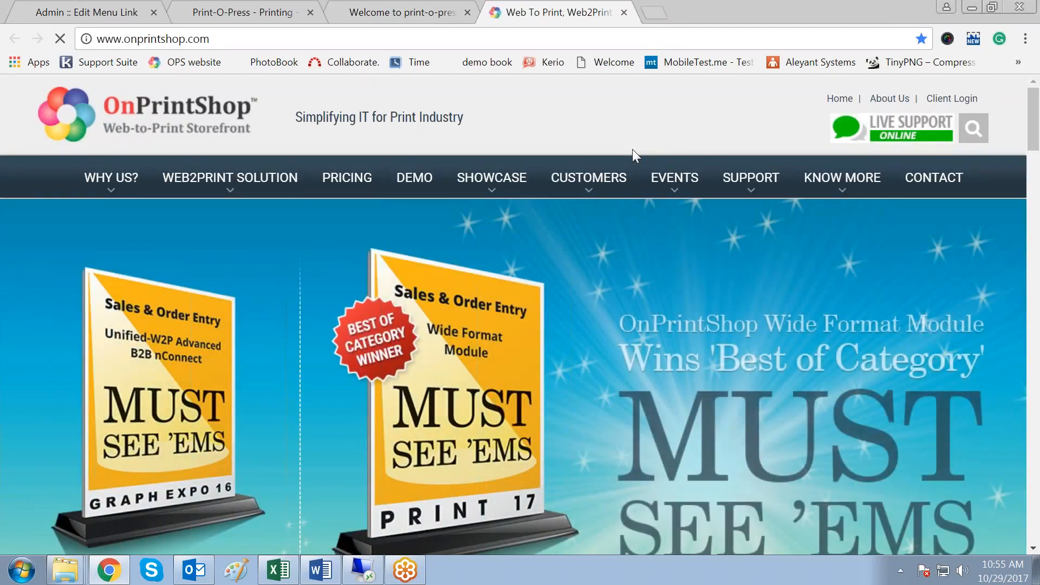
{"action": "left_click", "coordinate": [82, 13]}
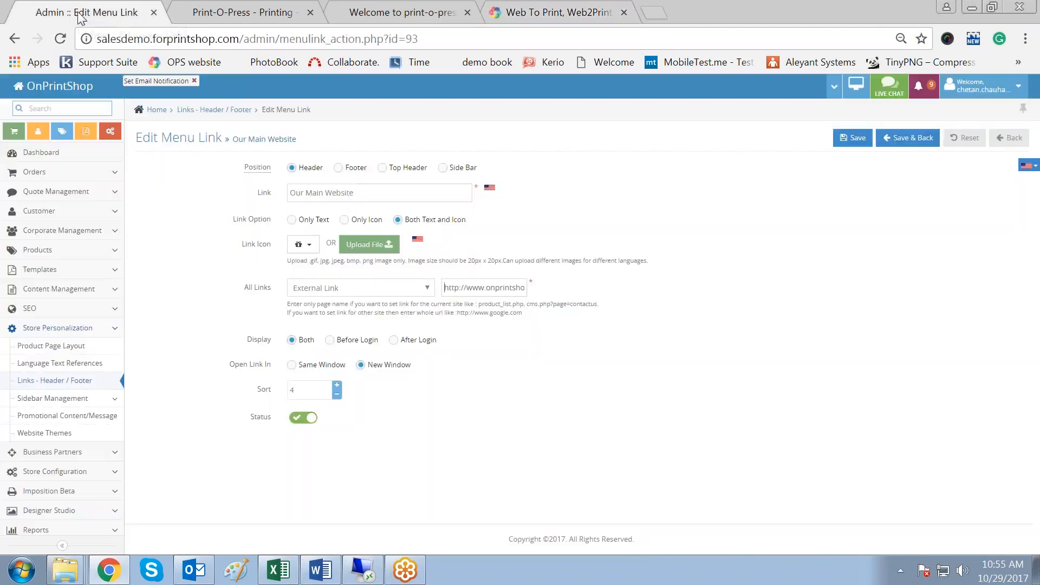
{"action": "left_click", "coordinate": [609, 416]}
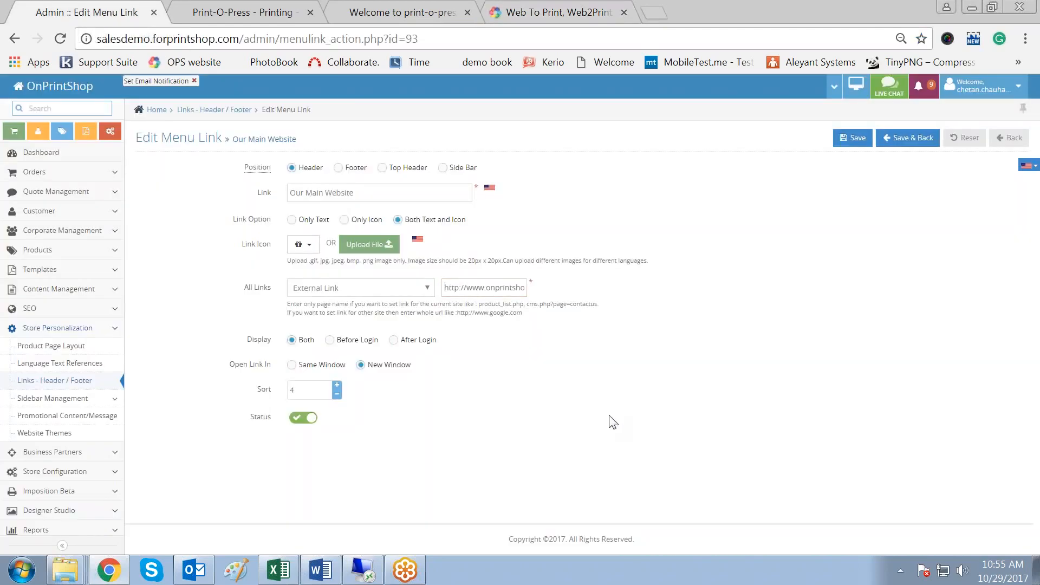